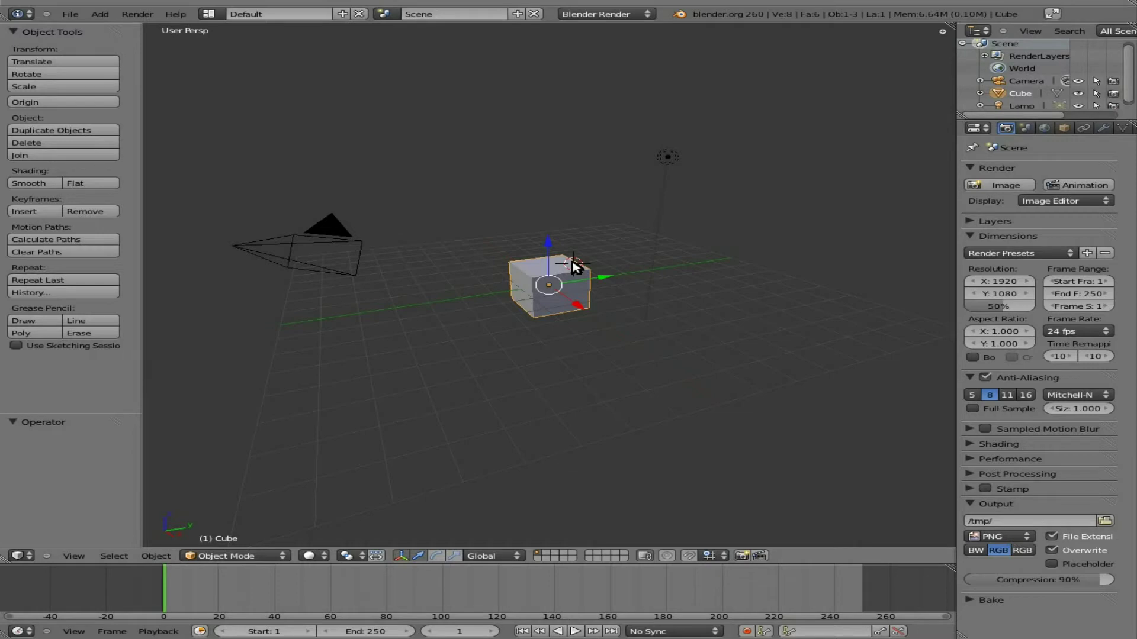
Snap the 3D cursor to the default cube's centre with Cursor to Selected
key(shift+s)
click(573, 264)
From the top view, scale the cube down to half its size
key(KP_7)
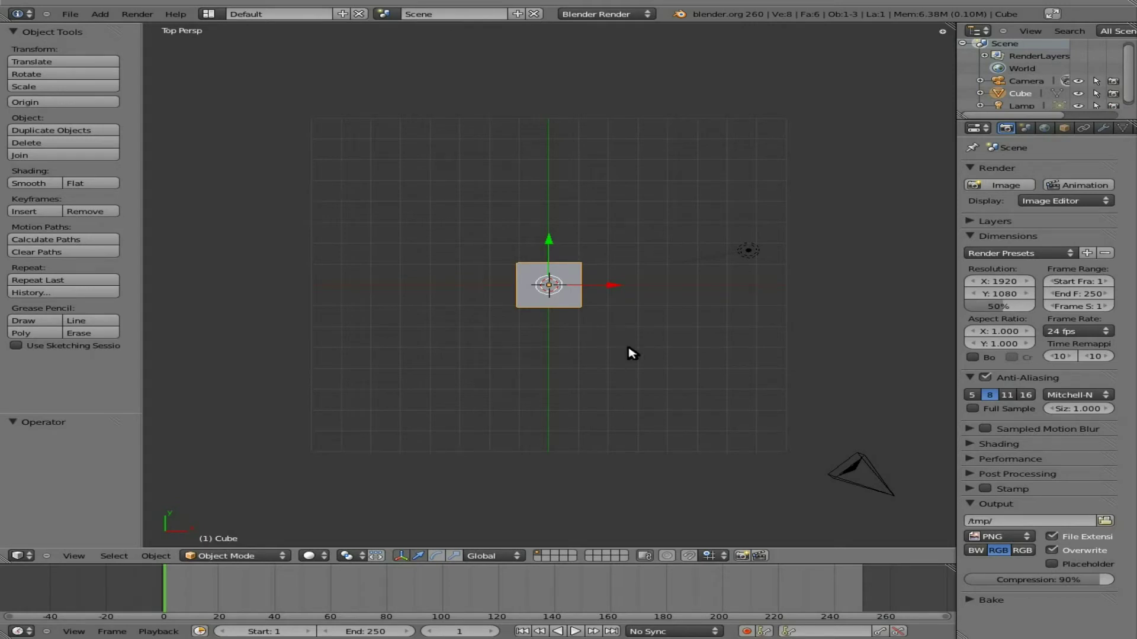
key(s)
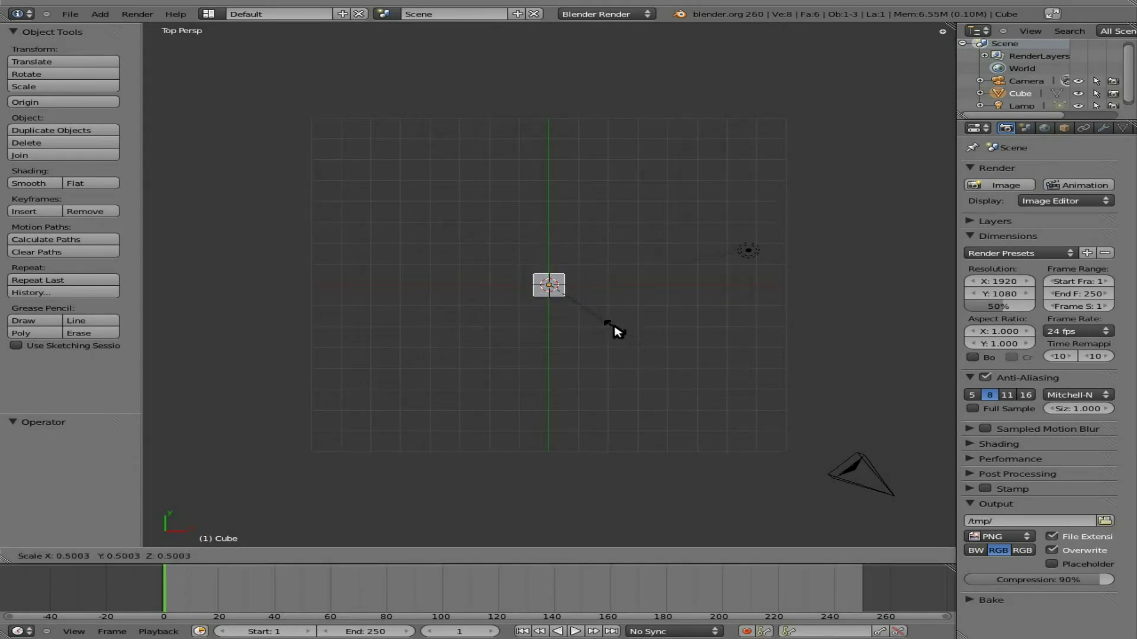
click(619, 332)
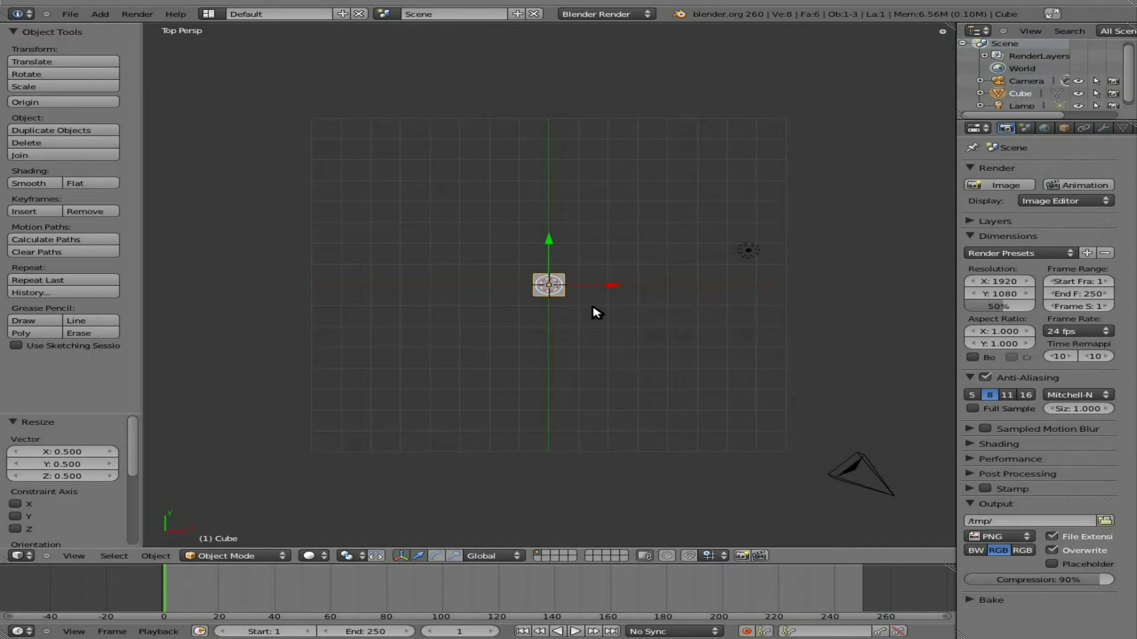
In Edit Mode, box-select the cube's right face, extrude it outward and narrow it
key(Tab)
key(a)
key(b)
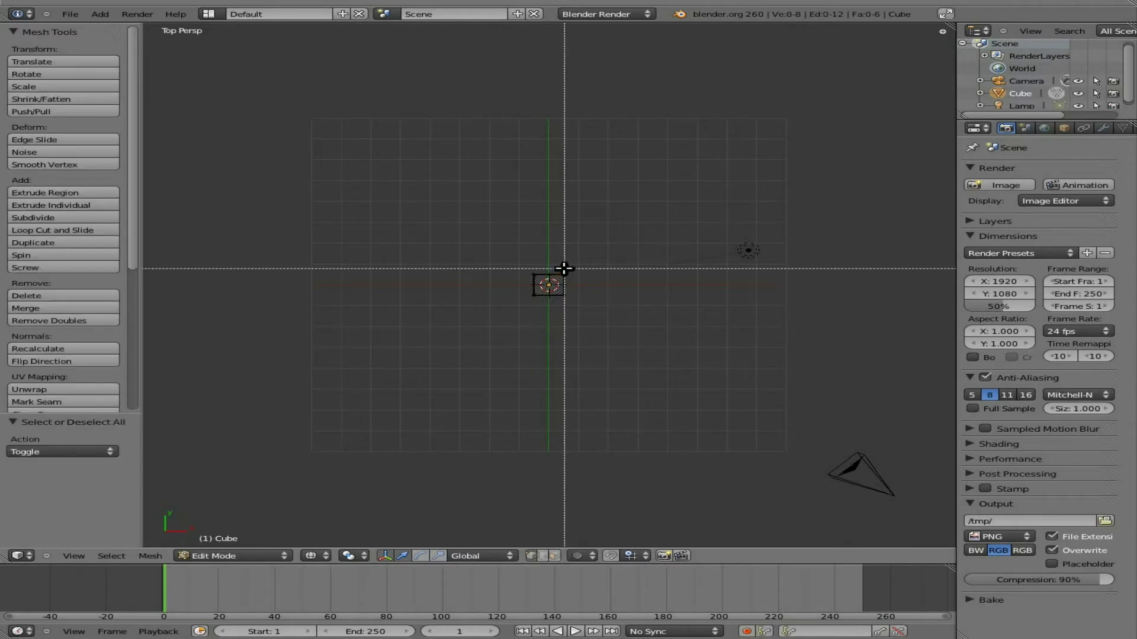
drag(564, 268, 578, 312)
key(e)
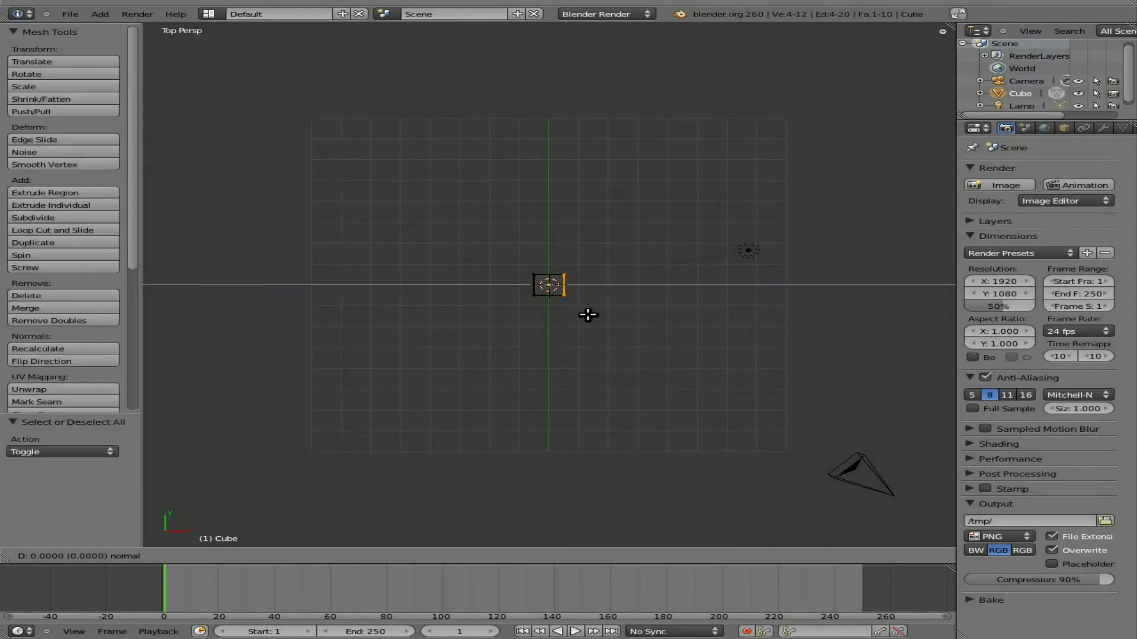
click(628, 315)
key(s)
click(624, 318)
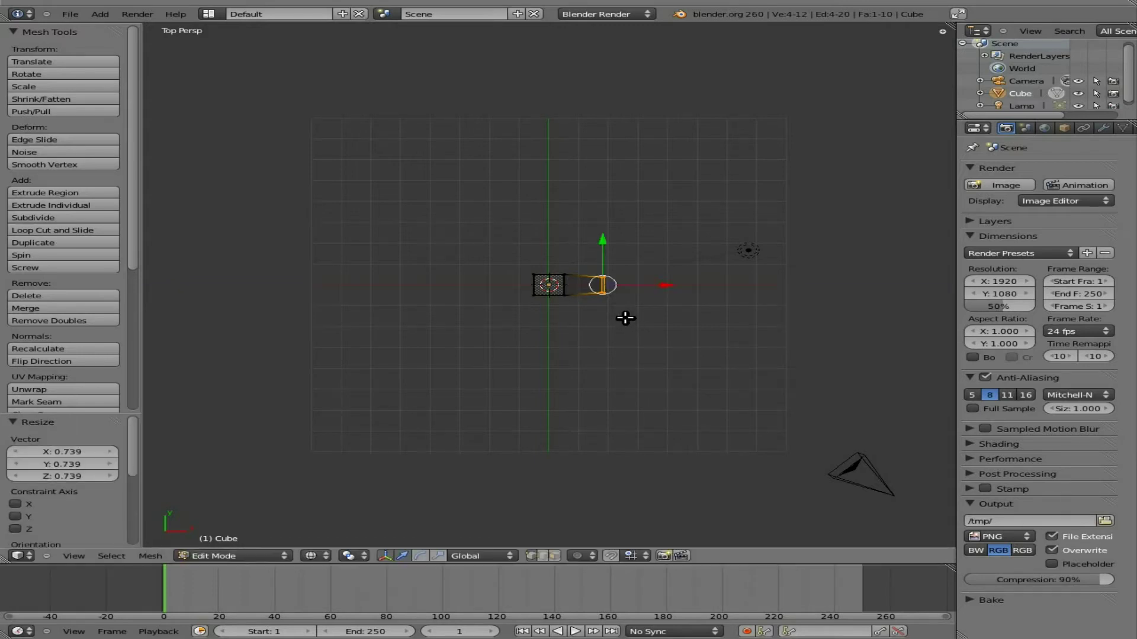
Extrude the right end again, taper it to 0.640 scale, and extrude once more
key(e)
right_click(624, 314)
key(s)
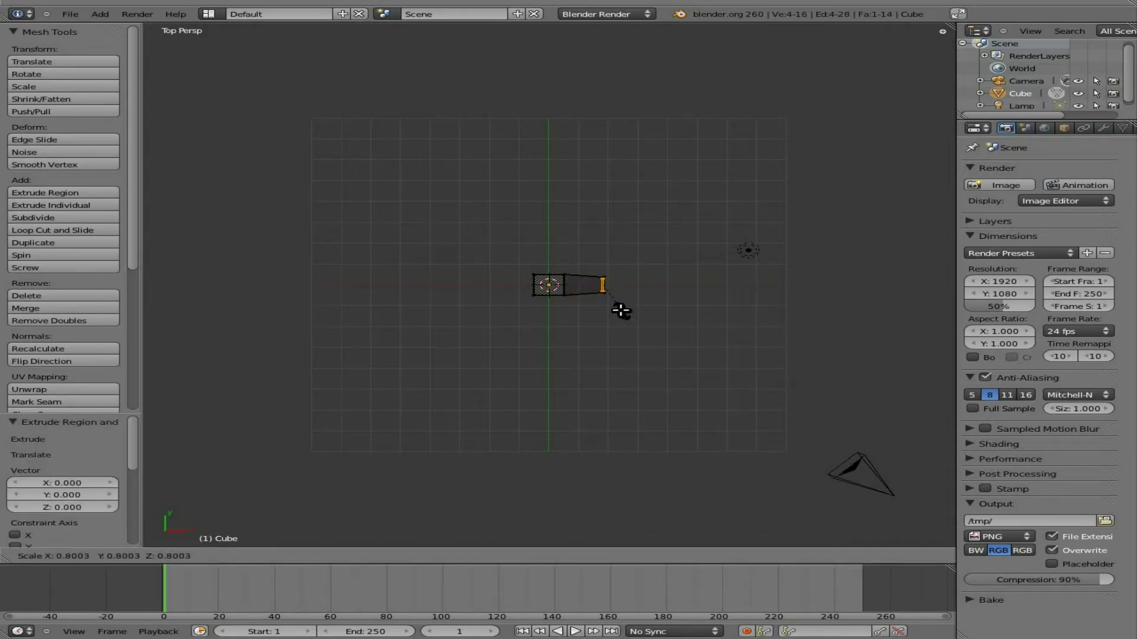
click(617, 307)
key(e)
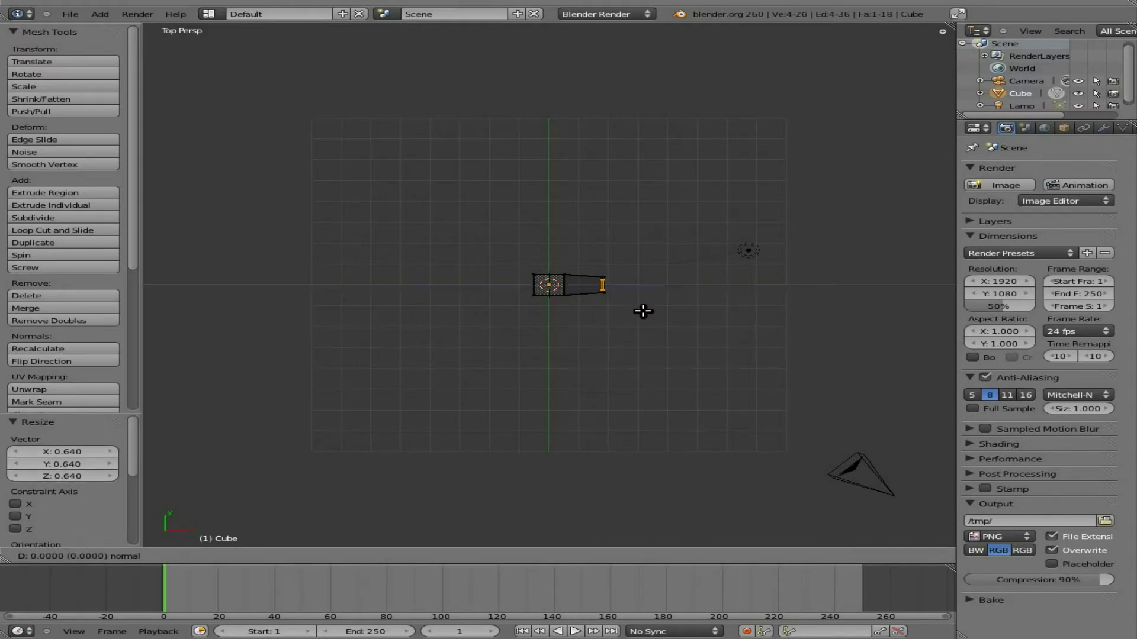
click(635, 312)
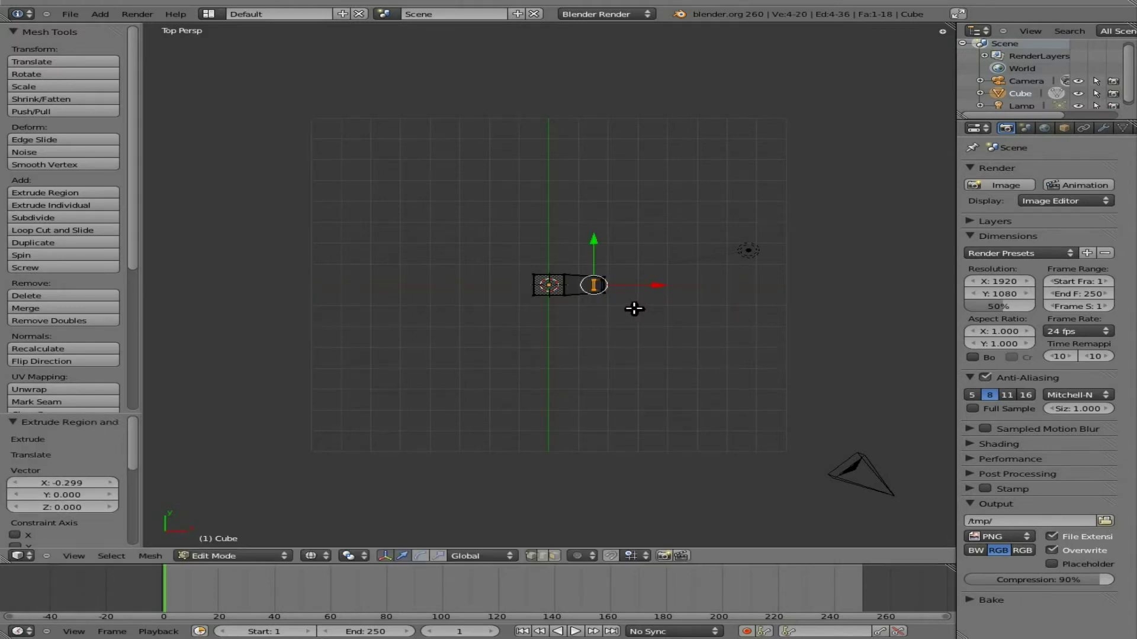
Pull the left end face outward along X and taper it to 0.636 scale
key(a)
right_click(533, 278)
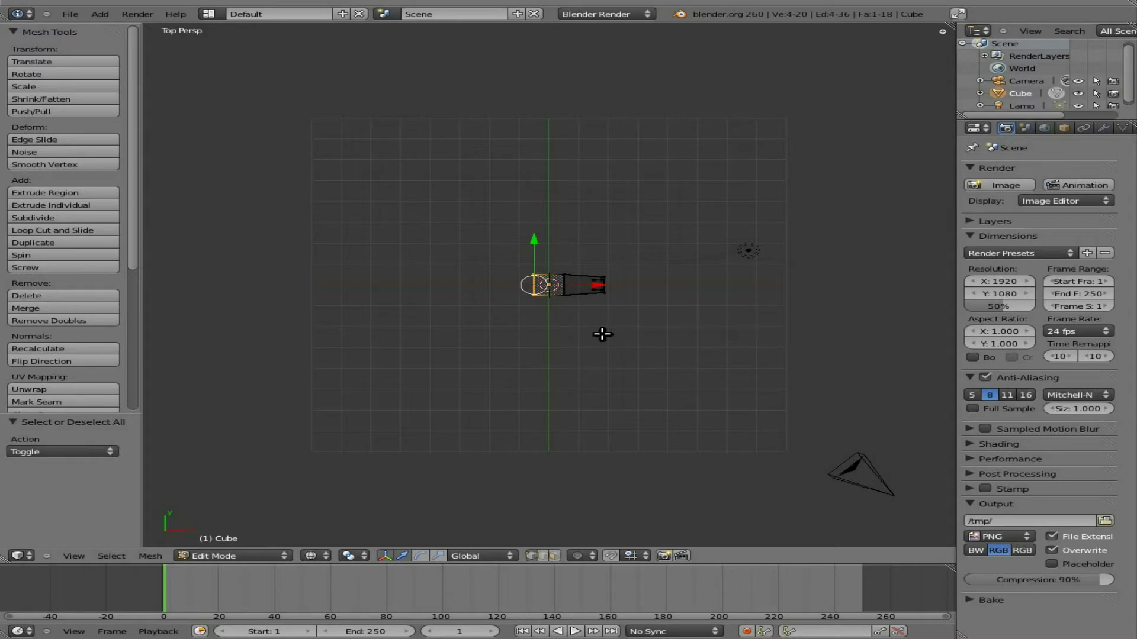
key(g)
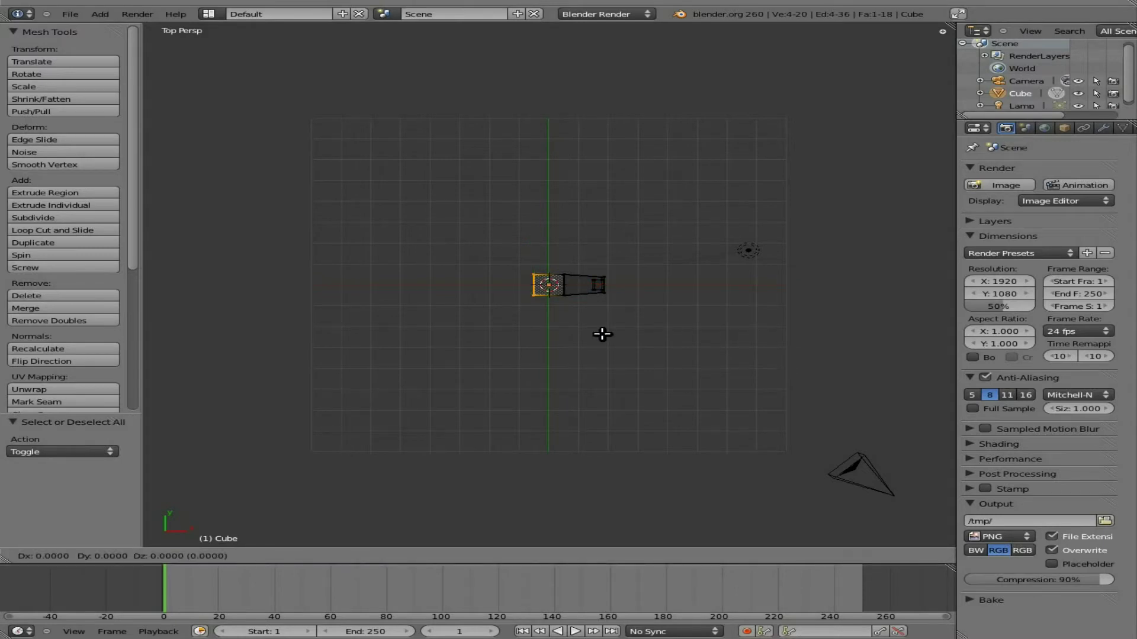
key(x)
key(x)
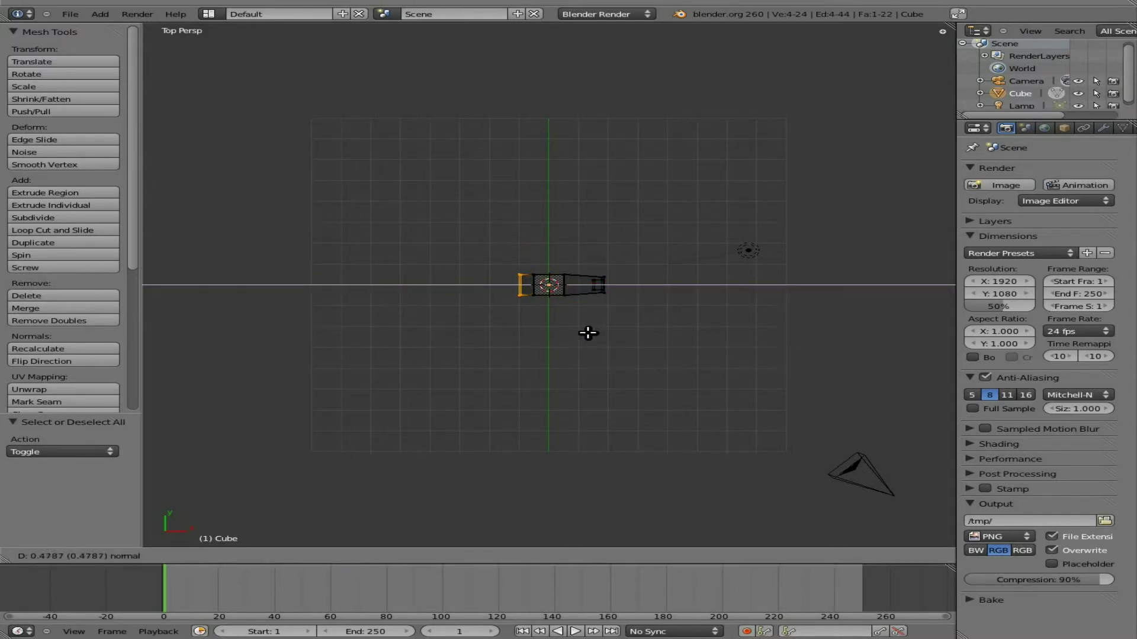
click(588, 332)
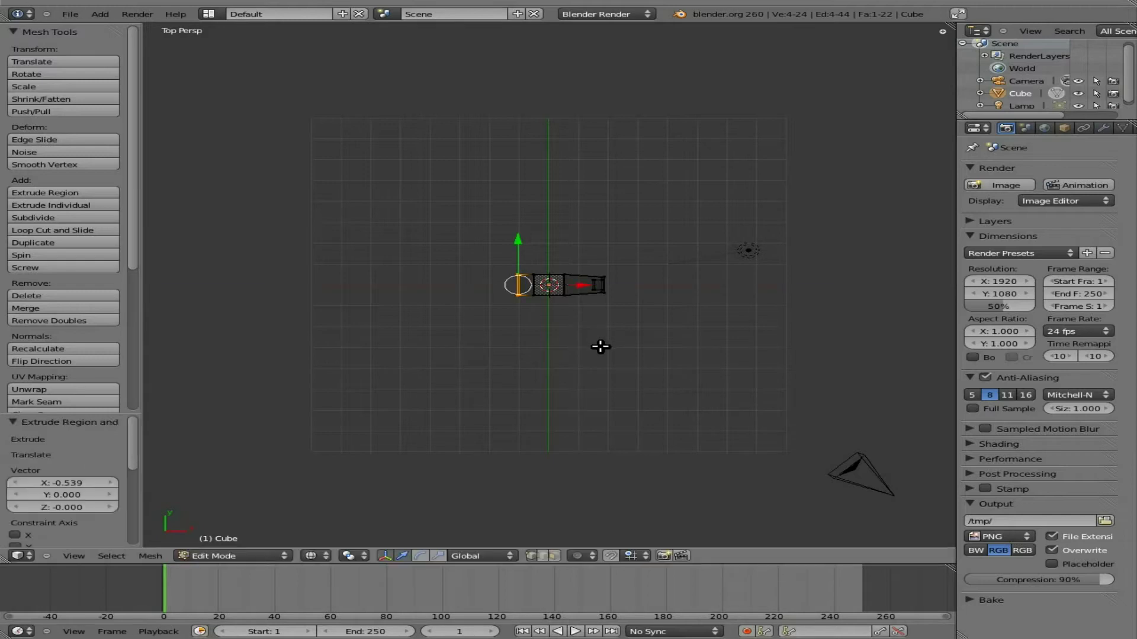
key(s)
click(574, 321)
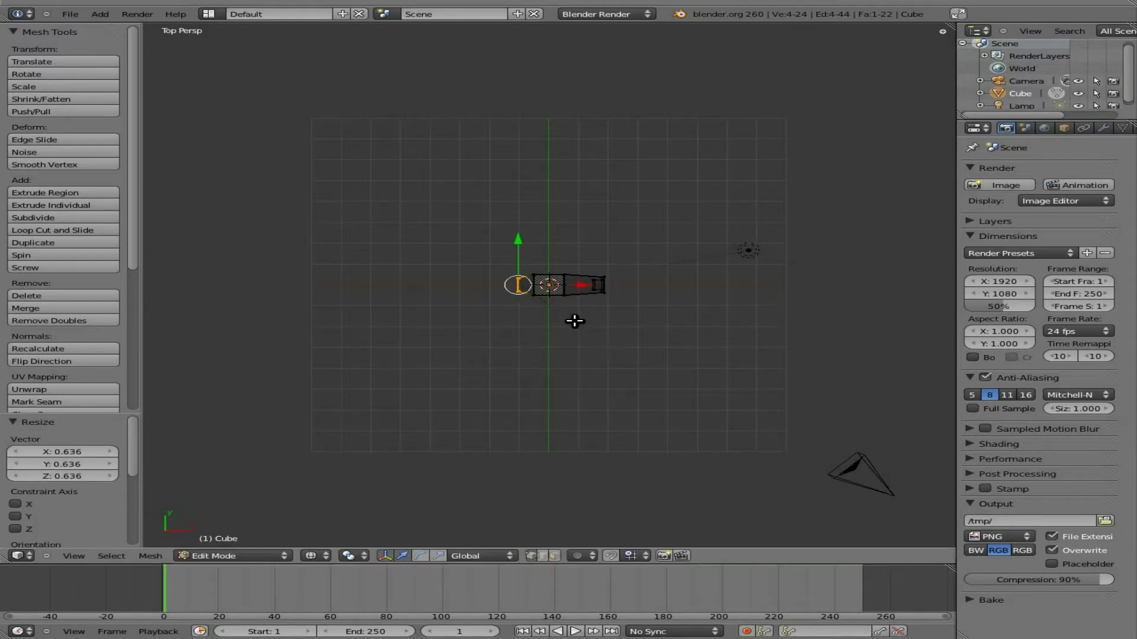
Select the whole mesh and subdivide it once from the W specials menu
key(a)
key(a)
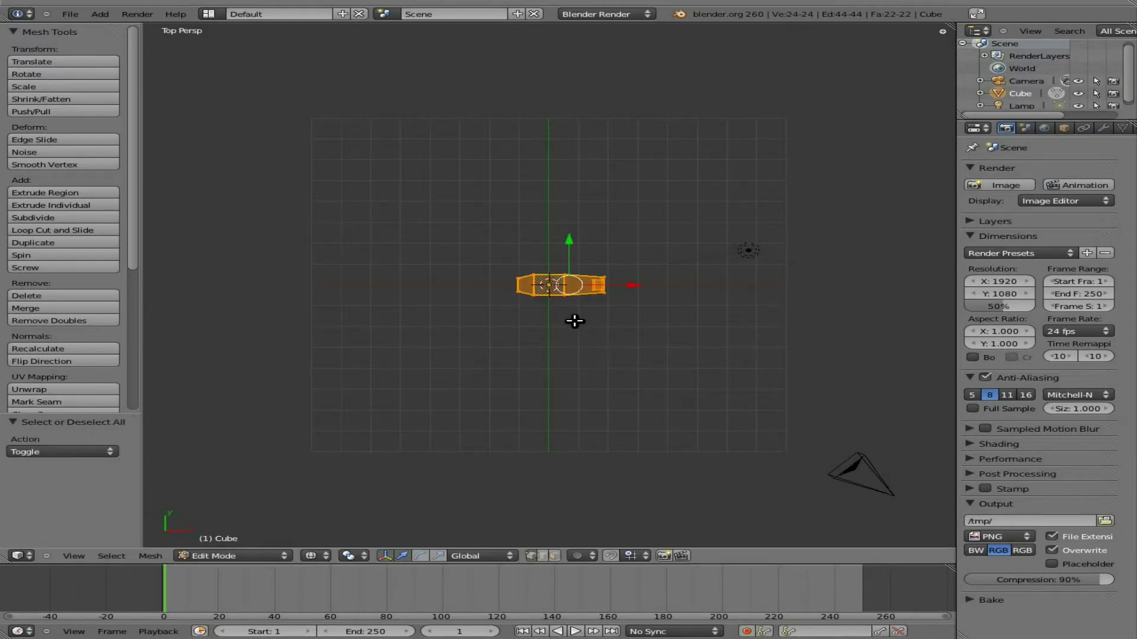
key(w)
click(574, 320)
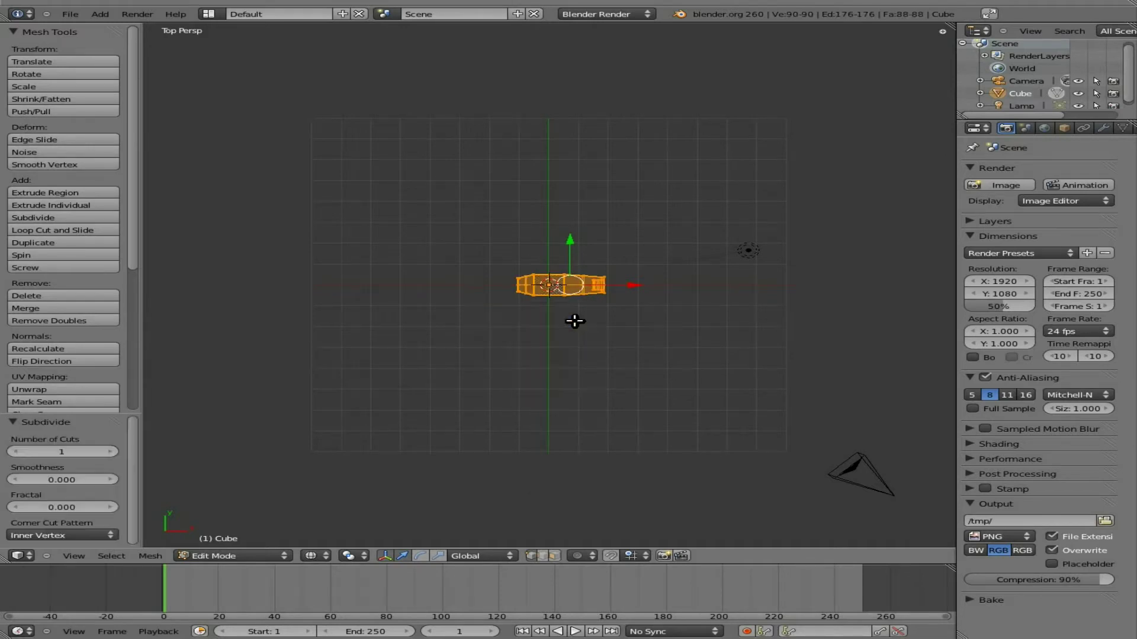
Add a Subdivision Surface modifier to the tube and apply it in Object Mode
click(1102, 128)
click(1045, 185)
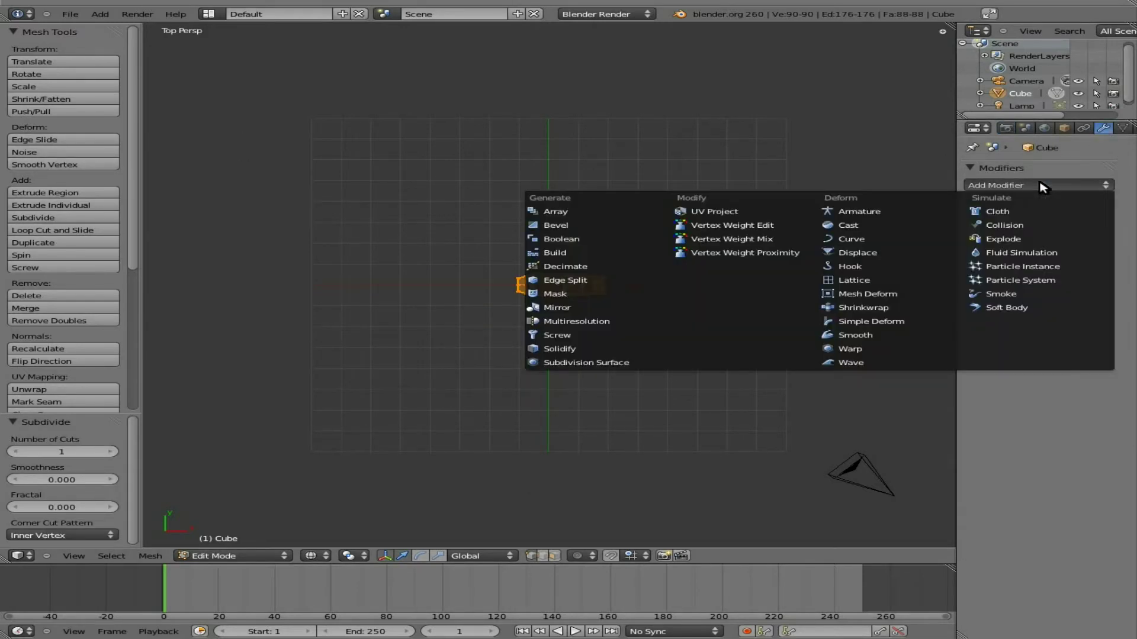
click(574, 362)
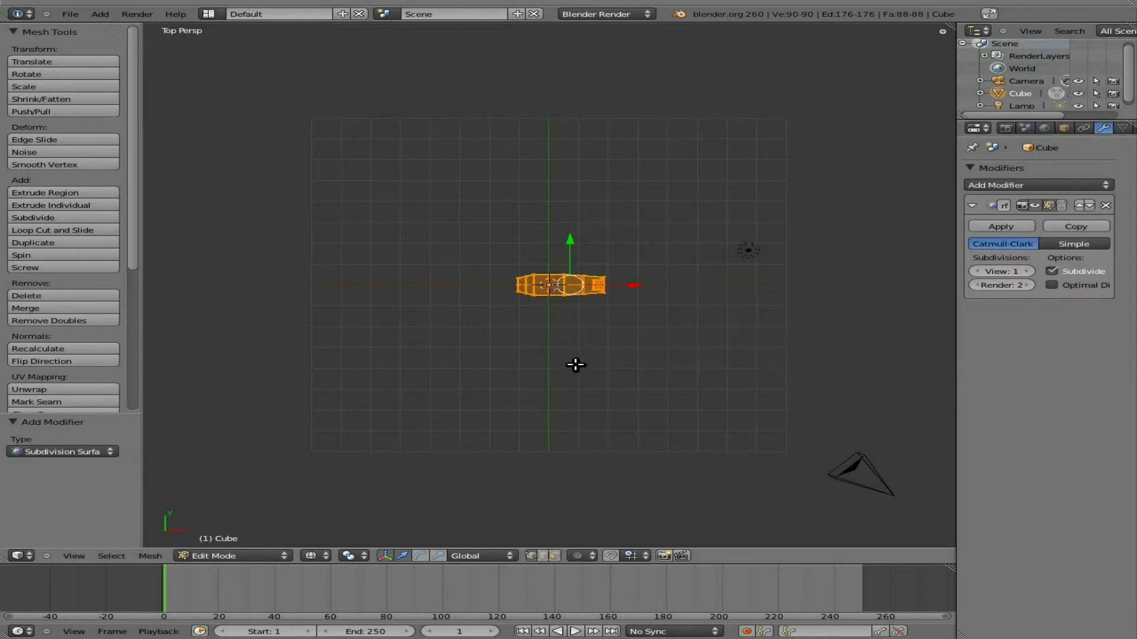
click(1013, 228)
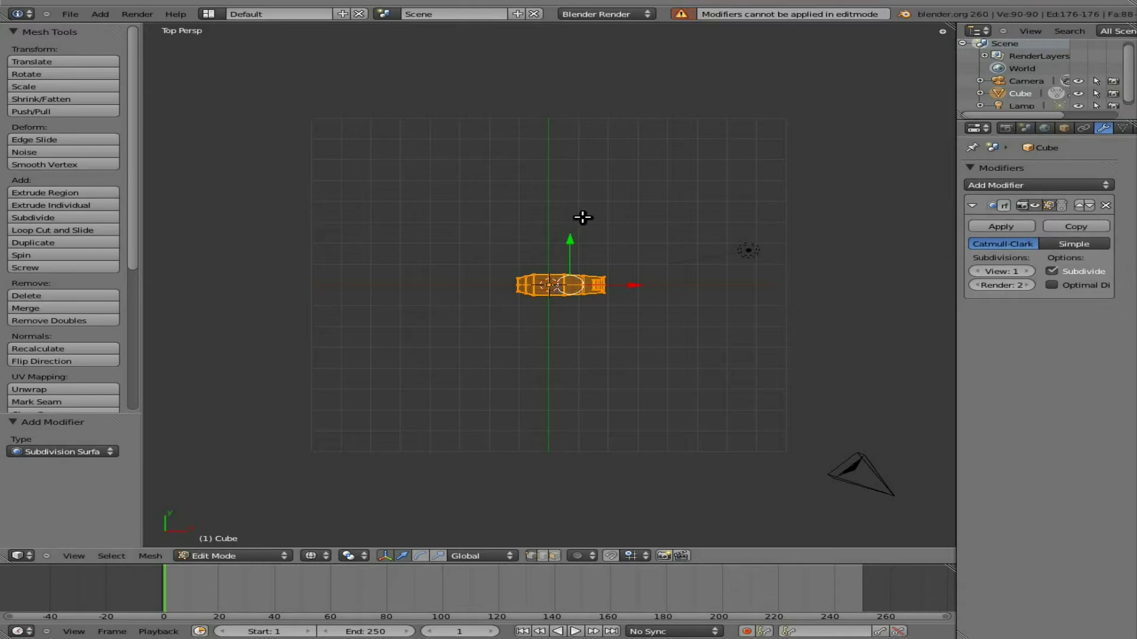
key(Tab)
click(1004, 227)
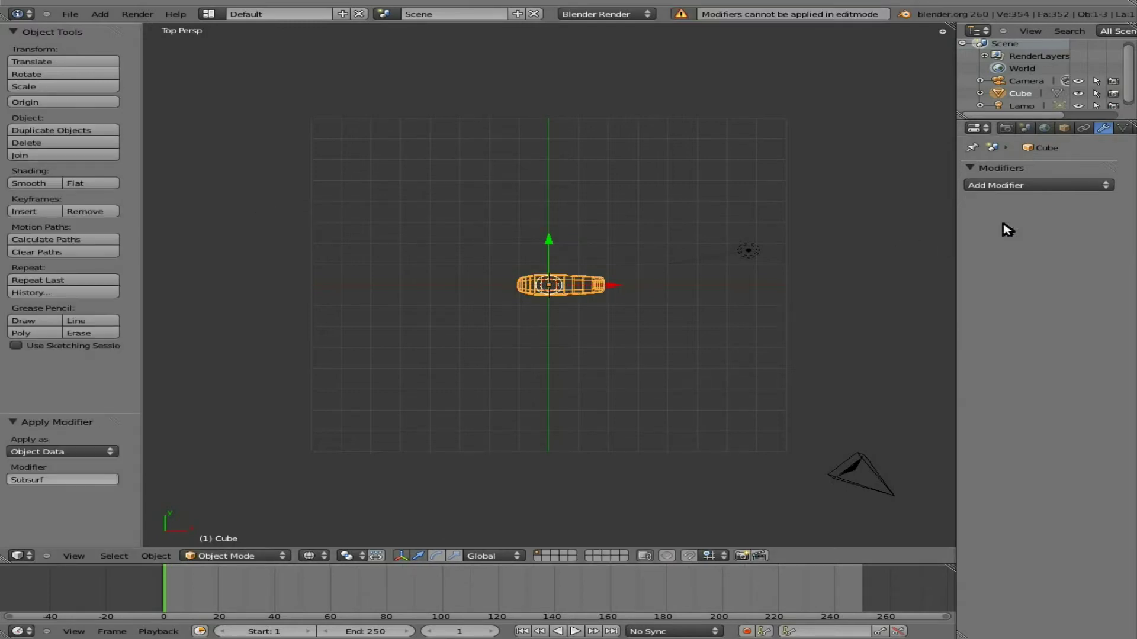
Give the tube smooth shading and render a test image through the camera
click(30, 184)
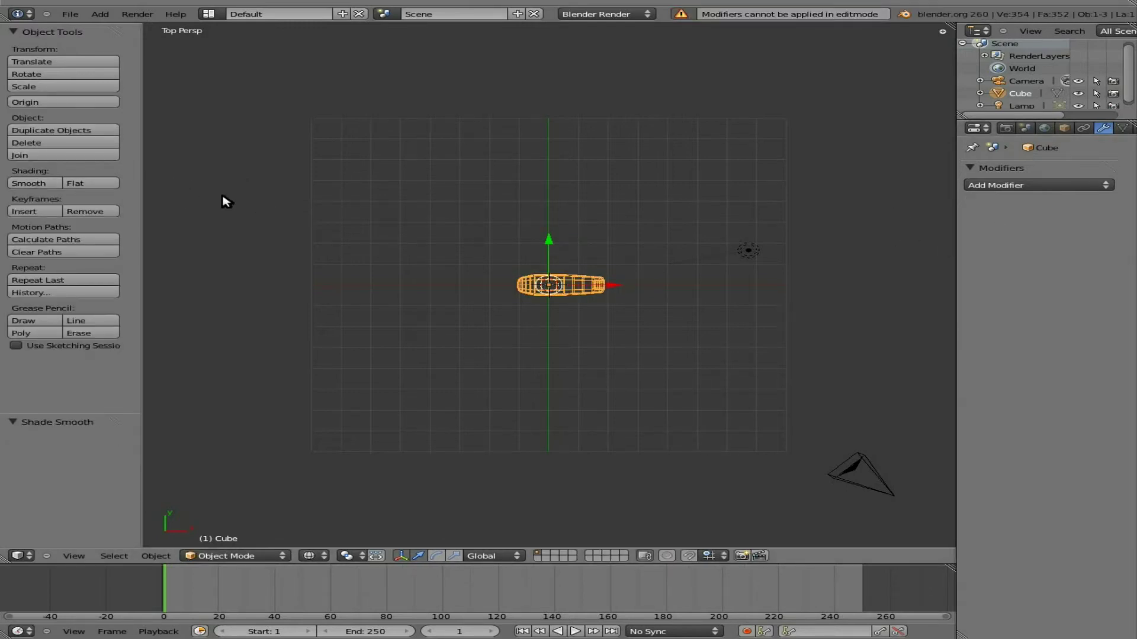
key(KP_0)
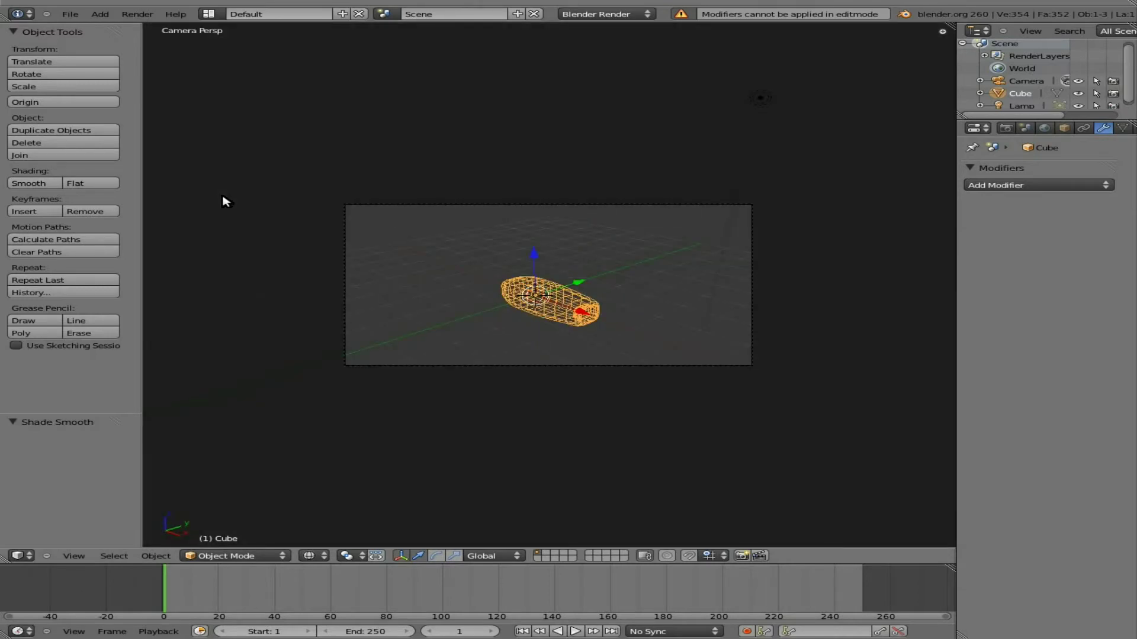
key(F12)
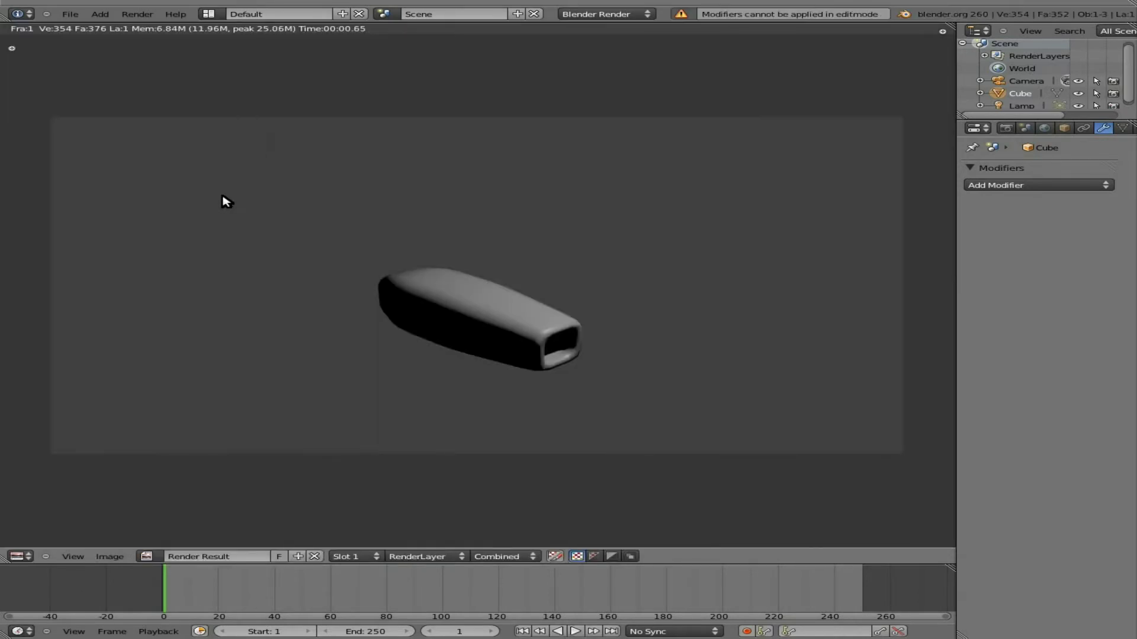
key(Escape)
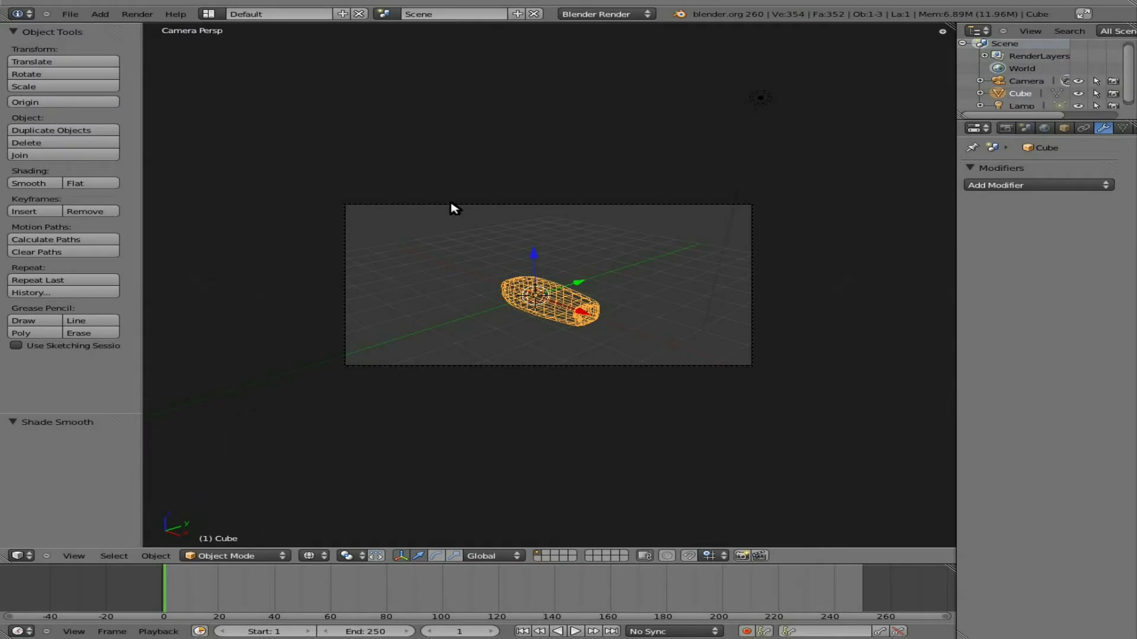
In the top view, move the lamp below the tube near the grid's bottom
key(KP_7)
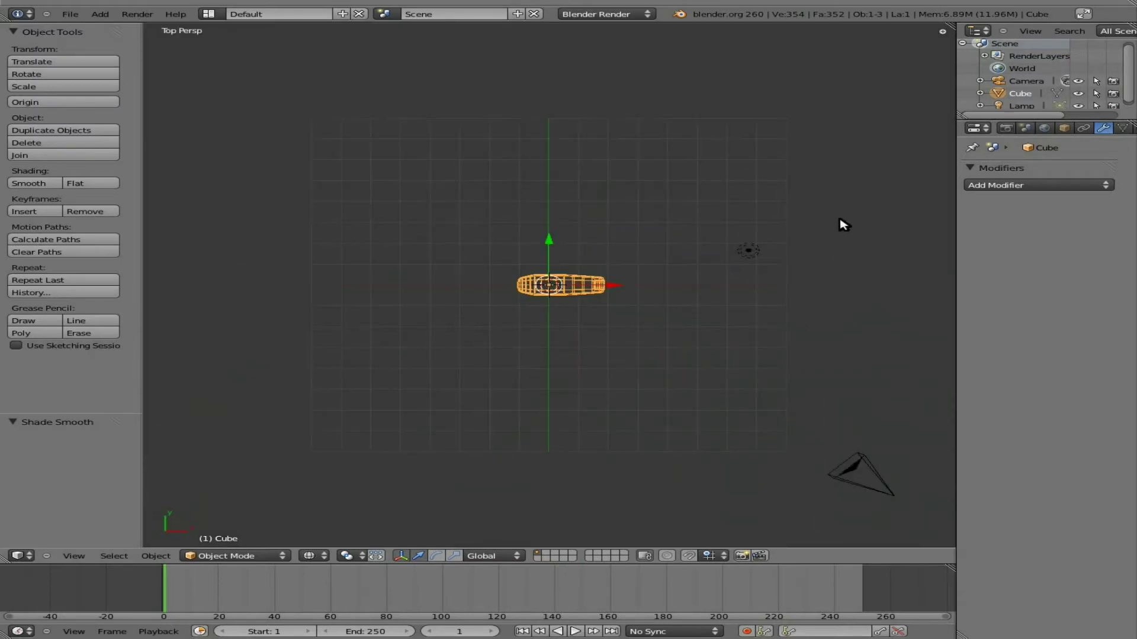
right_click(755, 251)
right_drag(758, 251, 584, 496)
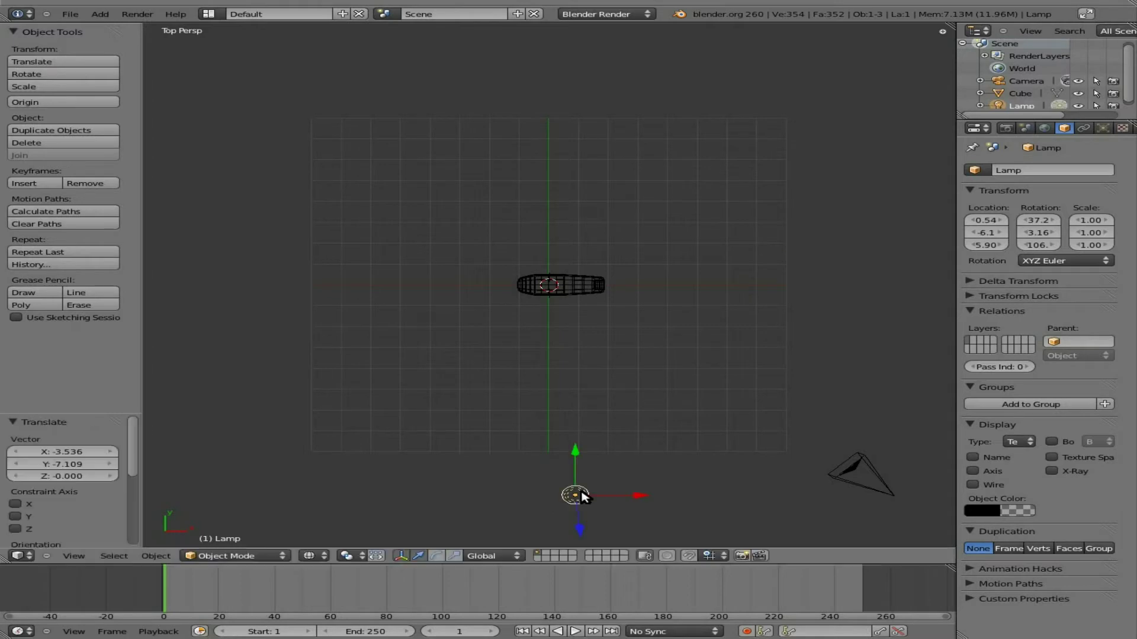
Scale the tube down to 0.632 of its size, then switch to the front view
right_click(578, 285)
key(s)
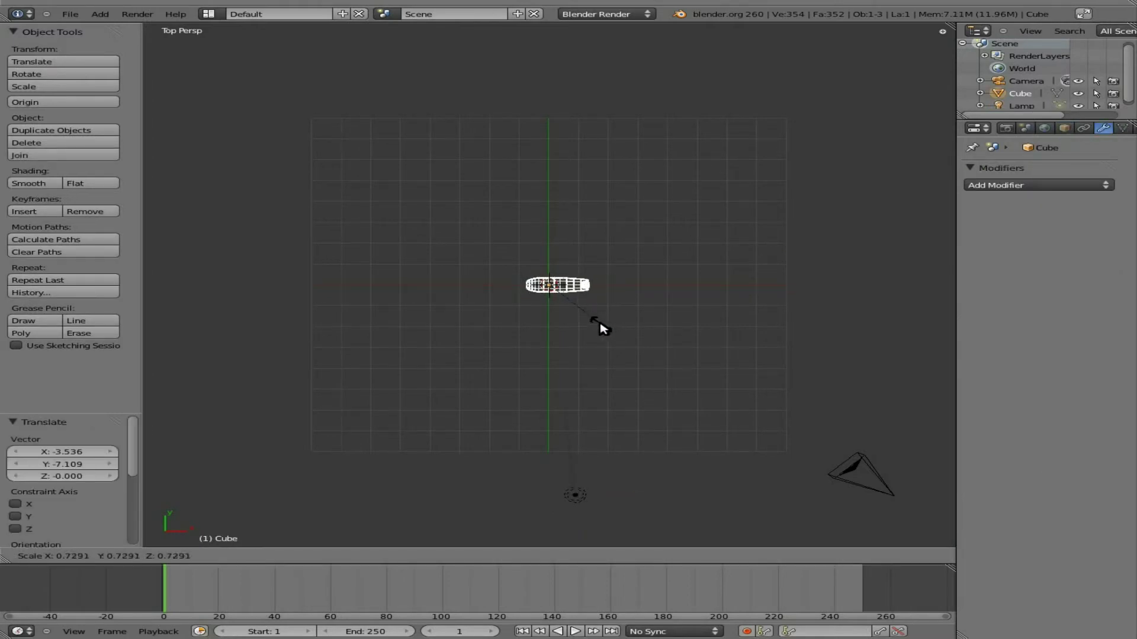
click(594, 320)
middle_drag(594, 320, 597, 323)
key(KP_0)
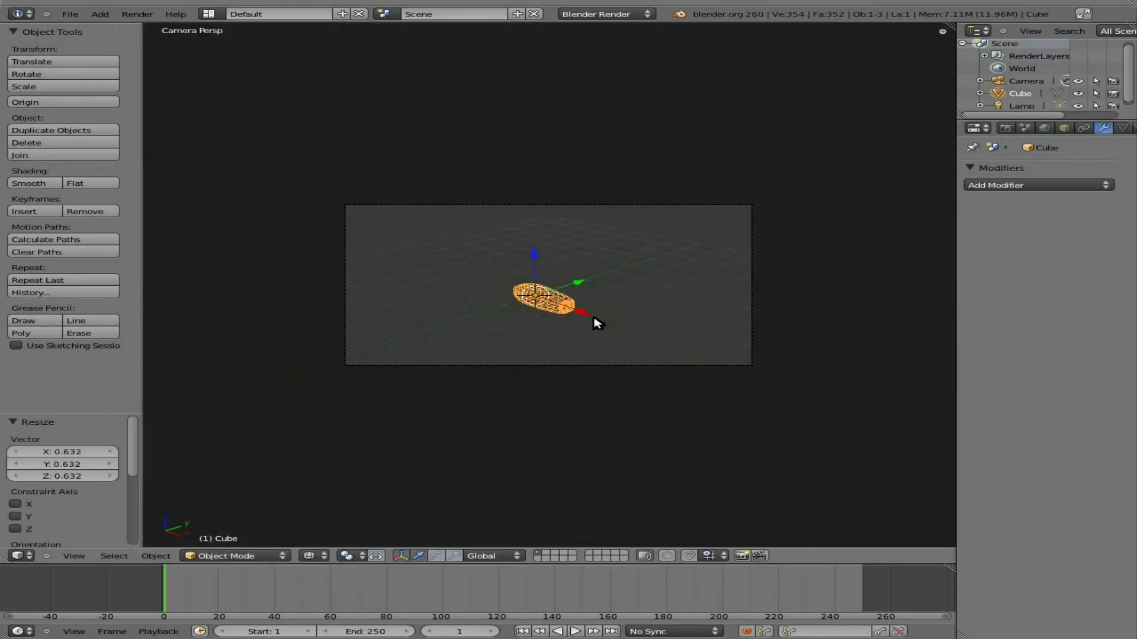
key(KP_1)
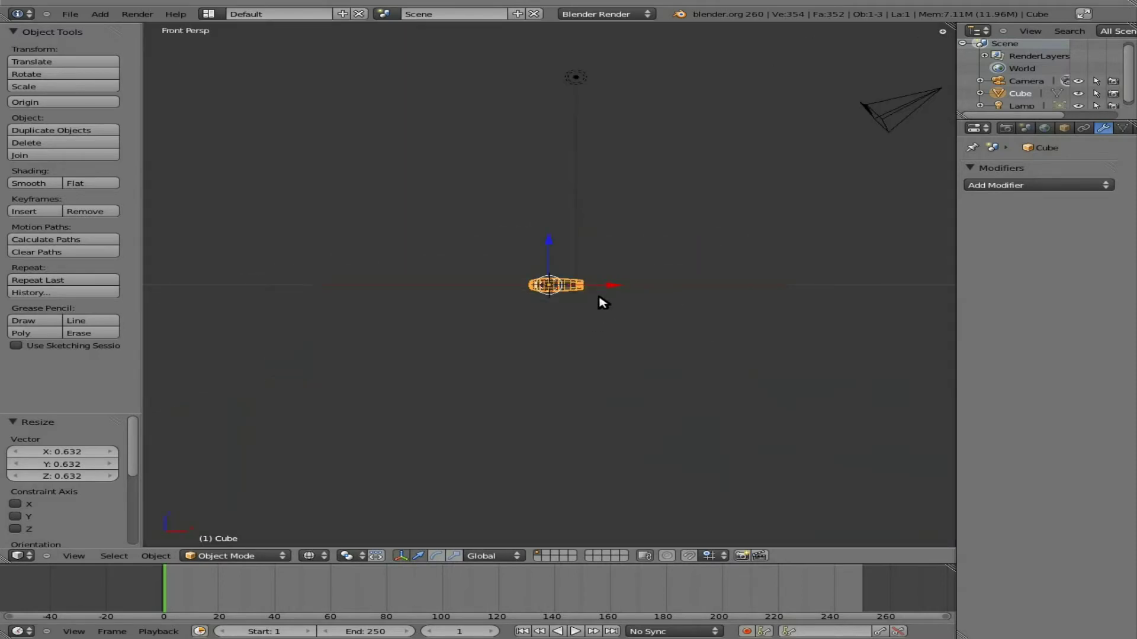
Move the tube left to X −8.797, Z 0.628 and switch to orthographic front view
key(g)
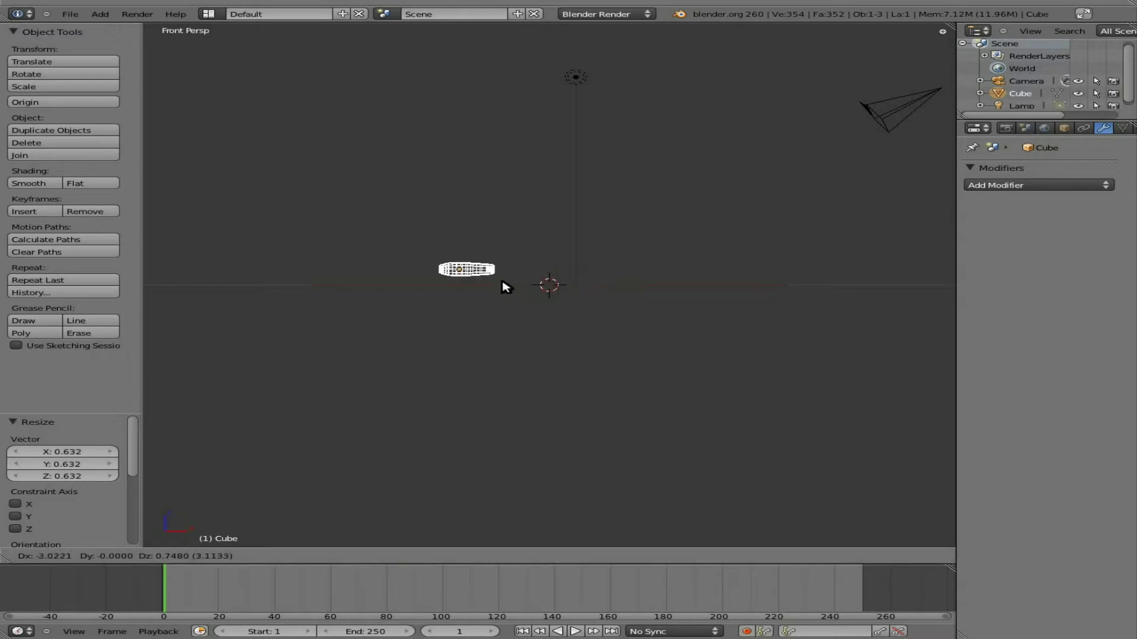
click(341, 289)
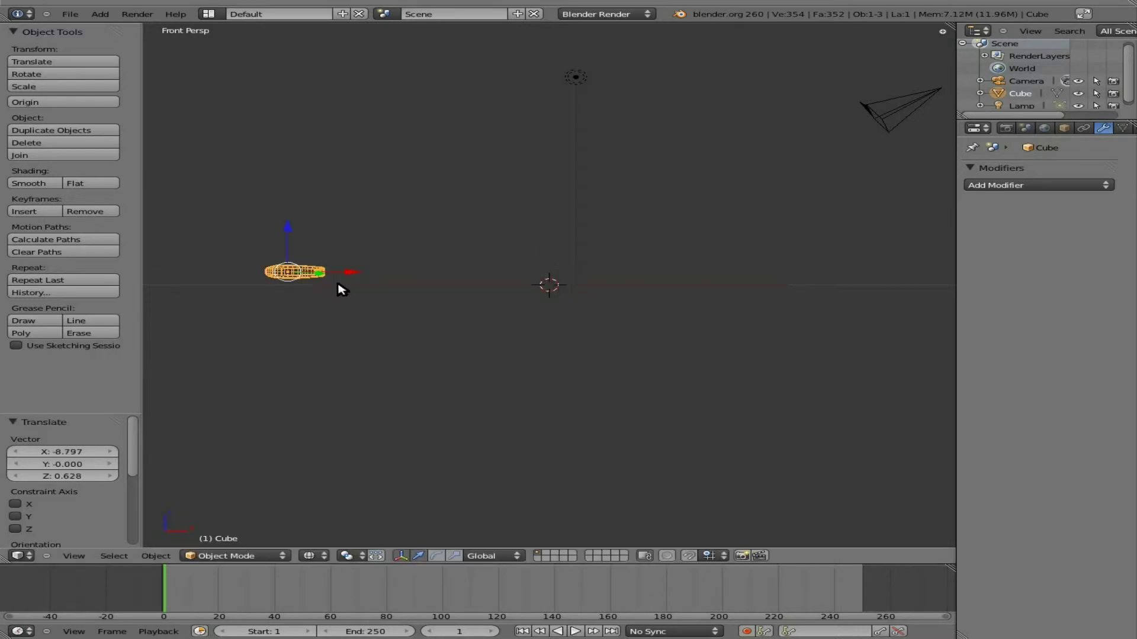
key(KP_5)
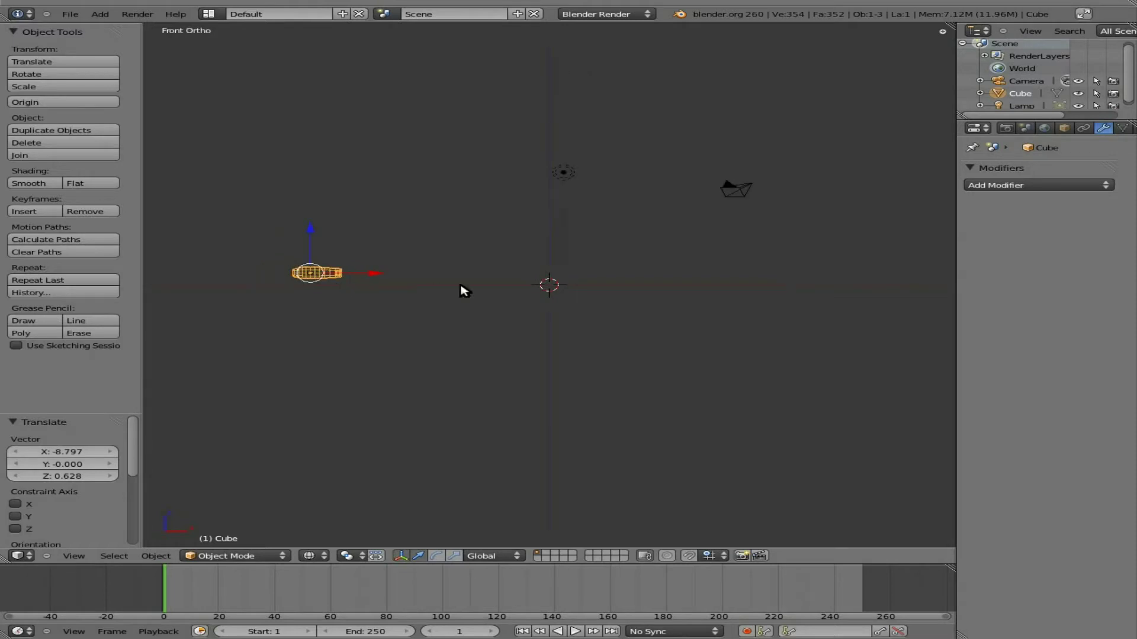
scroll(591, 287, up, 1)
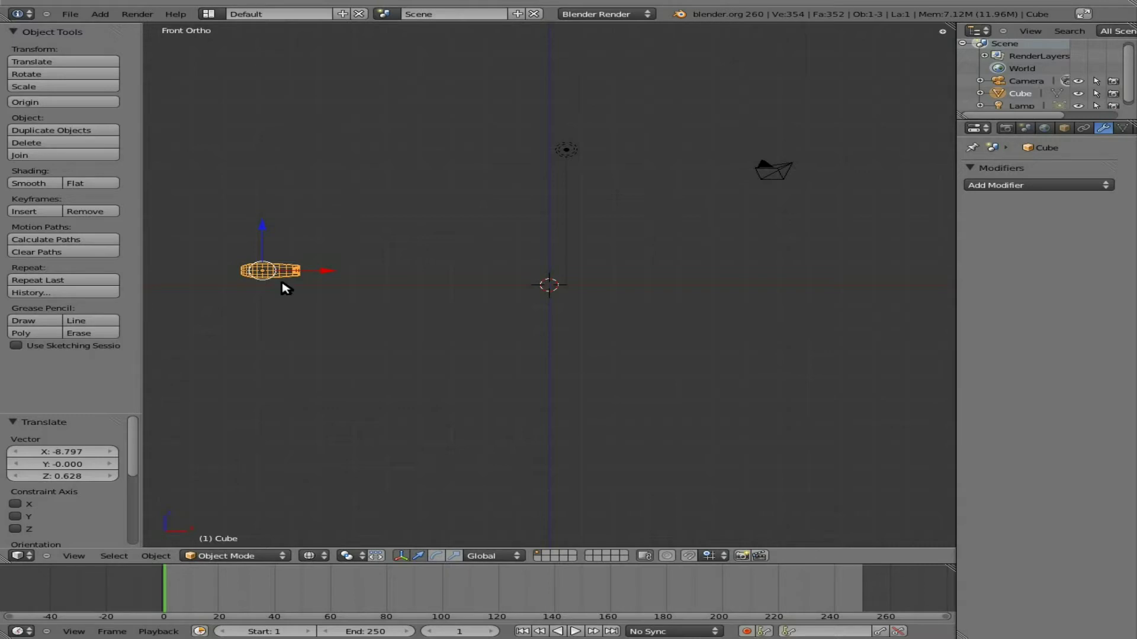
Add a cylinder at the 3D cursor and rotate it 90° about X
key(space)
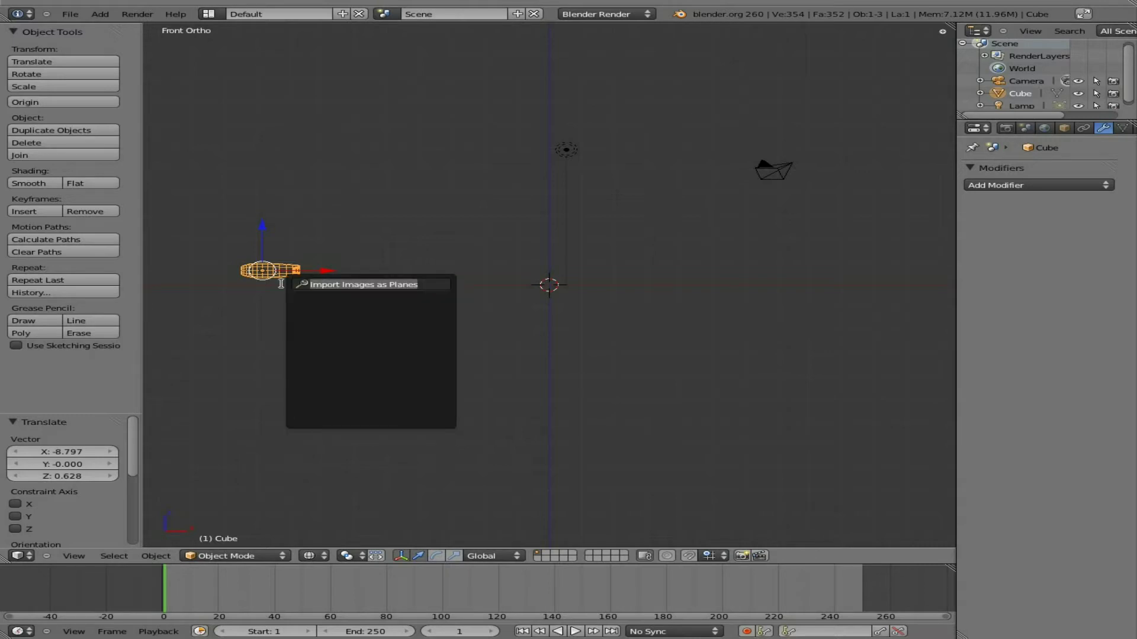
text(cy)
key(Down)
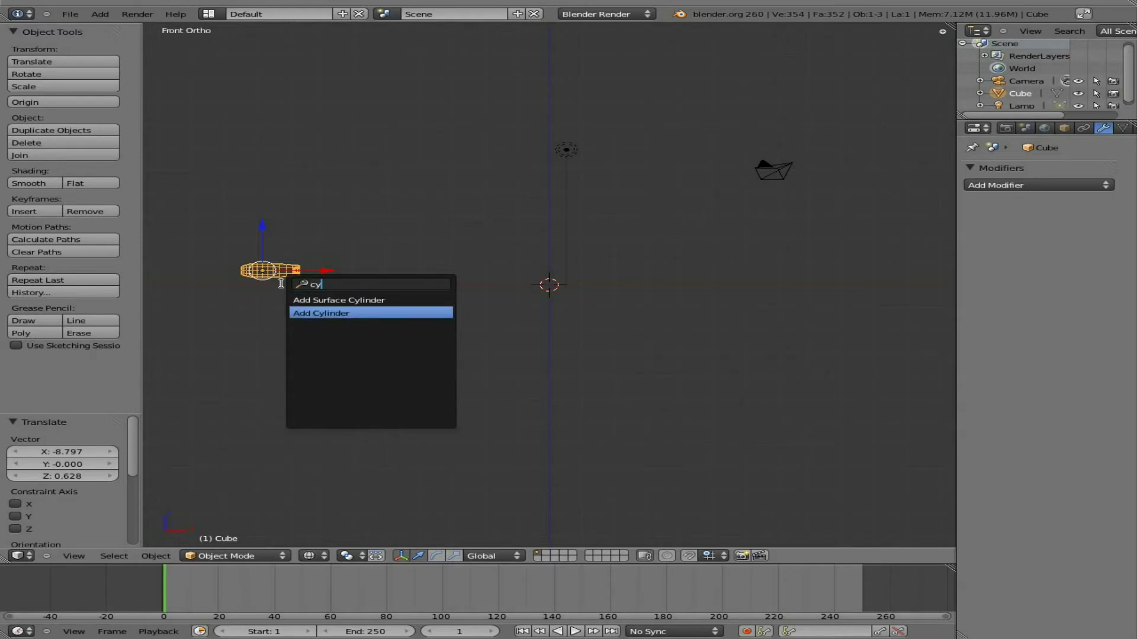
key(Return)
text(r)
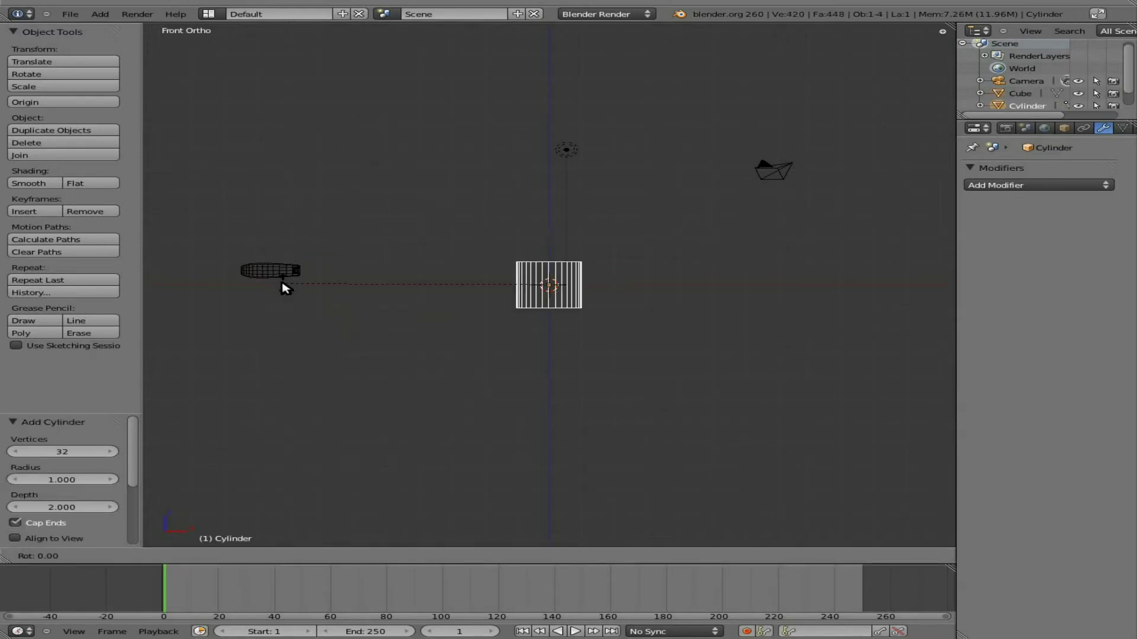
text(x90)
key(Return)
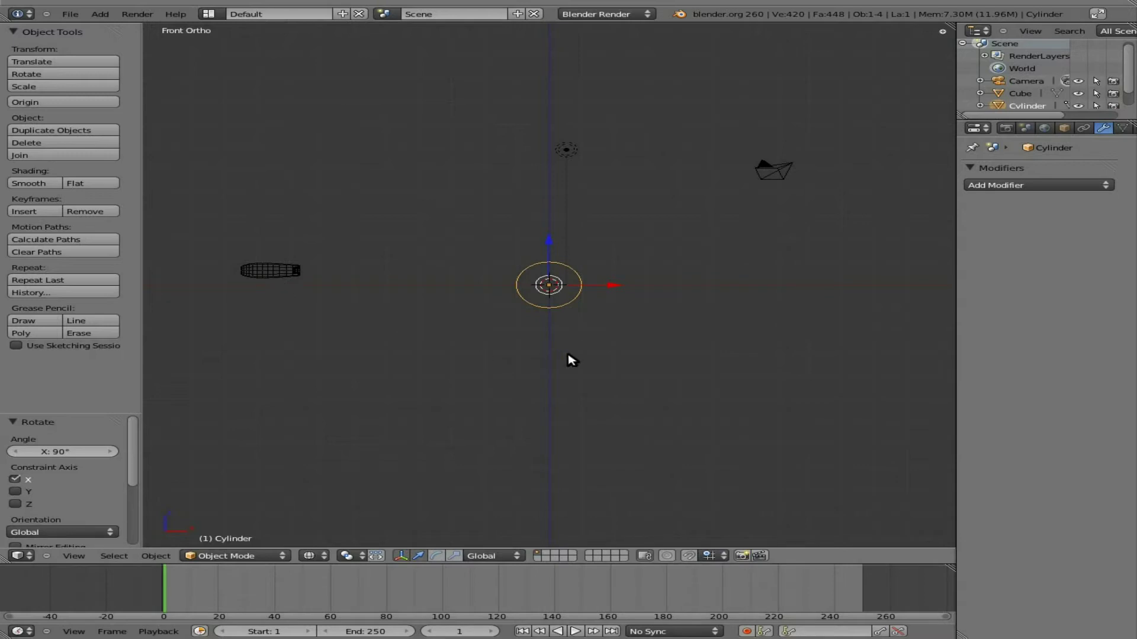
Shrink the cylinder to 0.278, move it onto the tube's left end, then enlarge it to 1.342
key(s)
click(578, 313)
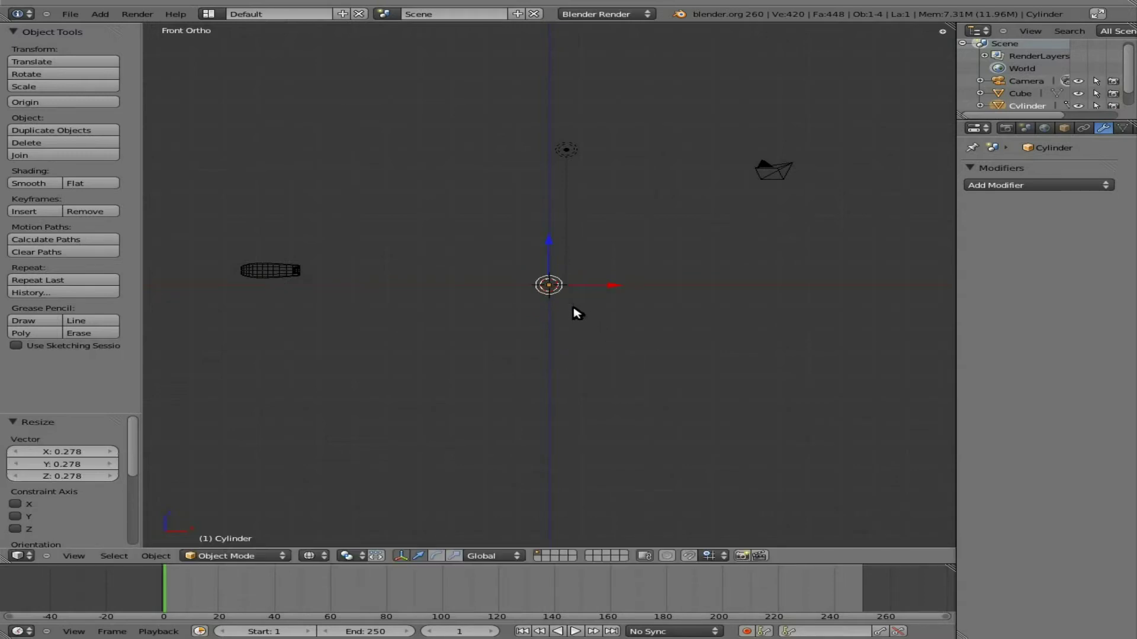
key(g)
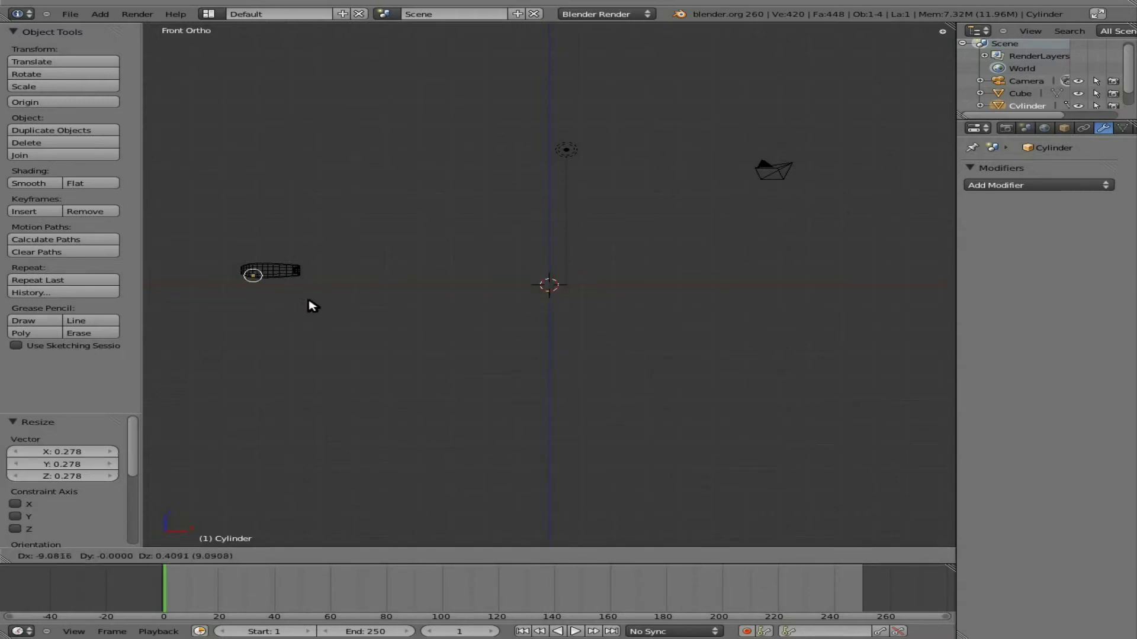
click(318, 305)
key(s)
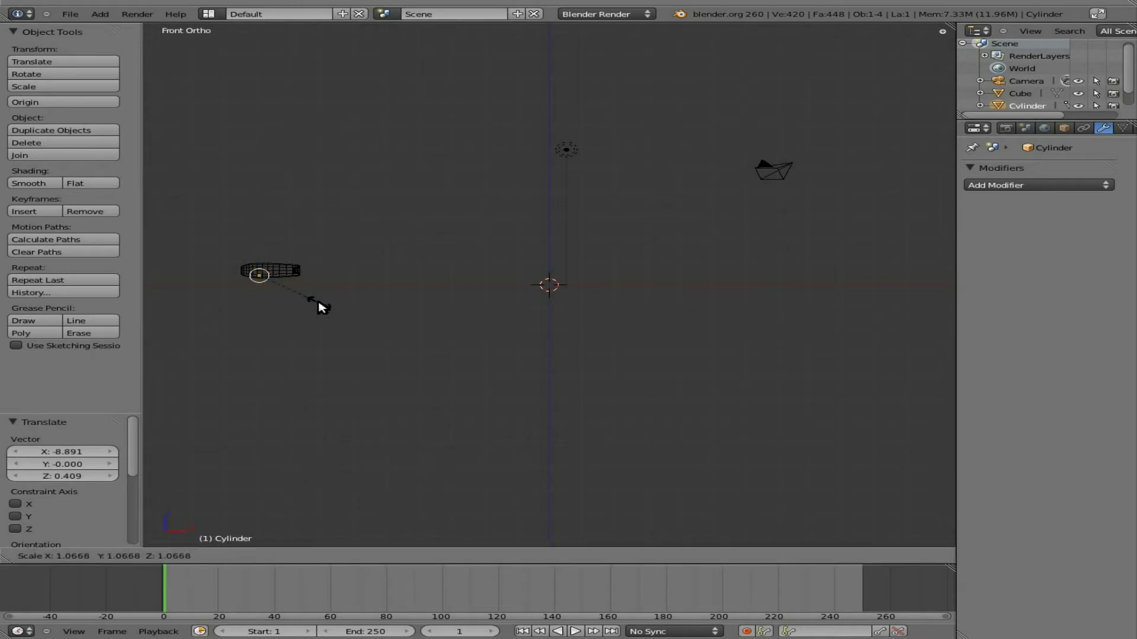
click(336, 316)
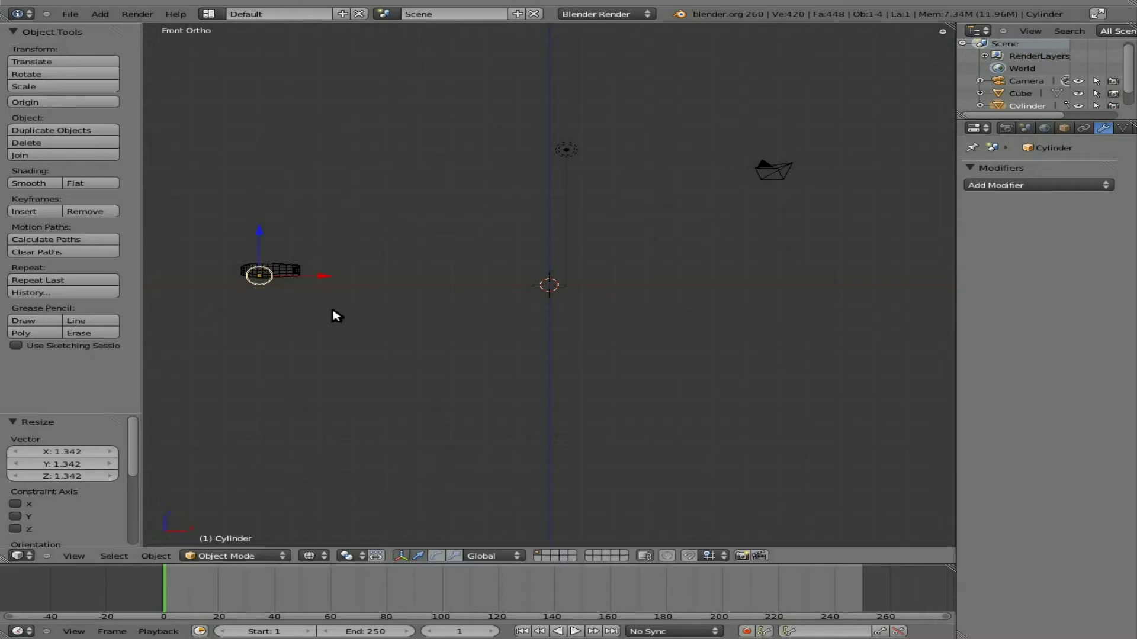
In the right side view, stretch the cylinder along Y to 1.319, then return to the front view
key(KP_3)
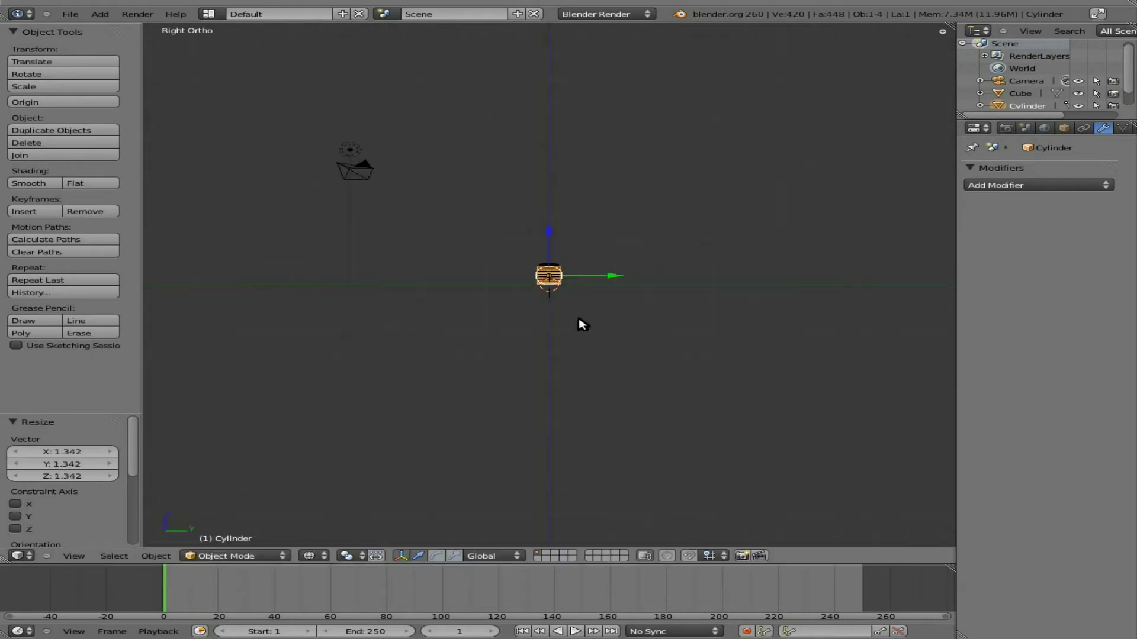
key(s)
key(y)
click(599, 326)
key(KP_1)
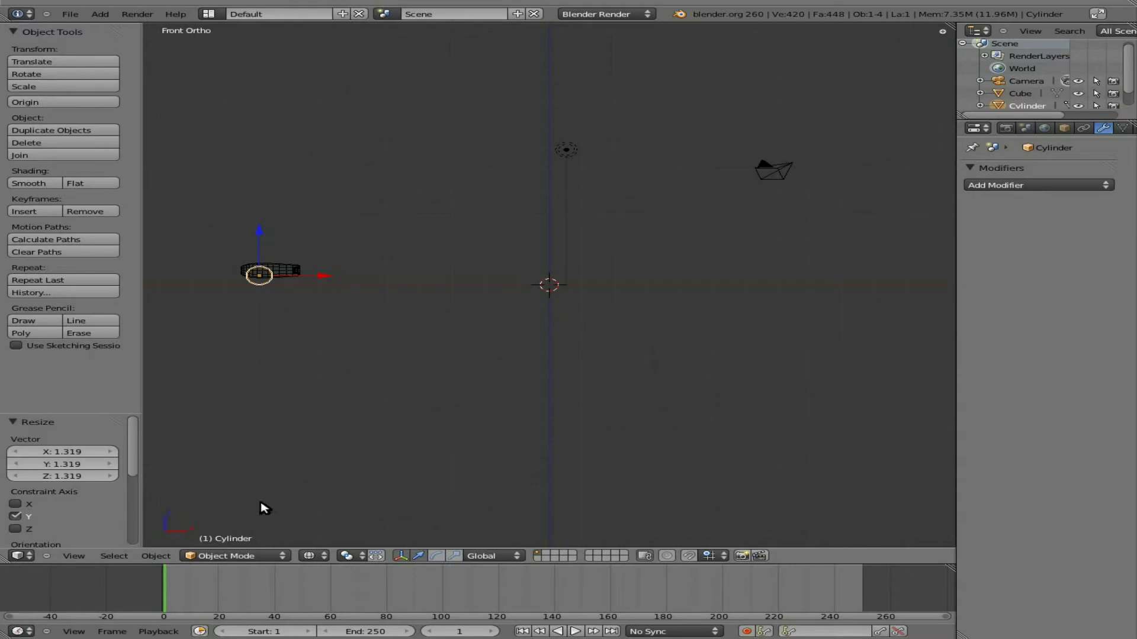
Switch viewport shading to Textured and recentre the front orthographic view on the cannon
click(317, 558)
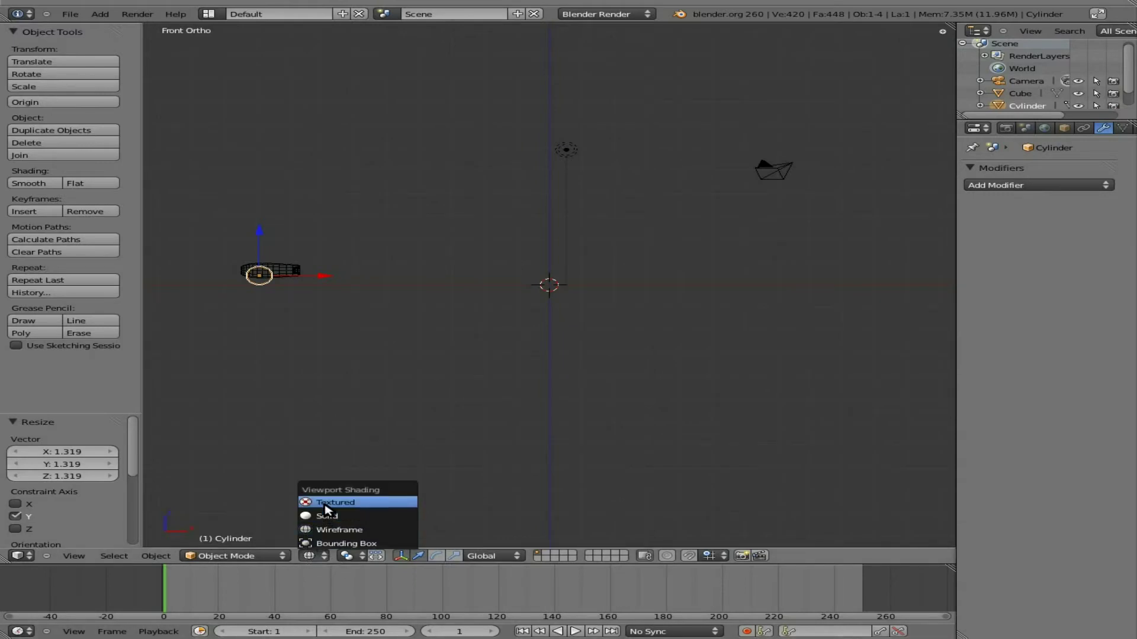
click(326, 501)
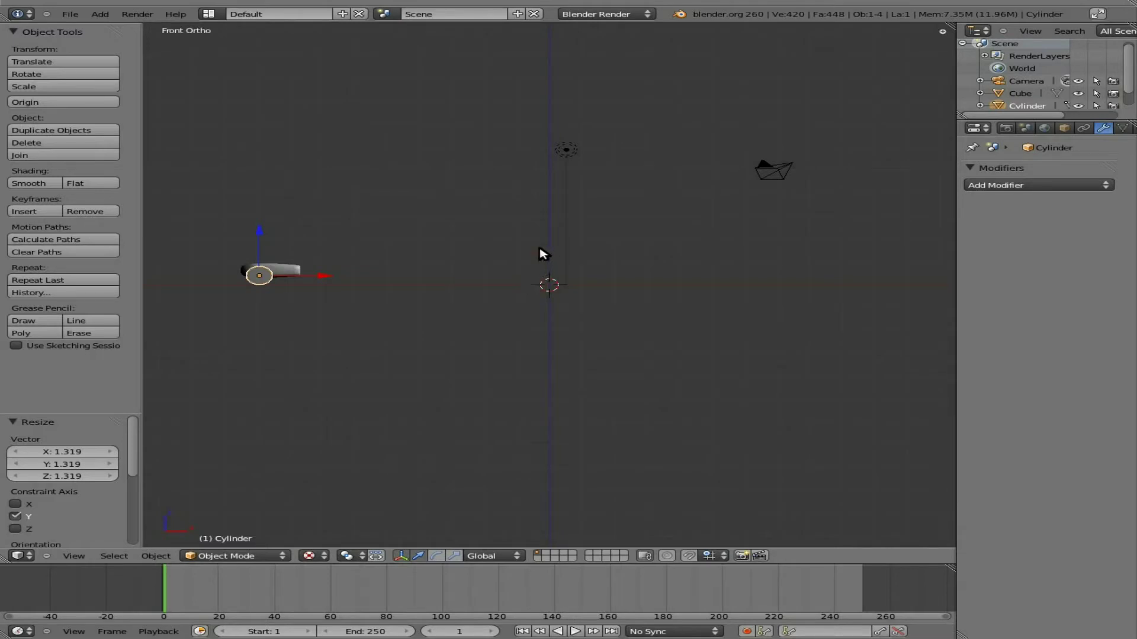
middle_drag(527, 249, 474, 396)
key(KP_1)
scroll(409, 426, down, 1)
shift+middle_drag(553, 330, 503, 337)
scroll(510, 345, up, 1)
scroll(485, 364, down, 1)
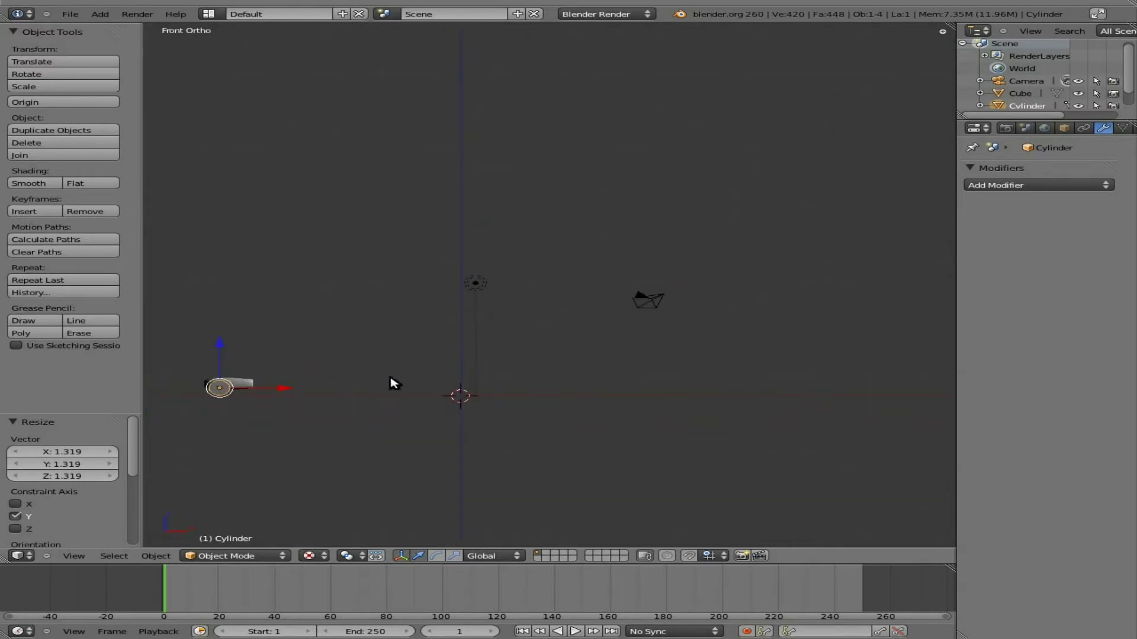
Select the cube, enlarge the lower area, and make it a Logic Editor without its side panel
right_click(253, 378)
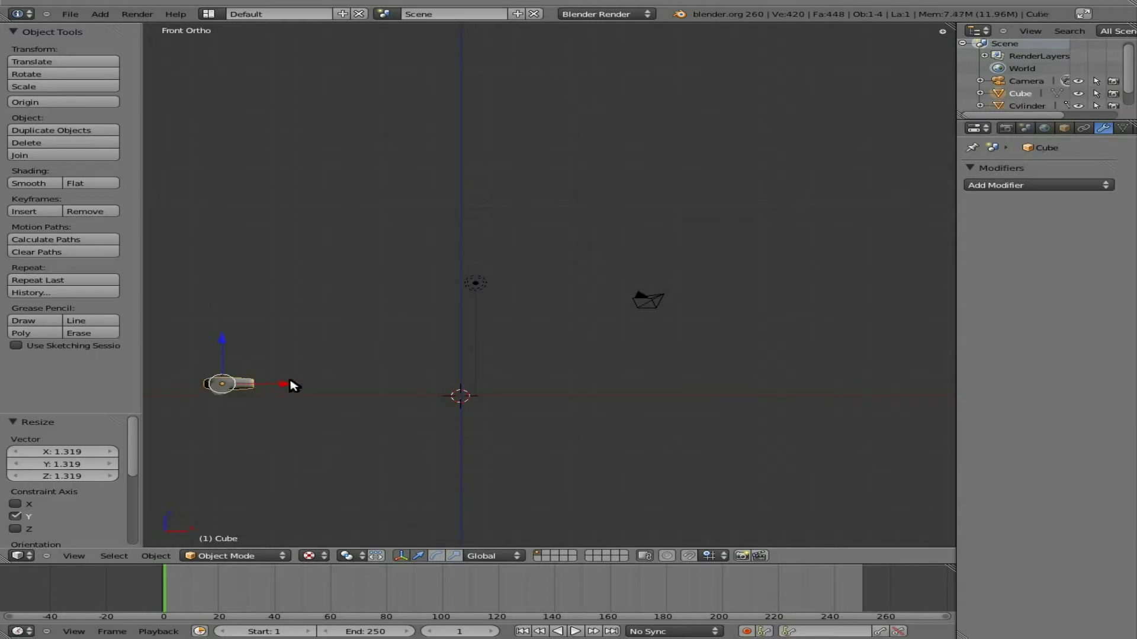
drag(526, 563, 524, 481)
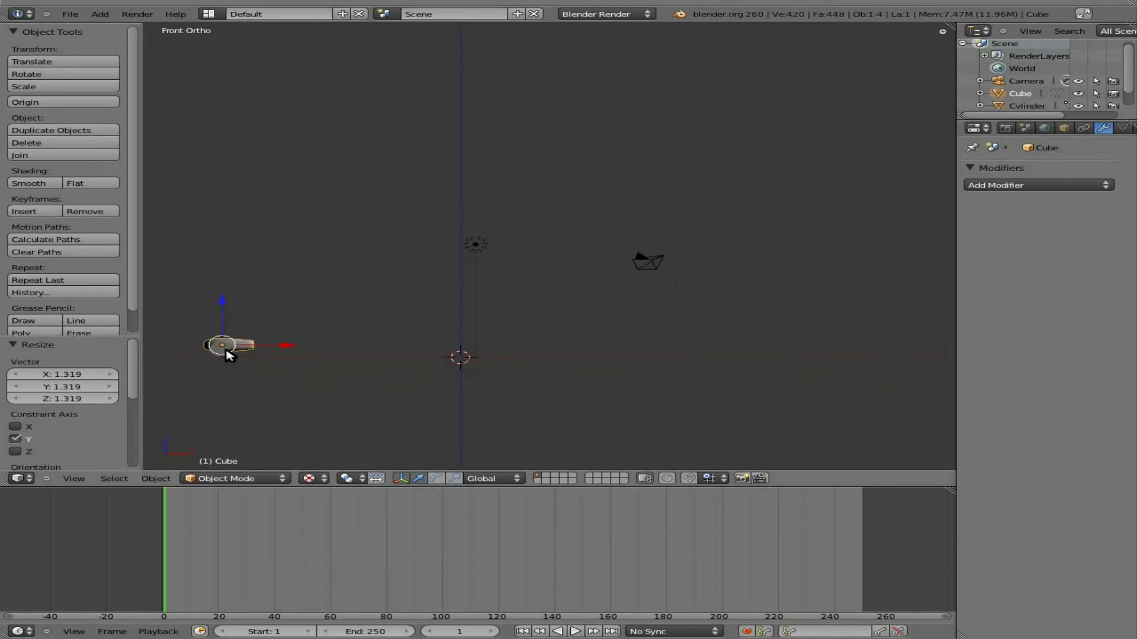
click(23, 632)
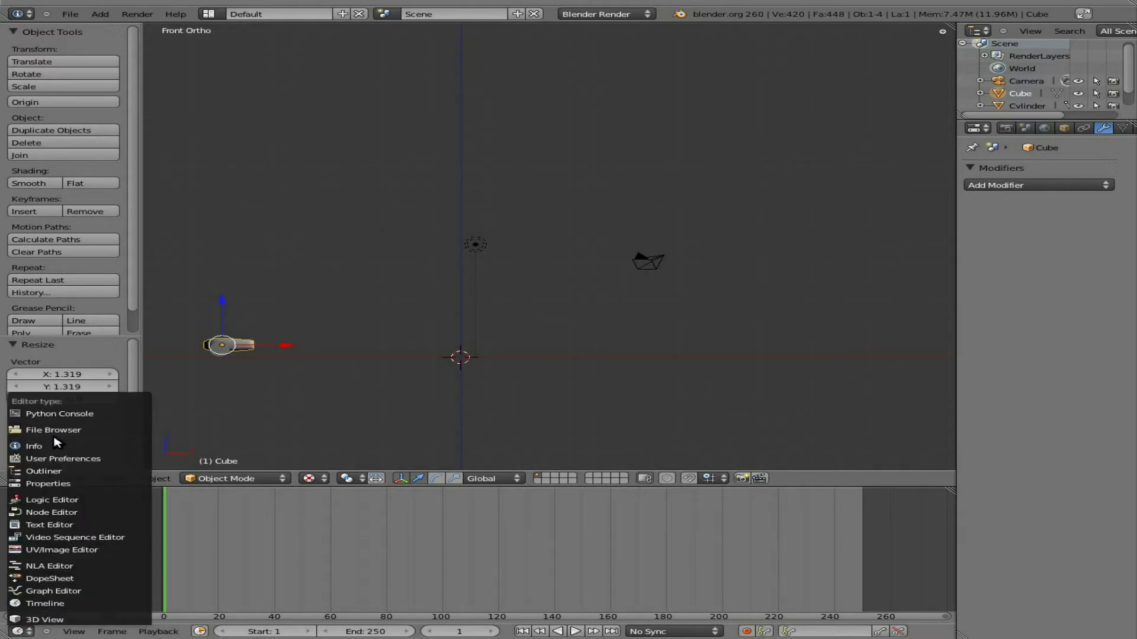
click(57, 499)
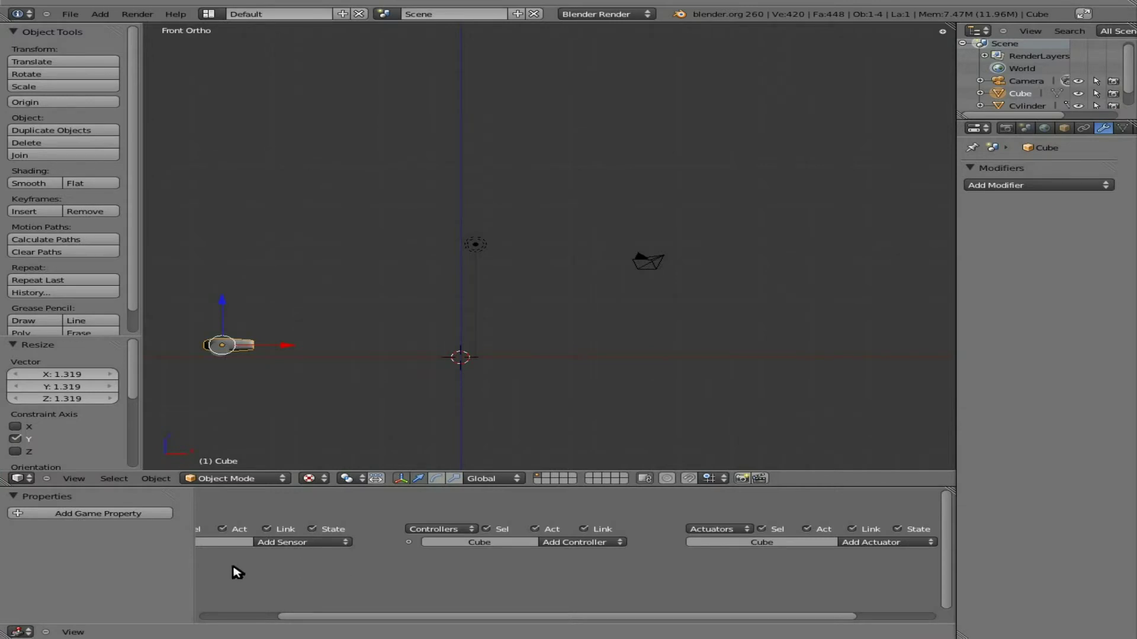
key(n)
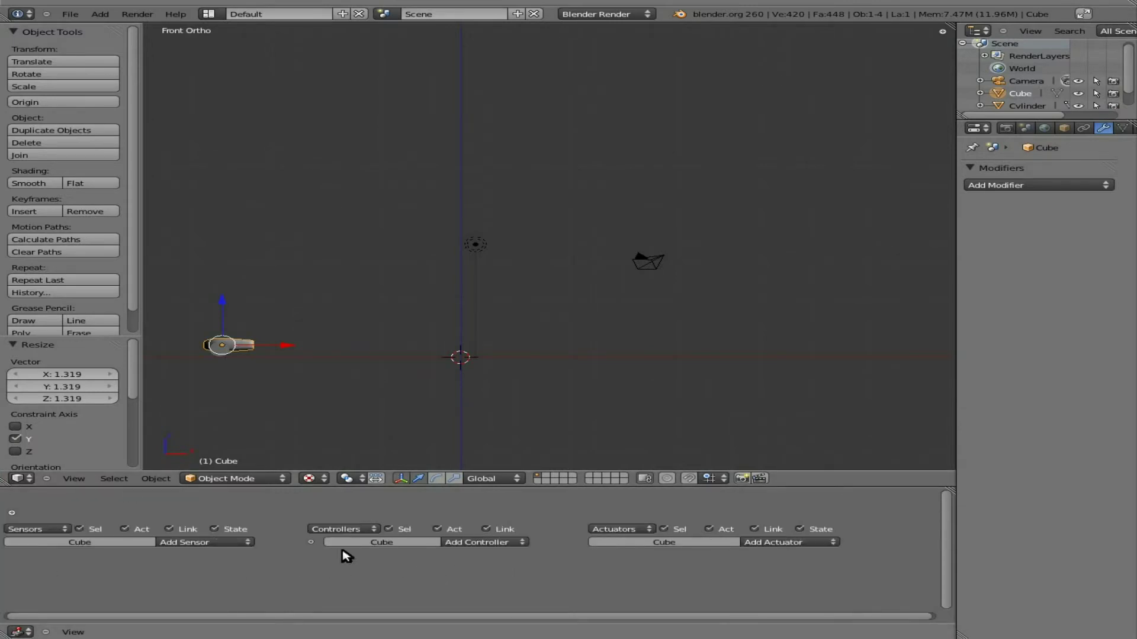
click(231, 543)
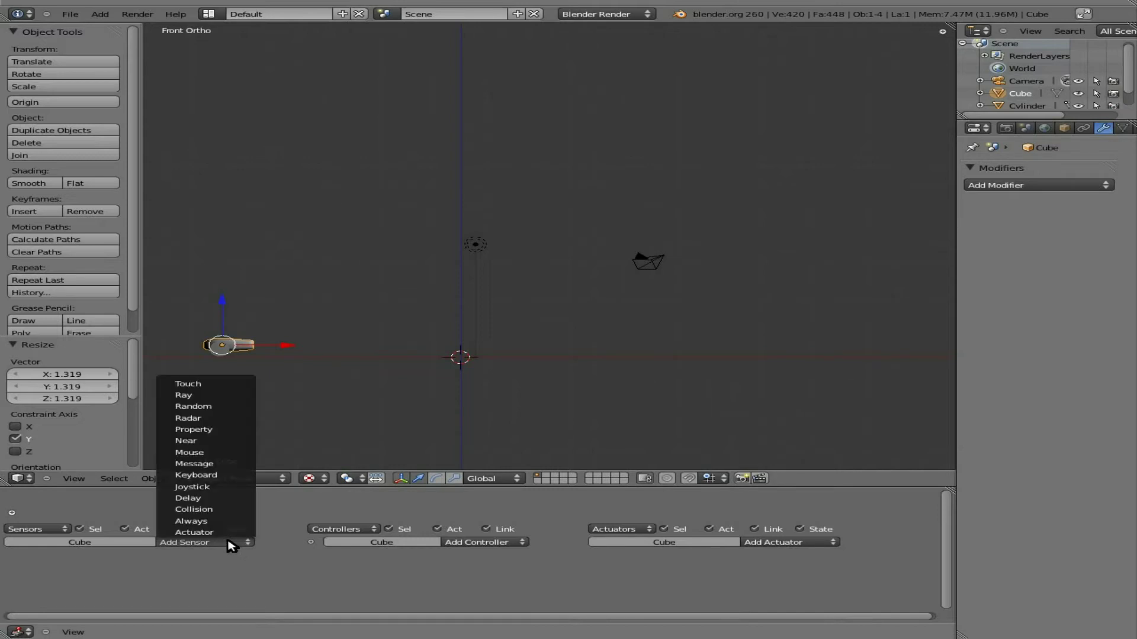
Add a Keyboard sensor set to Down Arrow, an And controller and a Motion actuator
click(209, 475)
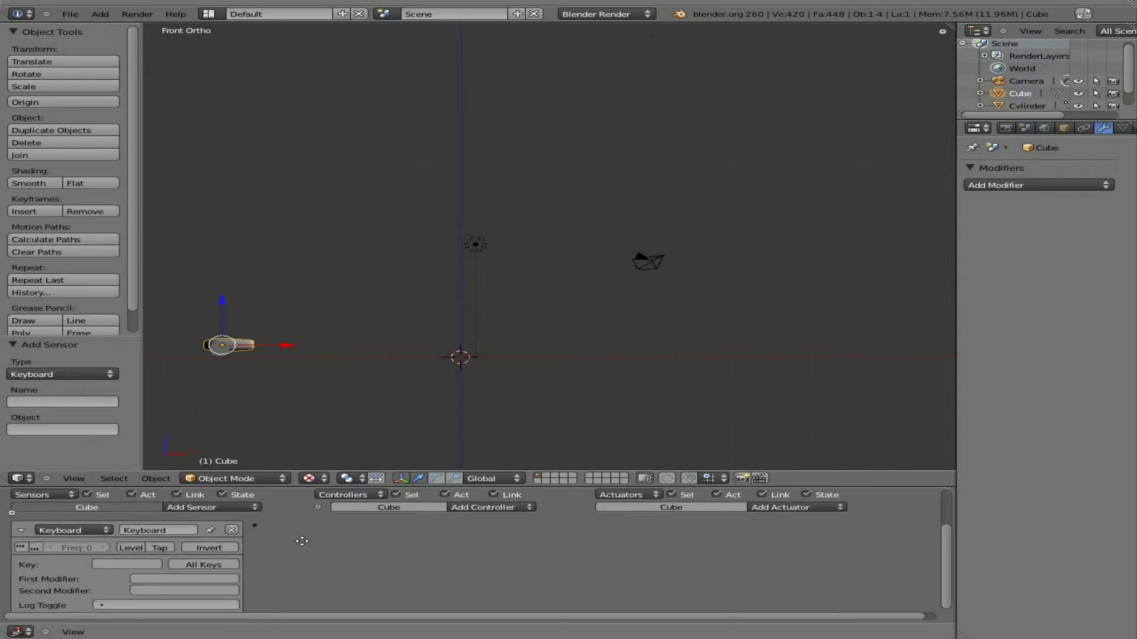
click(114, 554)
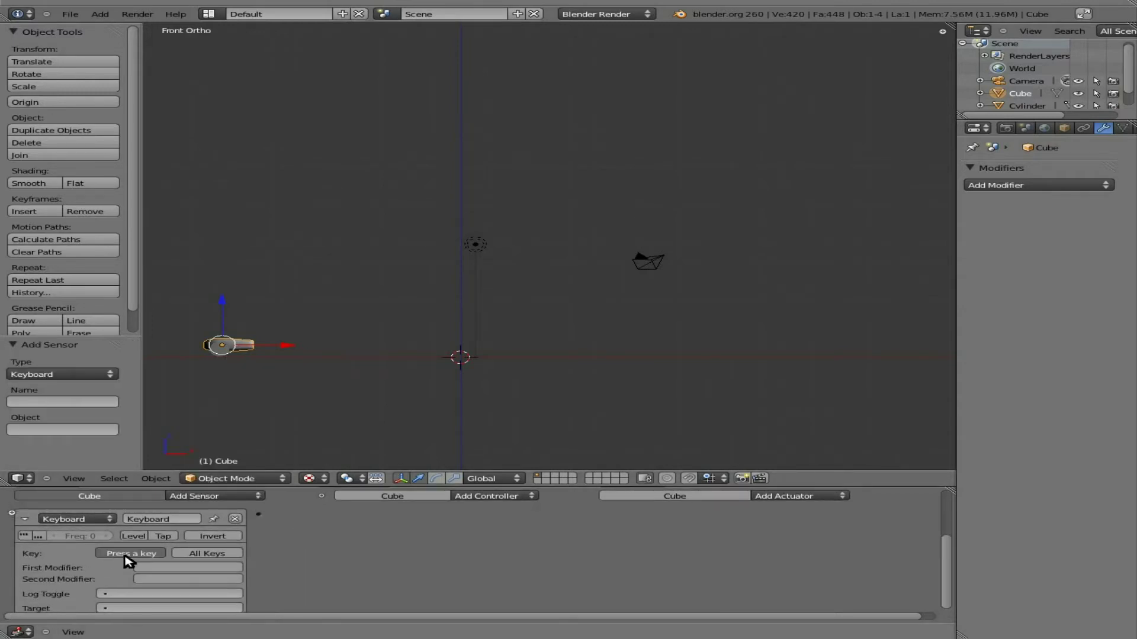
key(Down)
click(477, 496)
click(502, 510)
click(786, 496)
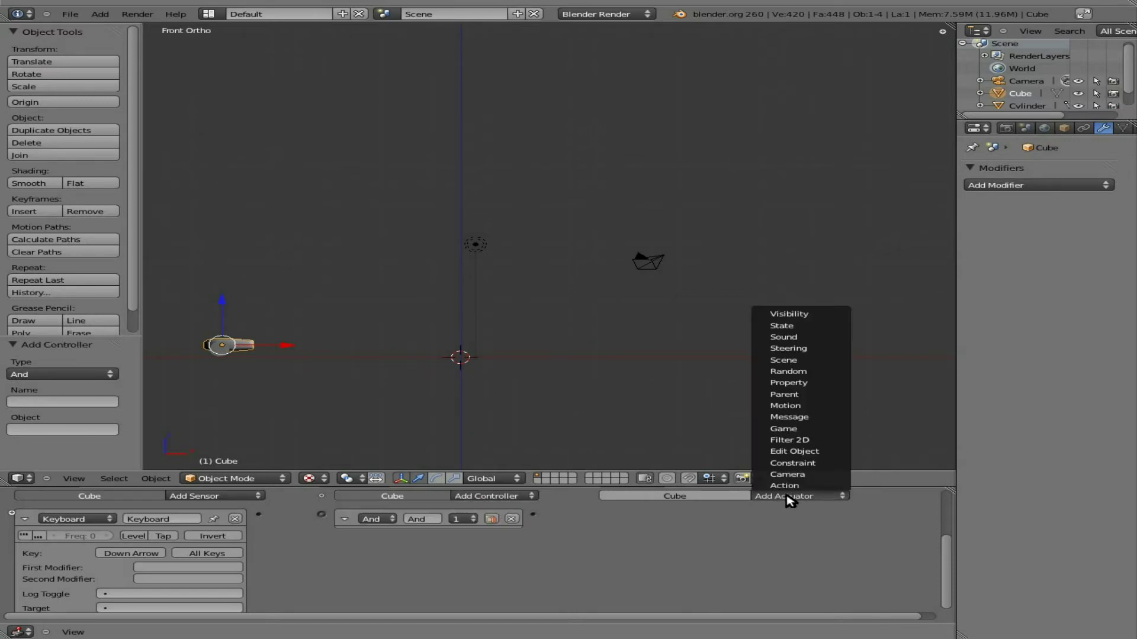
click(815, 408)
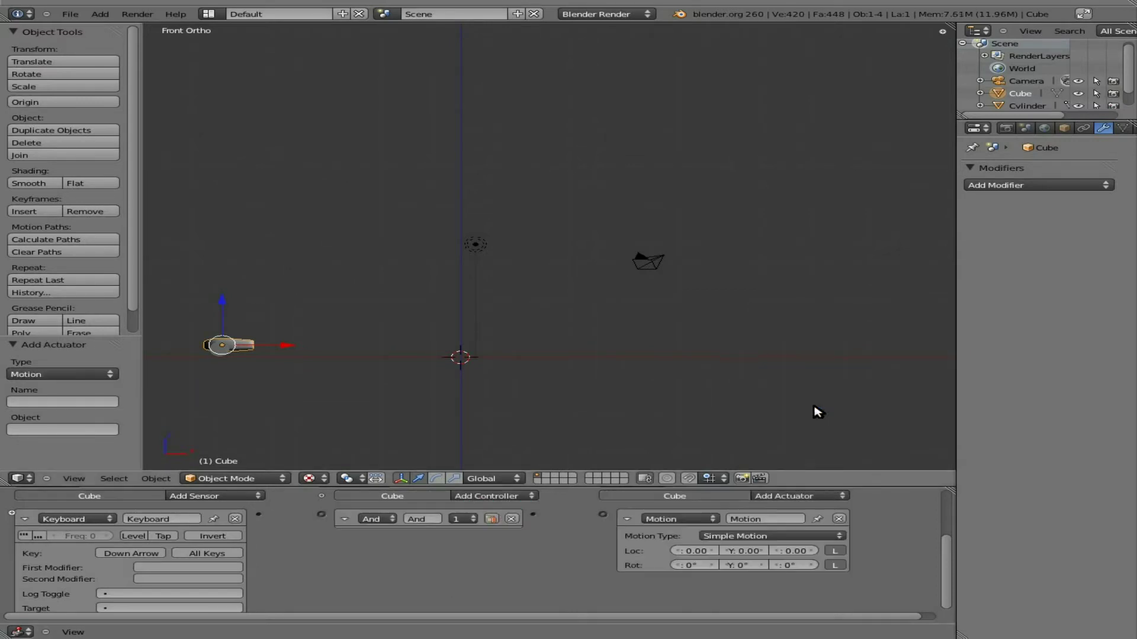
Link sensor to And to Motion, set Rot Y to 1°, and collapse the panels
drag(258, 514, 325, 515)
drag(534, 514, 602, 514)
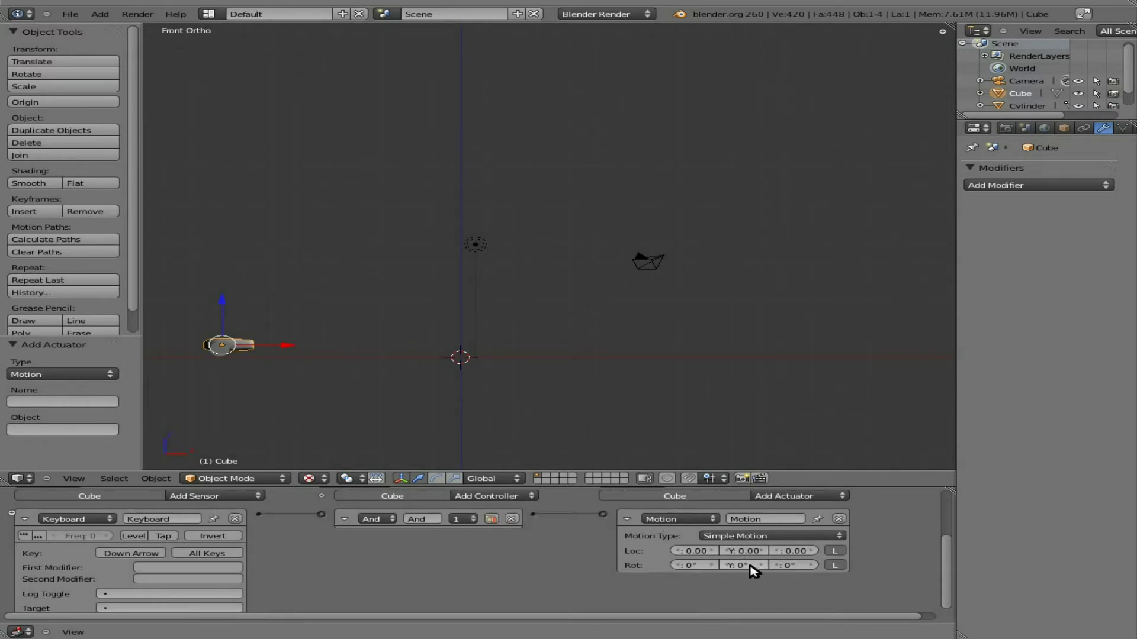
click(764, 565)
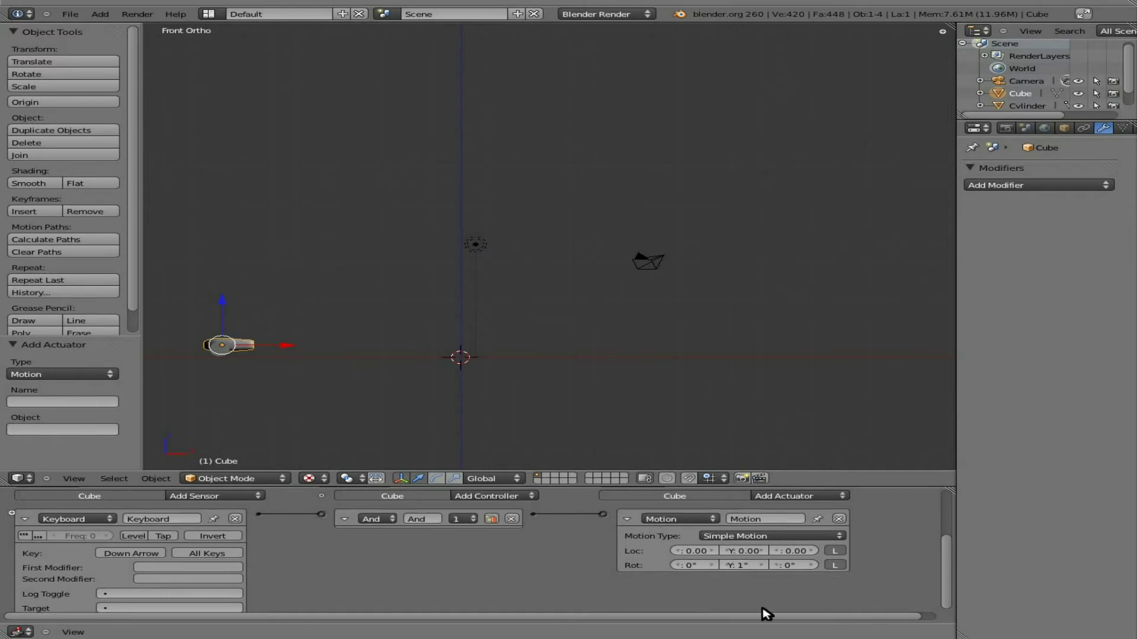
click(25, 519)
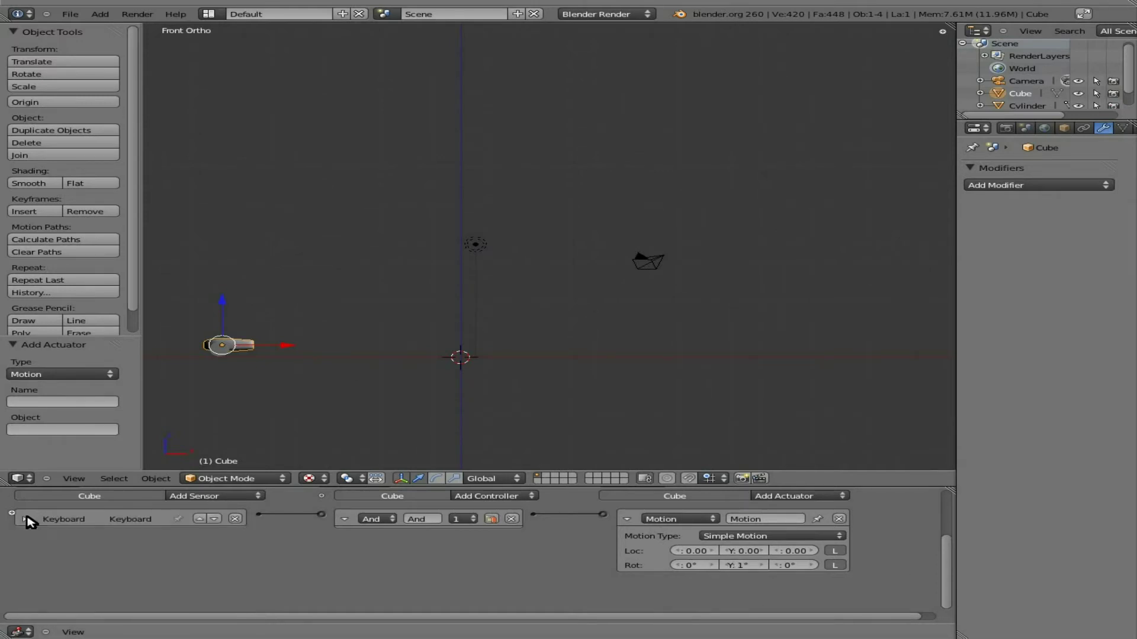
click(628, 520)
Add a second Keyboard sensor triggered by Up Arrow and a second And controller
click(248, 496)
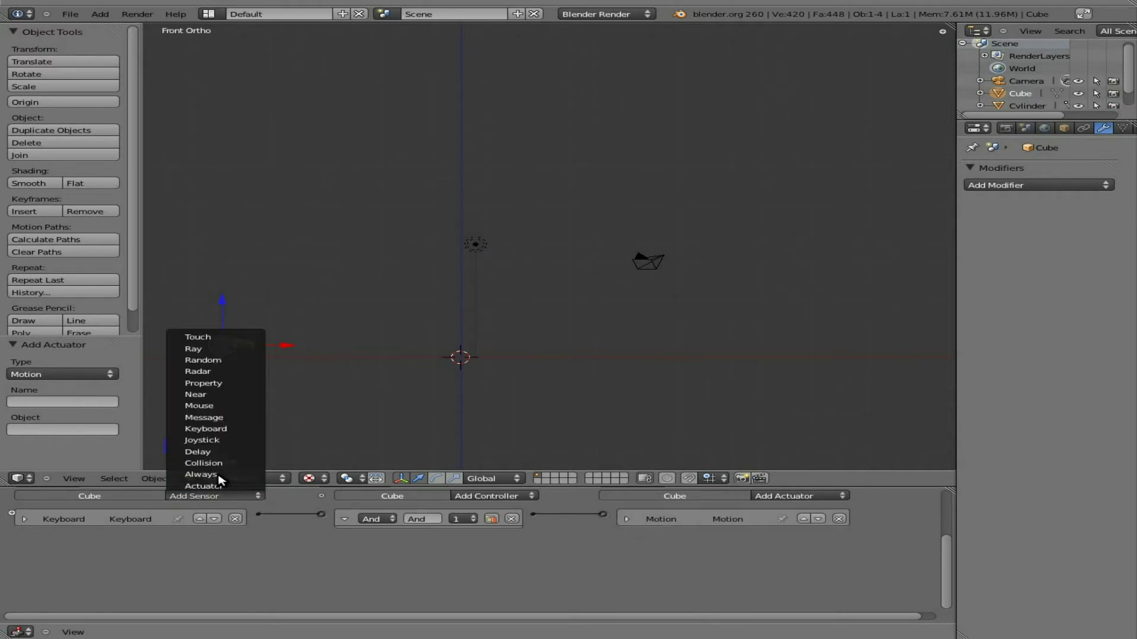
click(225, 429)
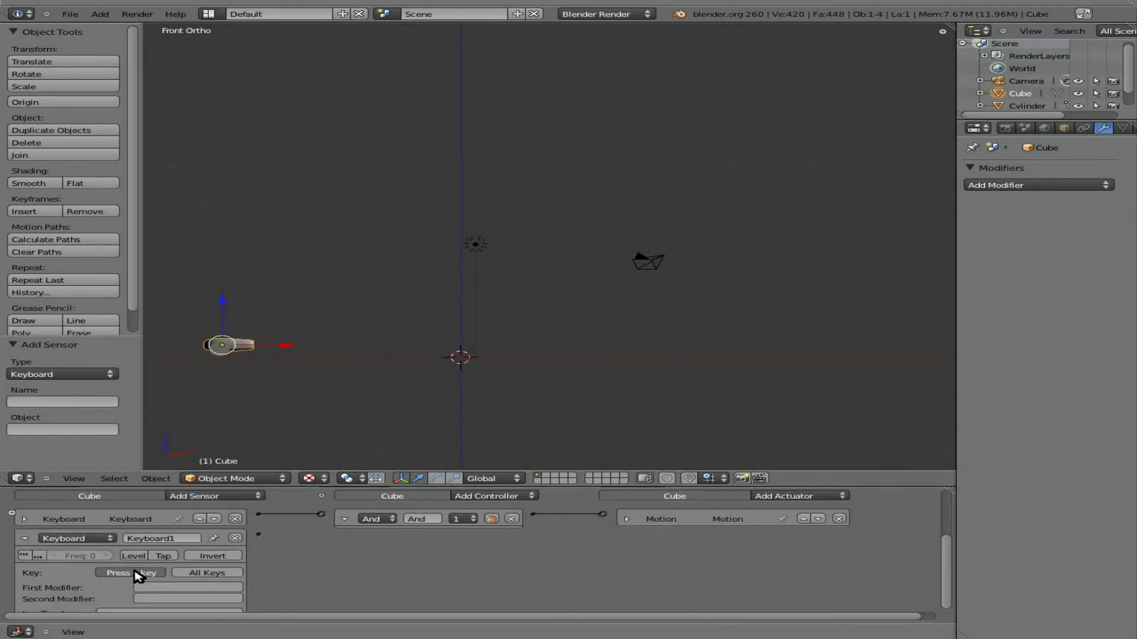
key(Up)
click(24, 538)
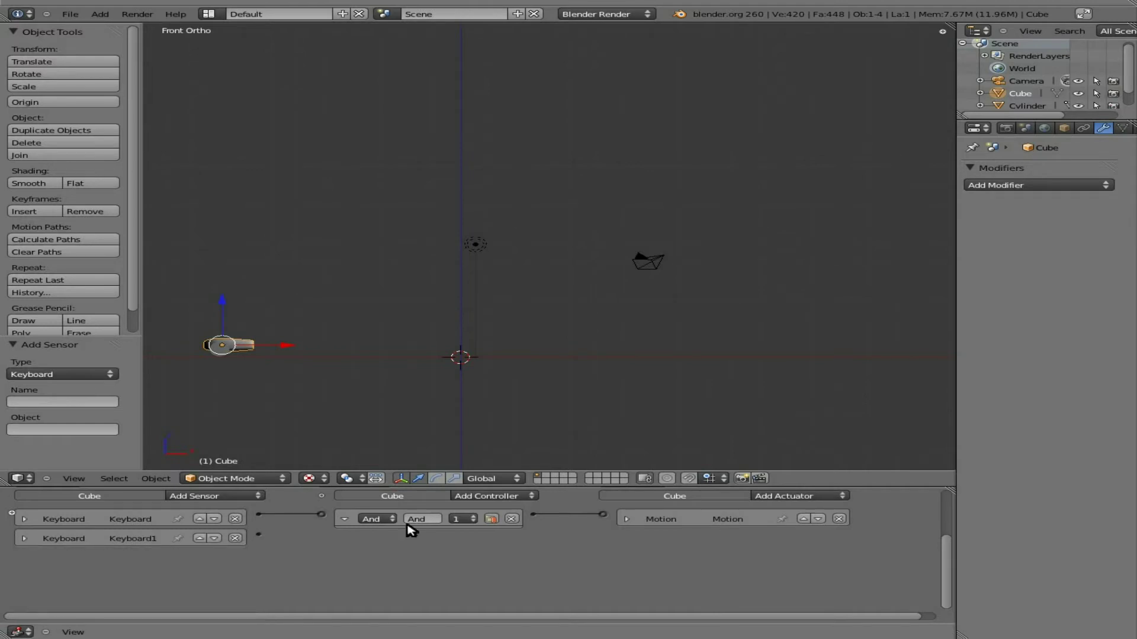
click(506, 497)
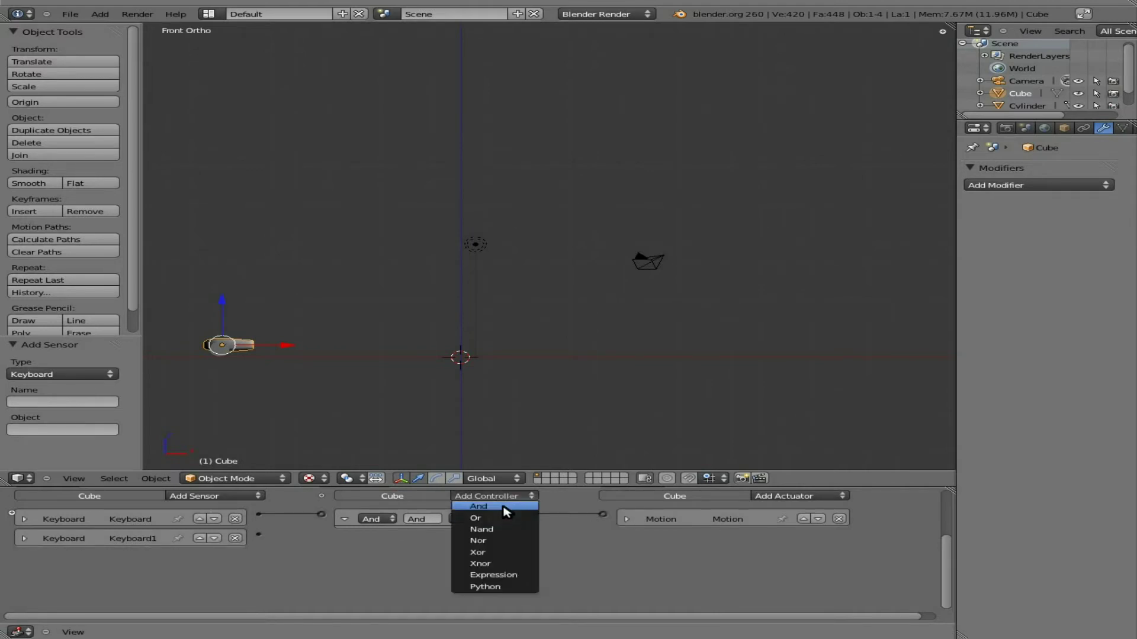
click(507, 507)
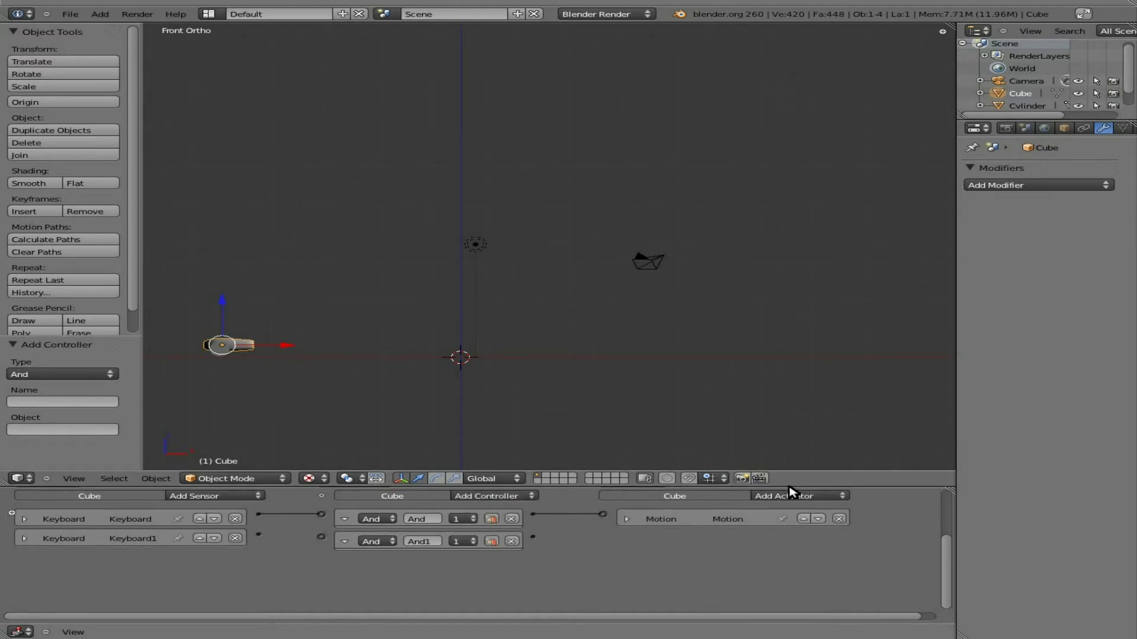
Add a Motion actuator rotating −1° on Y and link Keyboard1 to And1 to Motion1
click(791, 496)
click(785, 405)
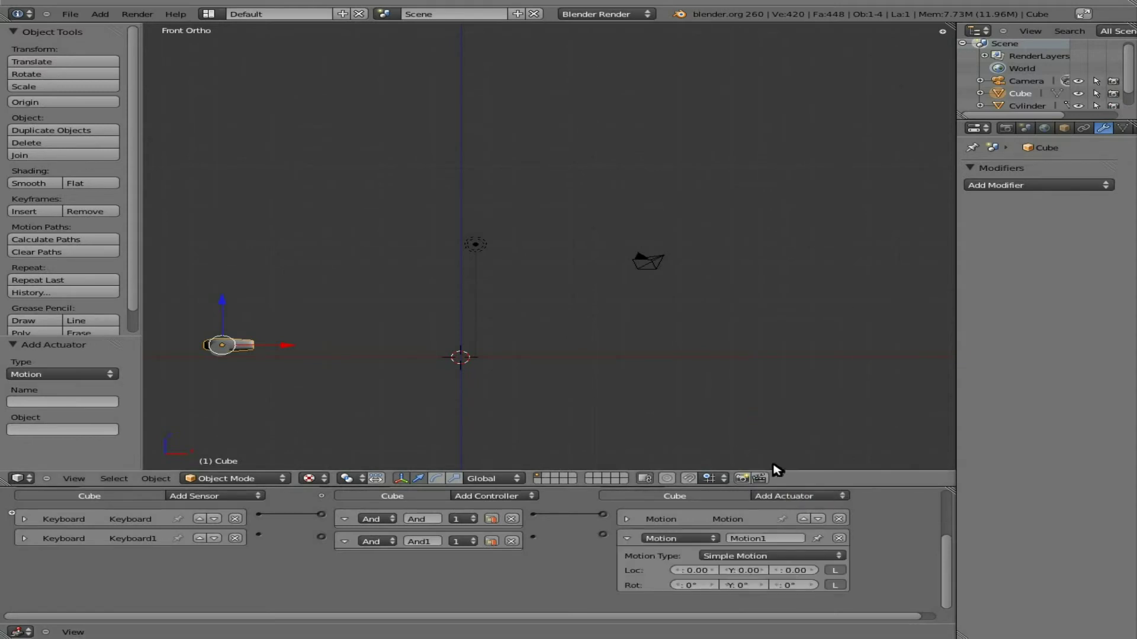
click(723, 585)
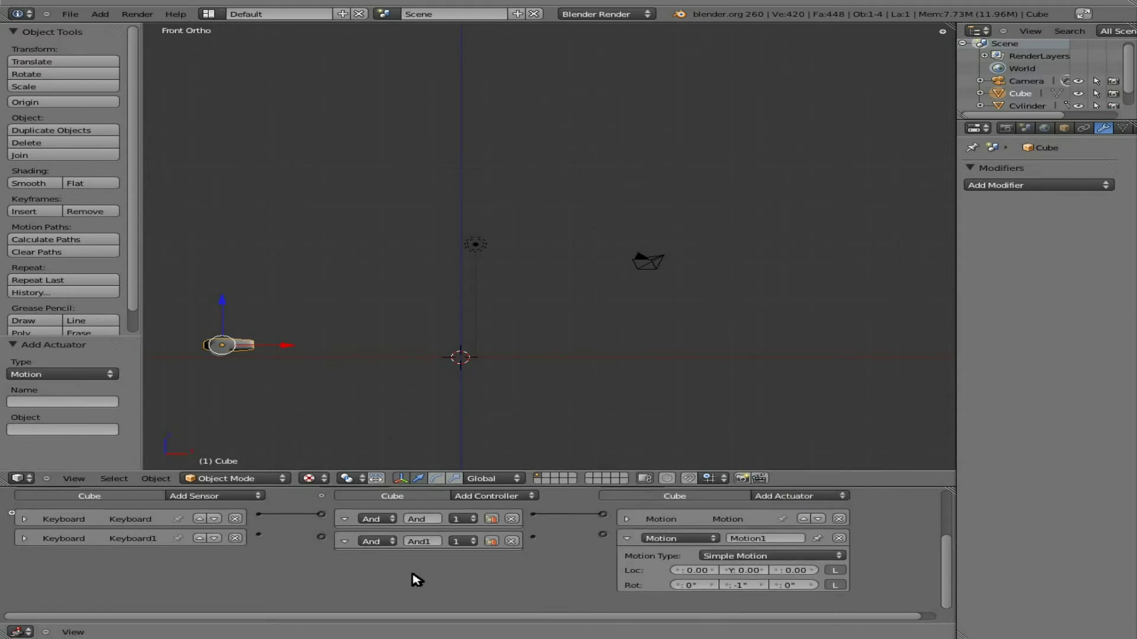
drag(258, 535, 320, 537)
drag(534, 537, 604, 537)
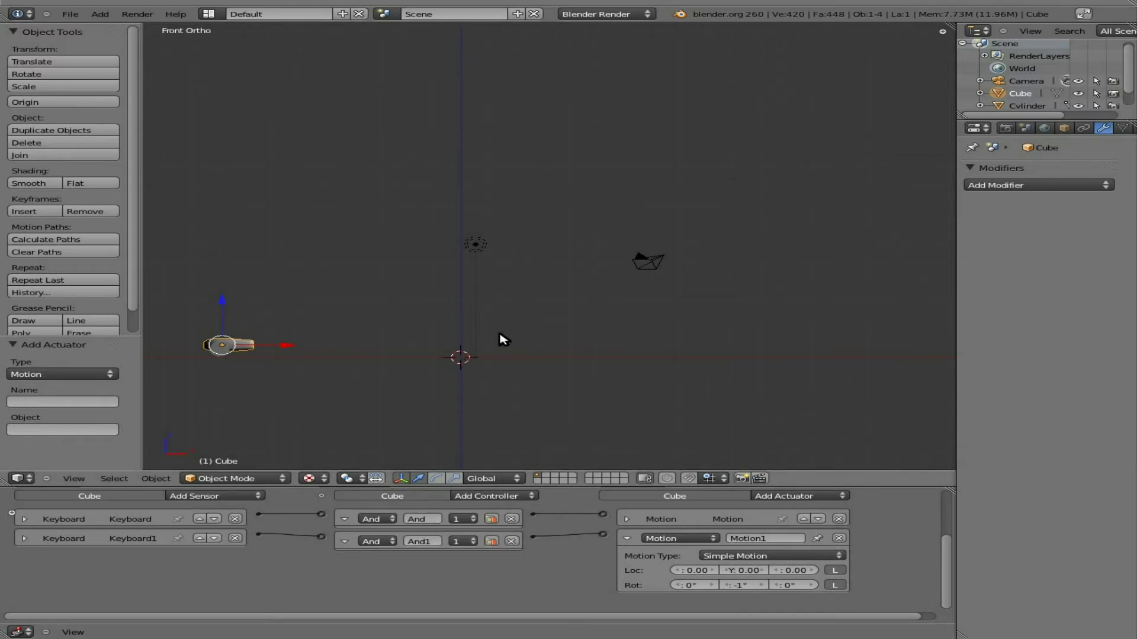
key(p)
key(Left)
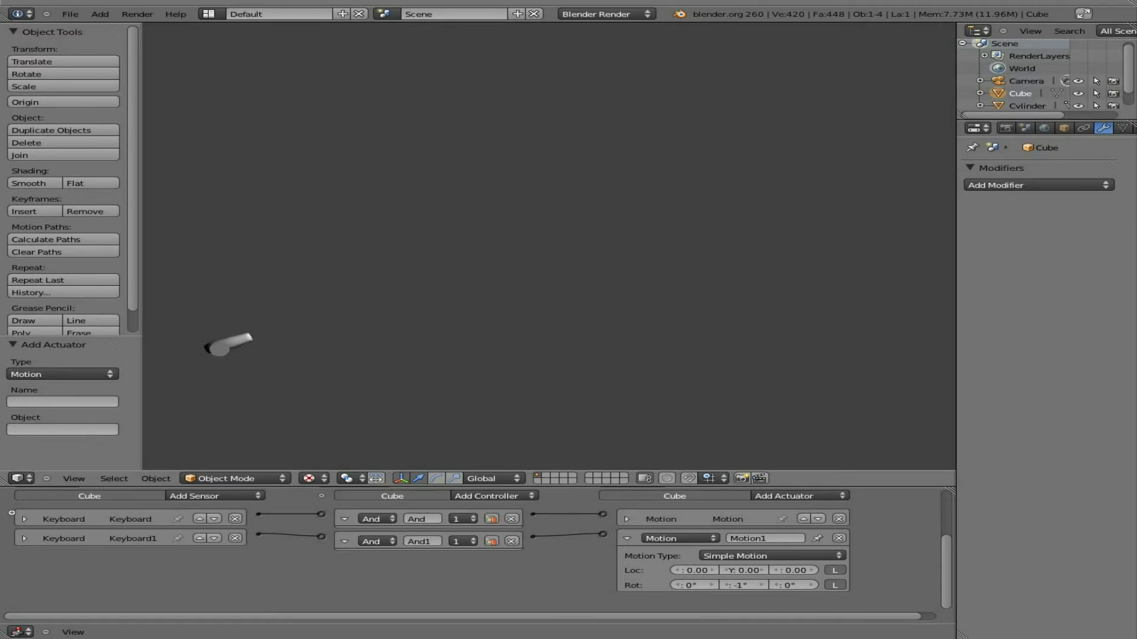
key(Escape)
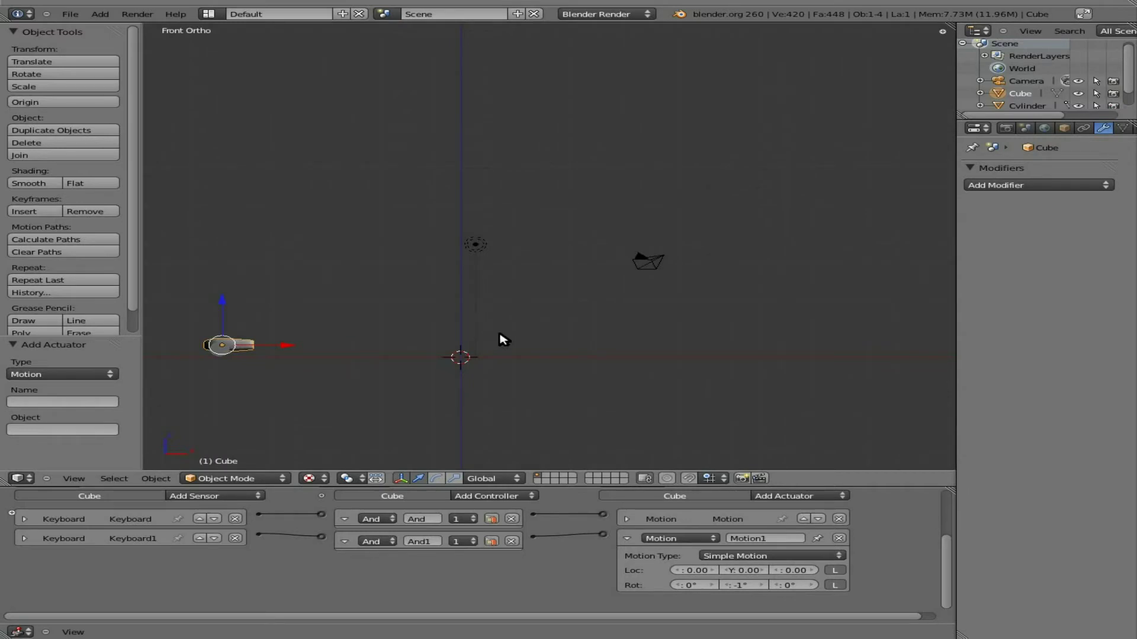
Add an Empty and place it at the cannon's tip, X −7.2, Z 0.68
key(shift+a)
click(502, 333)
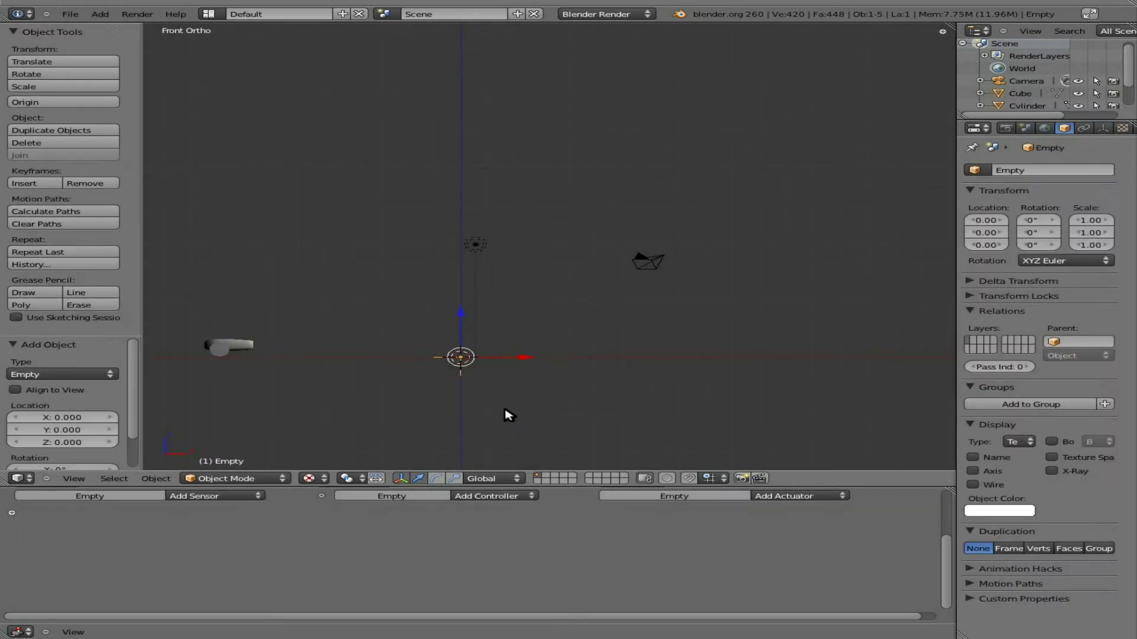
key(g)
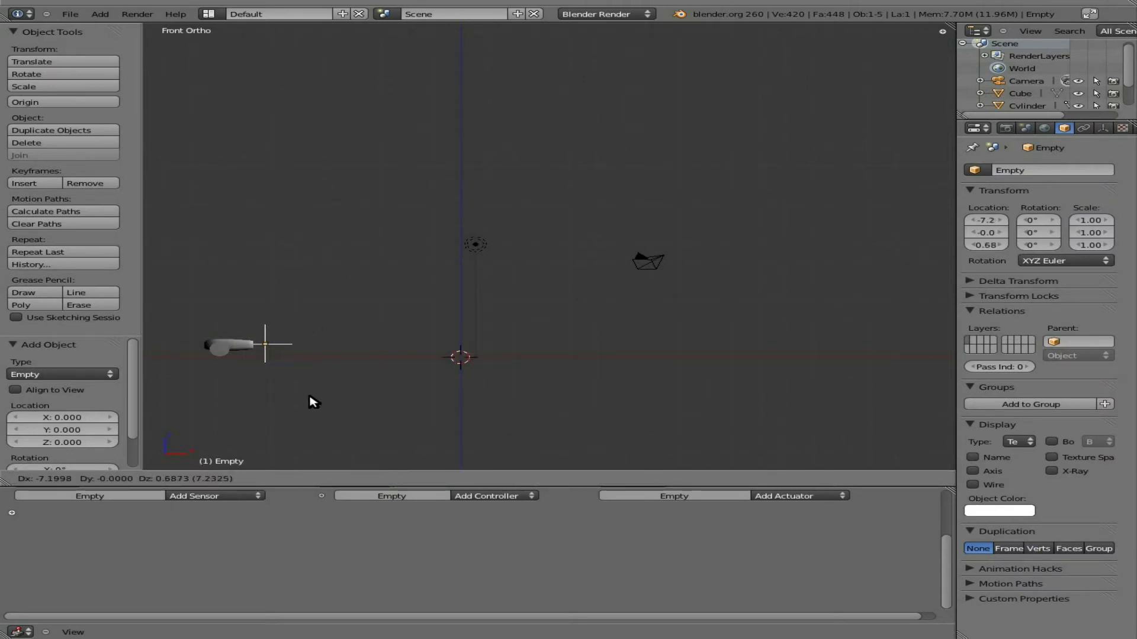
click(313, 402)
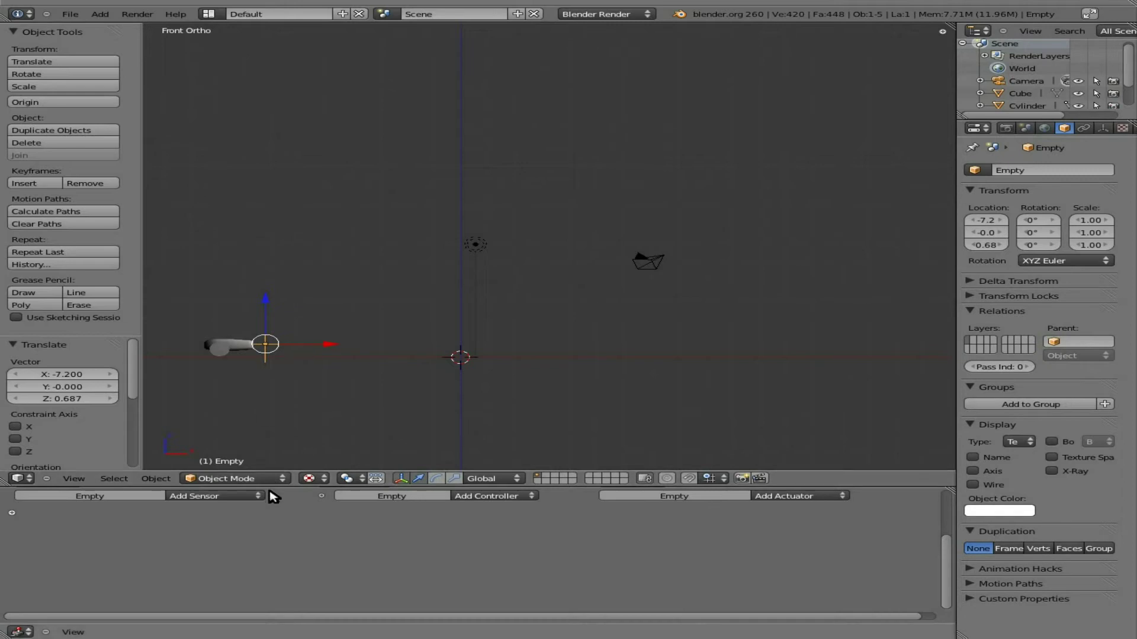
Parent the Empty to the Cube with Ctrl+P > Object, then reselect the Empty alone
right_click(242, 346)
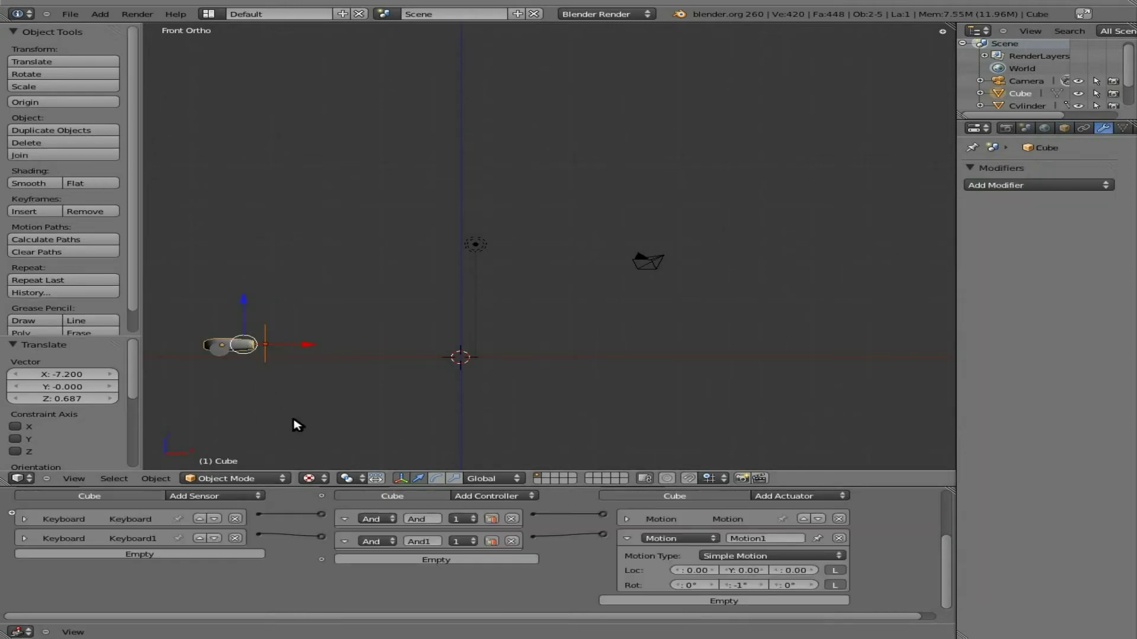
key(ctrl+p)
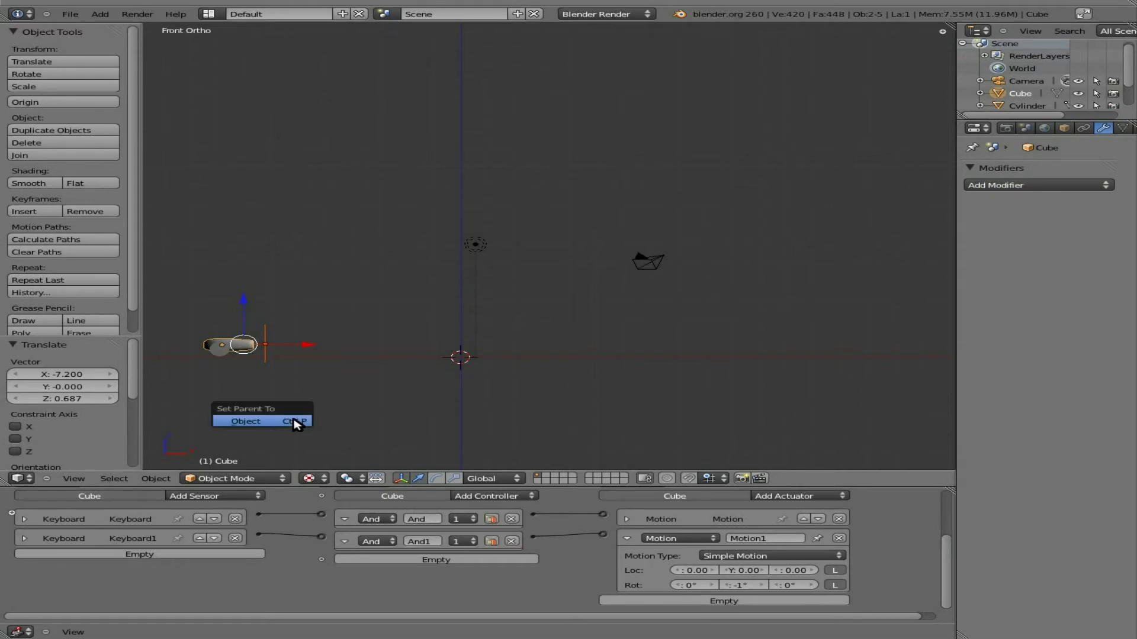
click(295, 422)
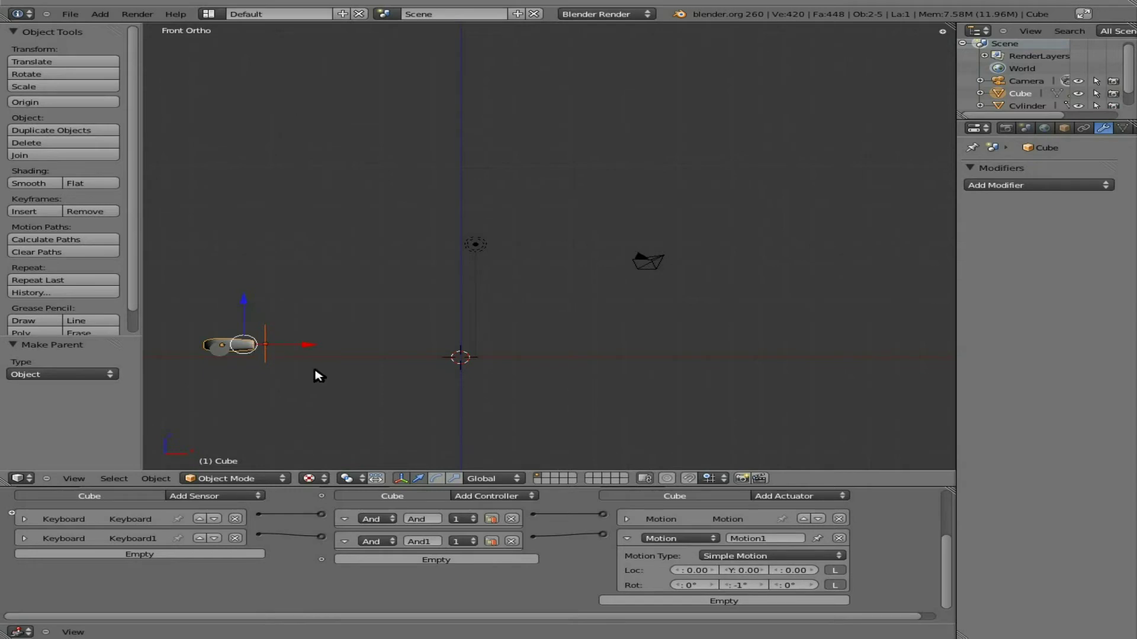
right_click(271, 337)
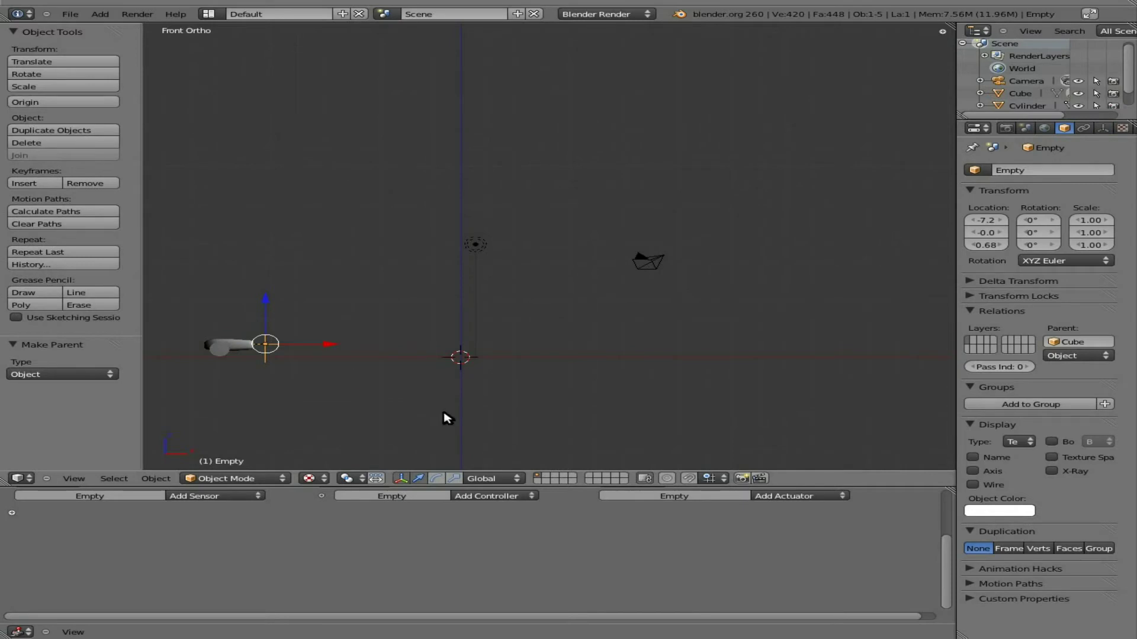
Switch to an empty layer and enable the Import Images as Planes add-on in User Preferences
click(546, 479)
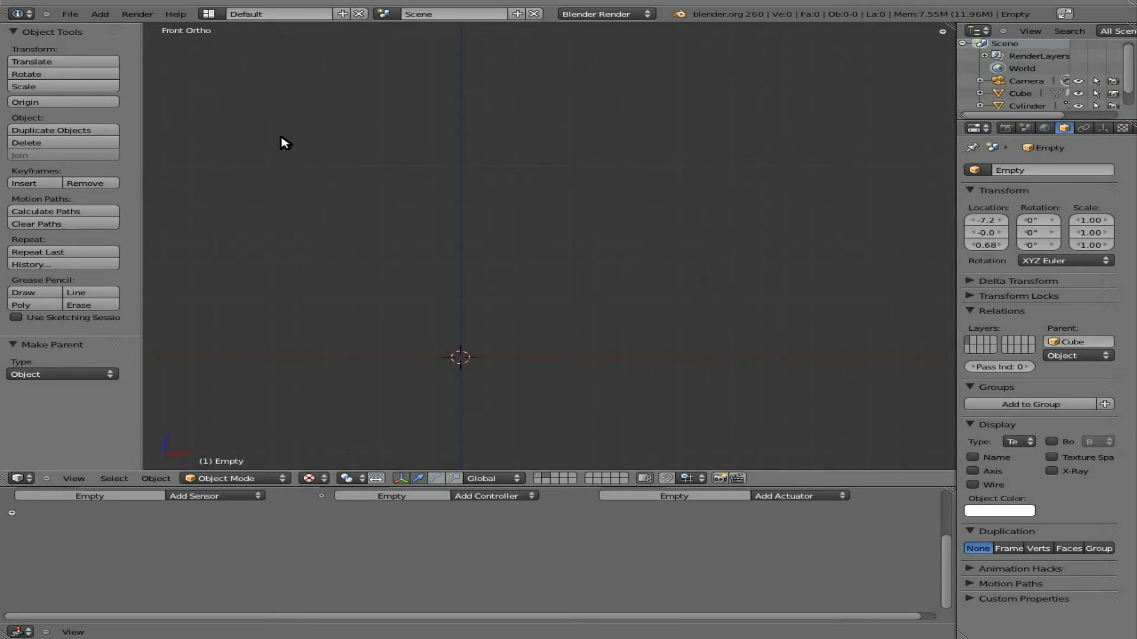
click(71, 14)
click(145, 131)
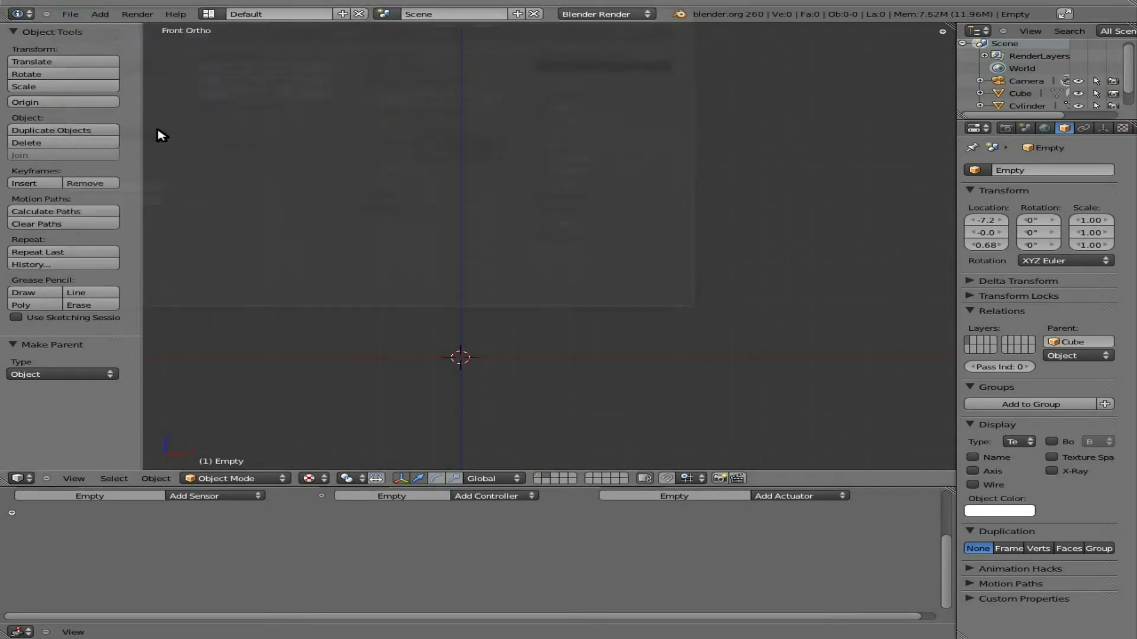
click(354, 28)
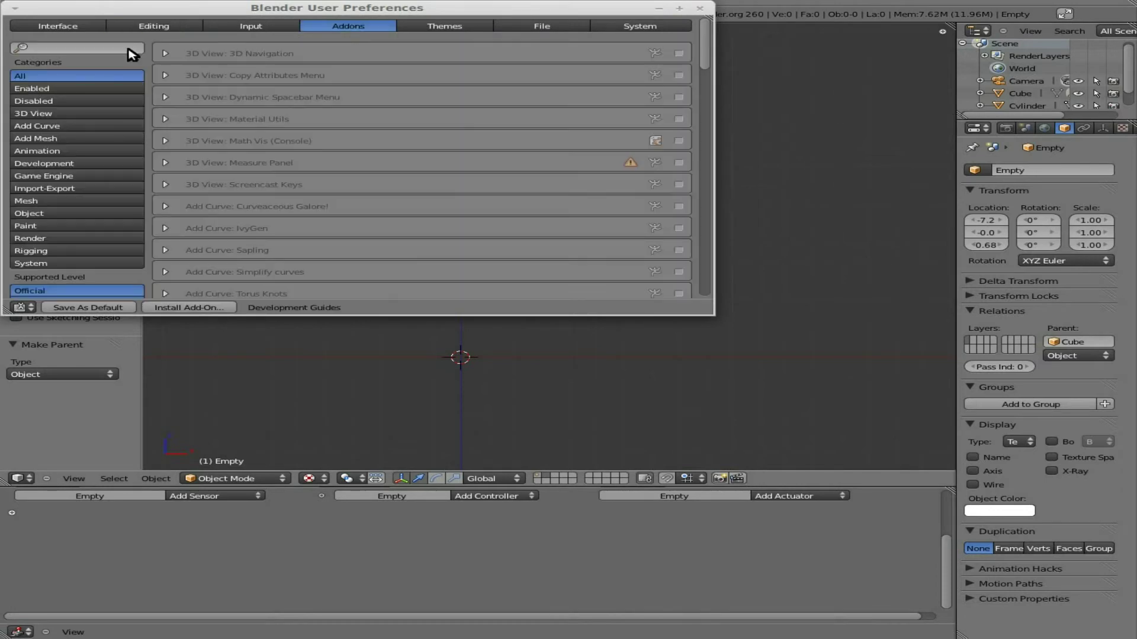
click(67, 48)
text(plane)
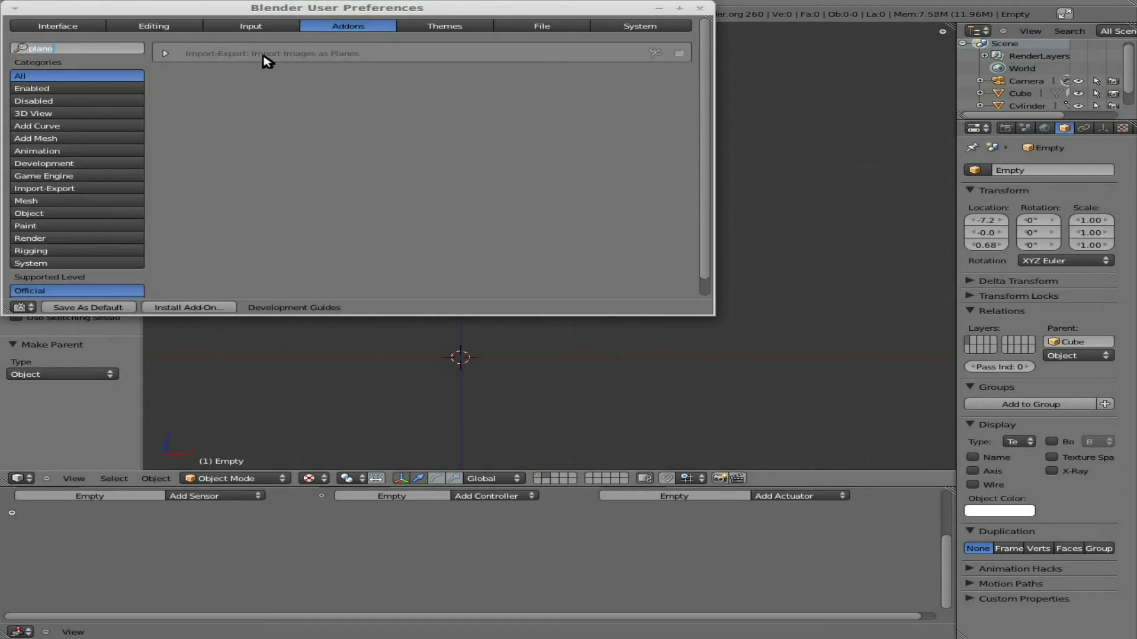
key(Return)
click(678, 54)
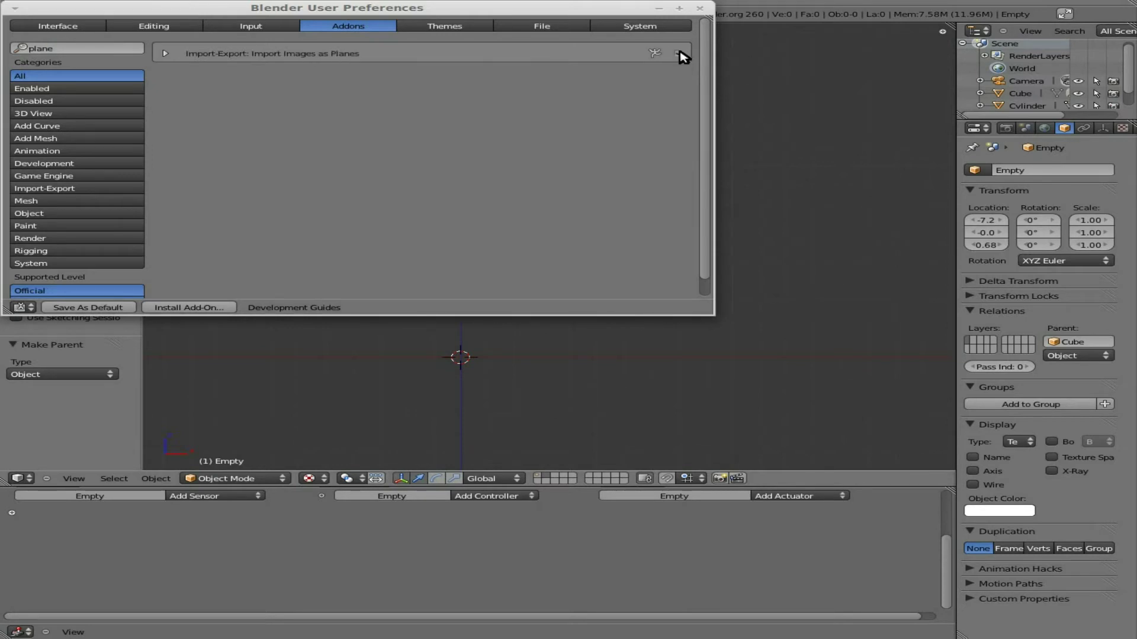
click(702, 9)
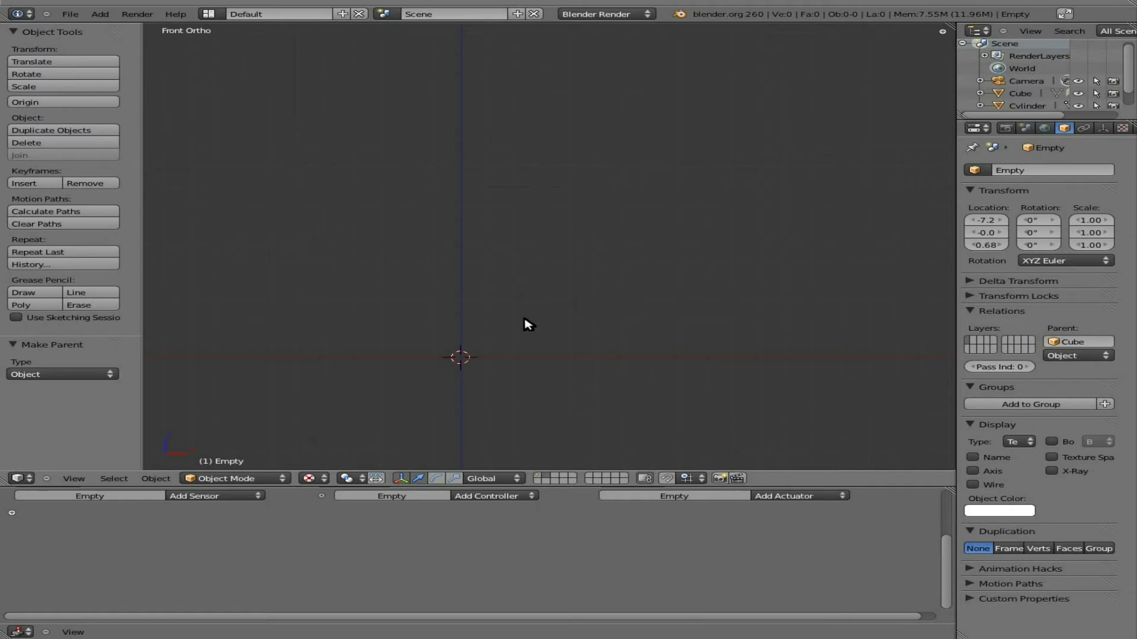
Launch Import Images as Planes and choose Tux1.png from the PissOffPenguins/images folder
key(space)
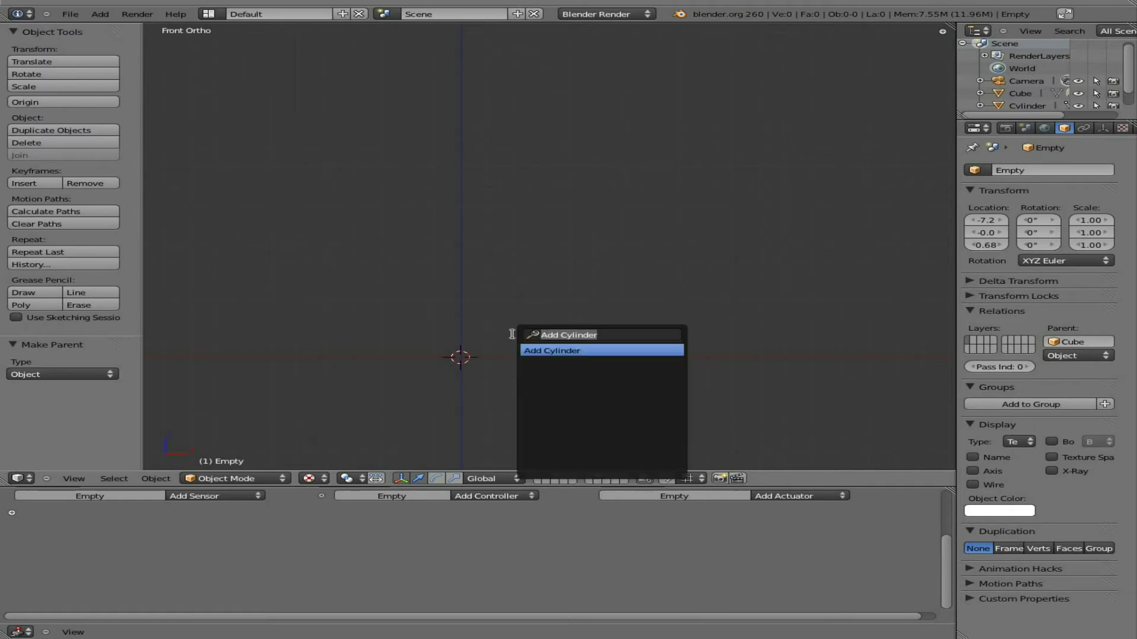
text(plane)
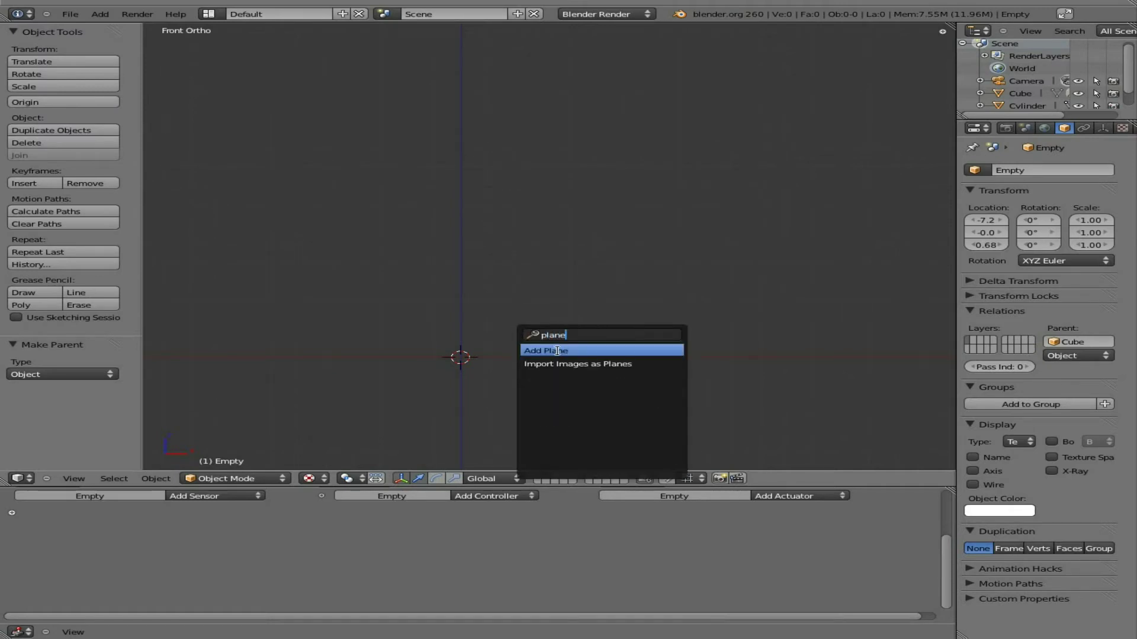
click(590, 365)
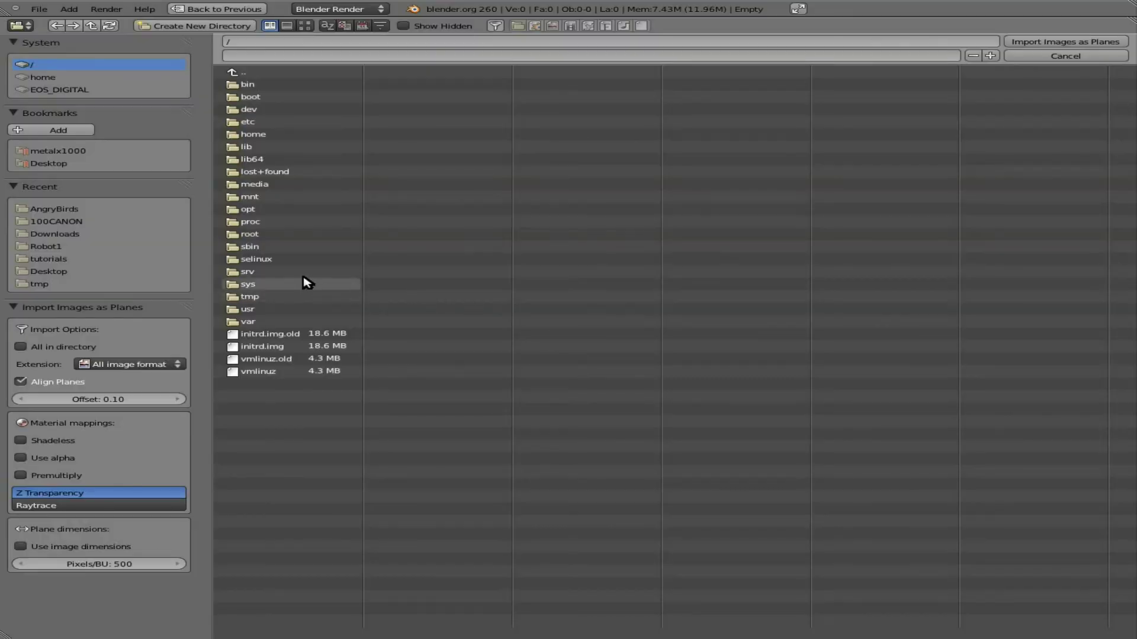
click(65, 210)
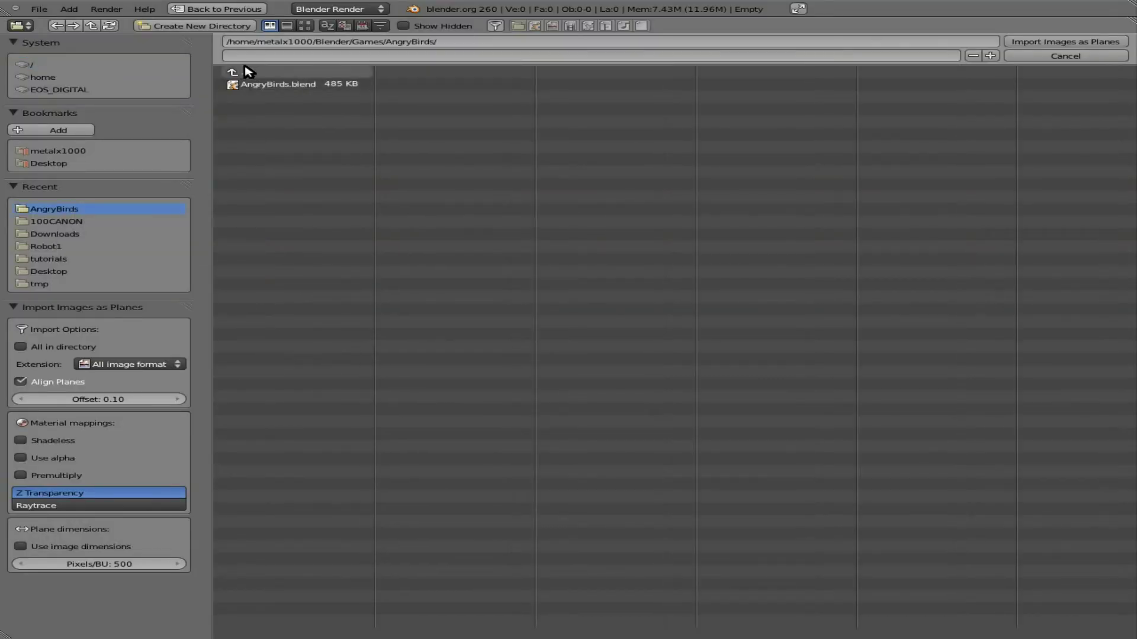
click(242, 72)
click(258, 99)
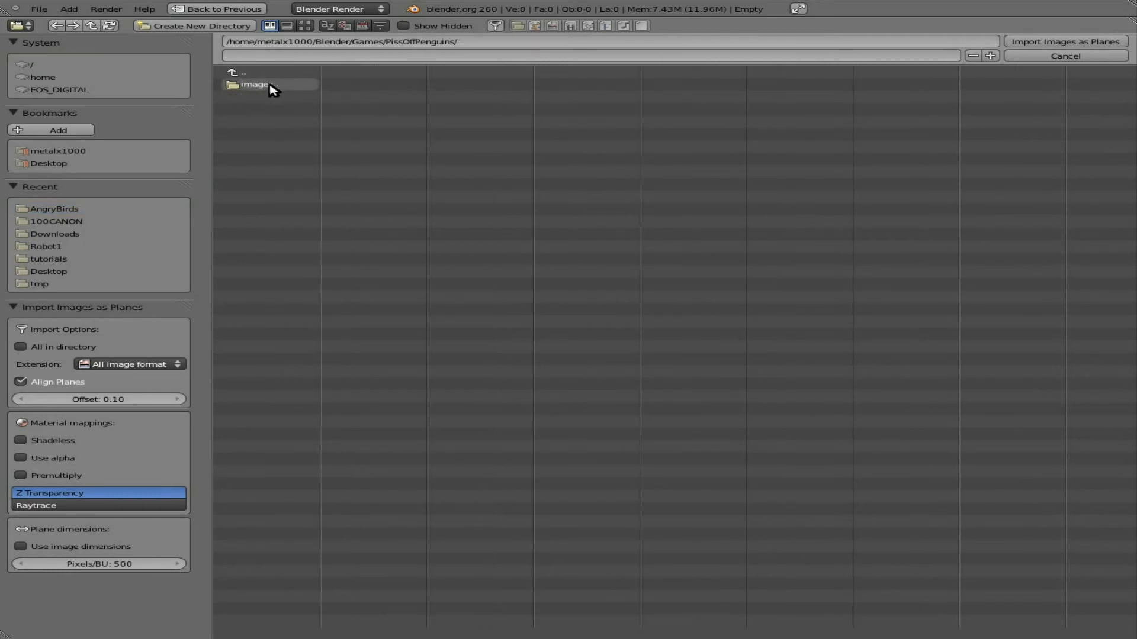
click(272, 86)
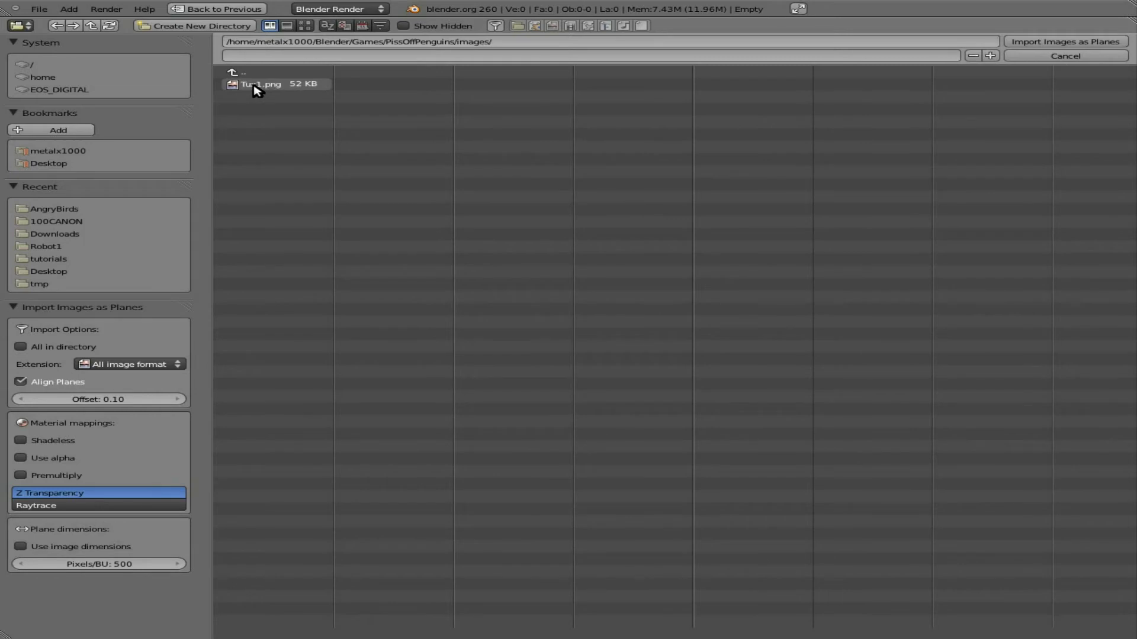
click(257, 87)
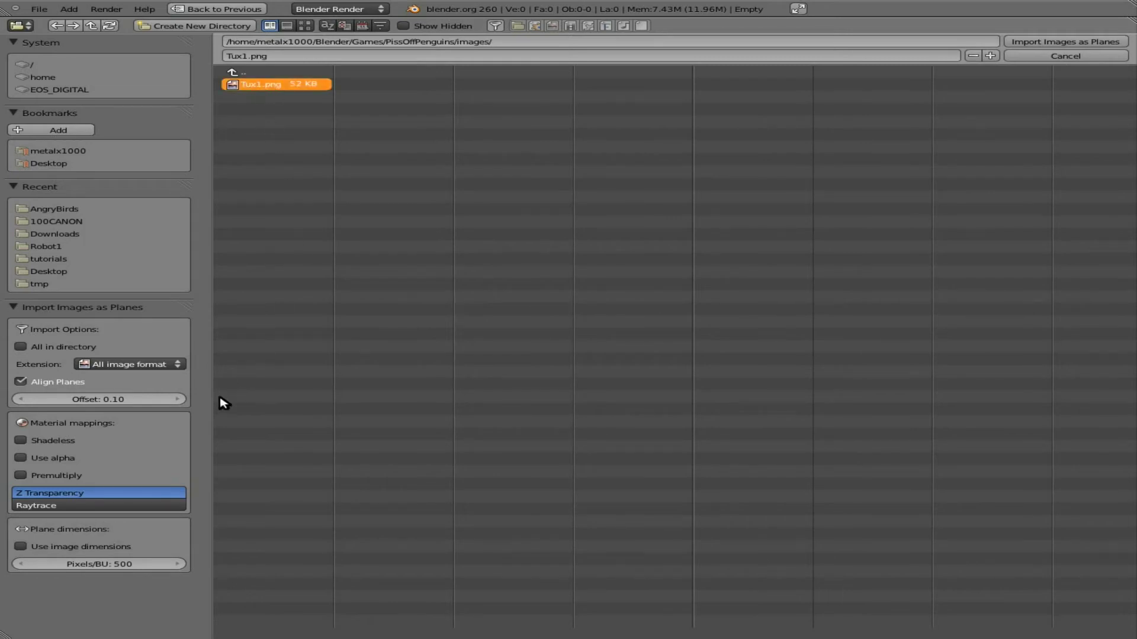
Enable Shadeless, Use alpha and Premultiply for the imported image plane
click(27, 441)
click(25, 459)
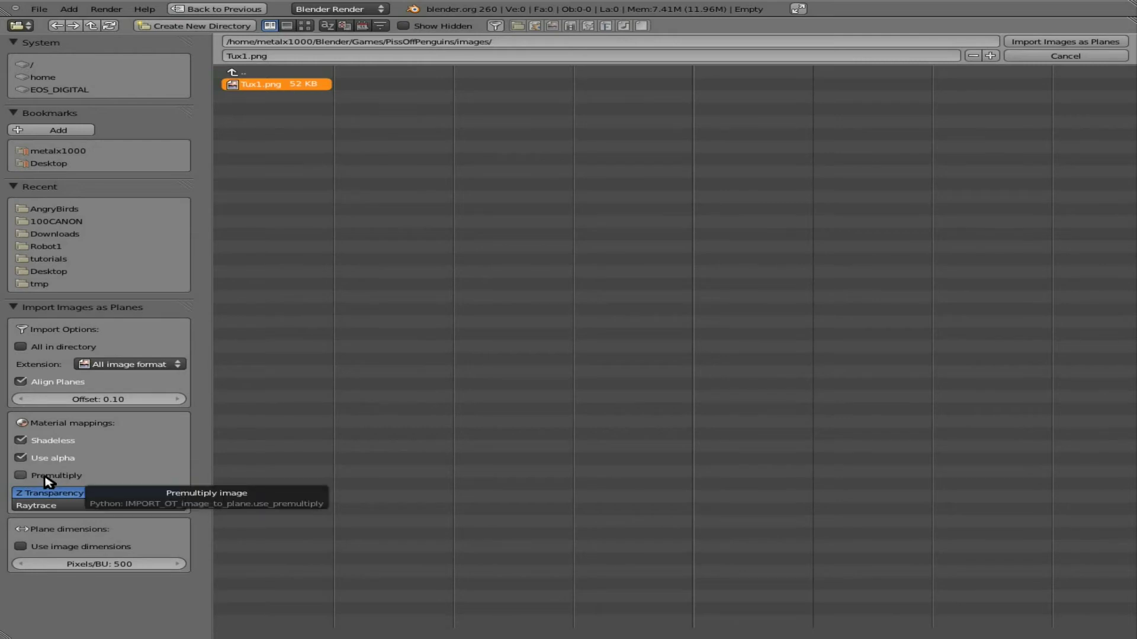
click(24, 476)
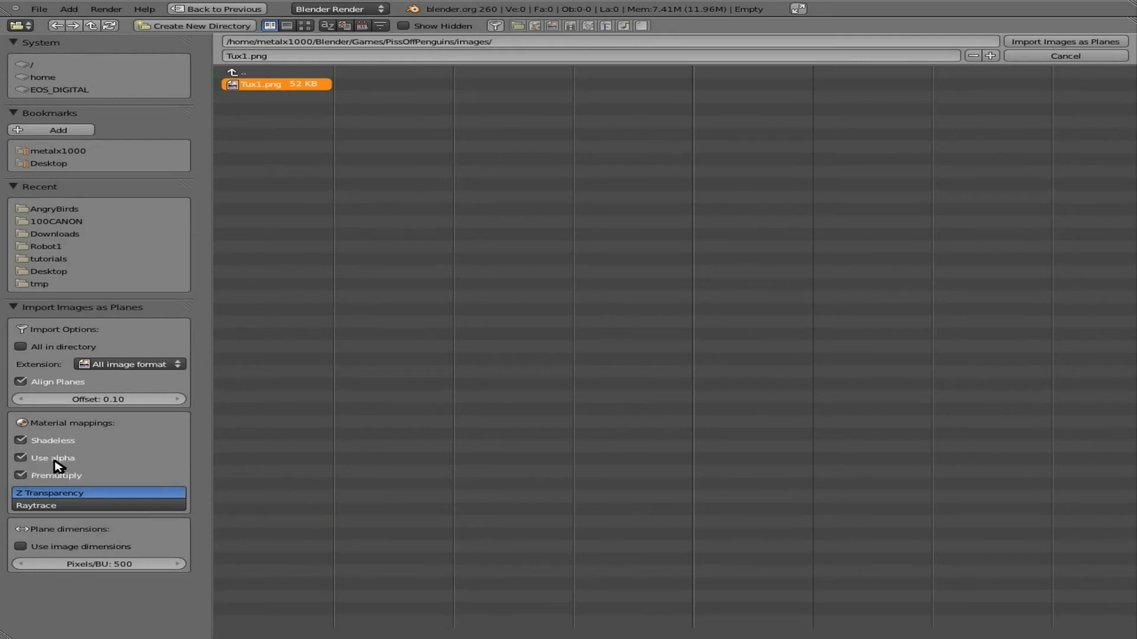
Import Tux1.png as a plane and enter Edit Mode in front view
click(1053, 45)
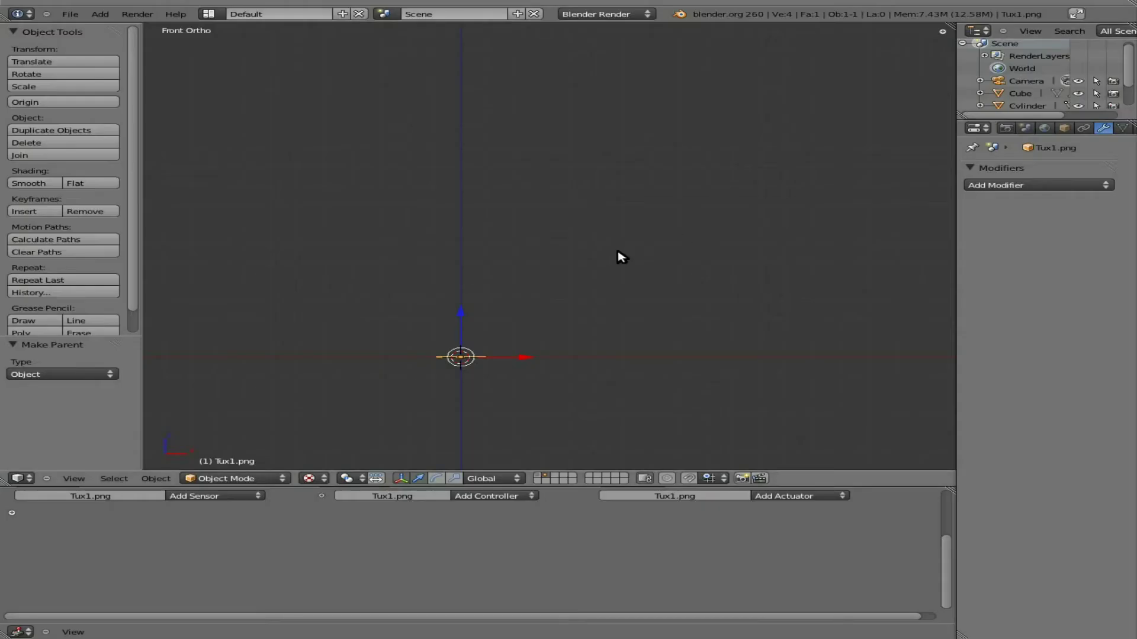
key(KP_7)
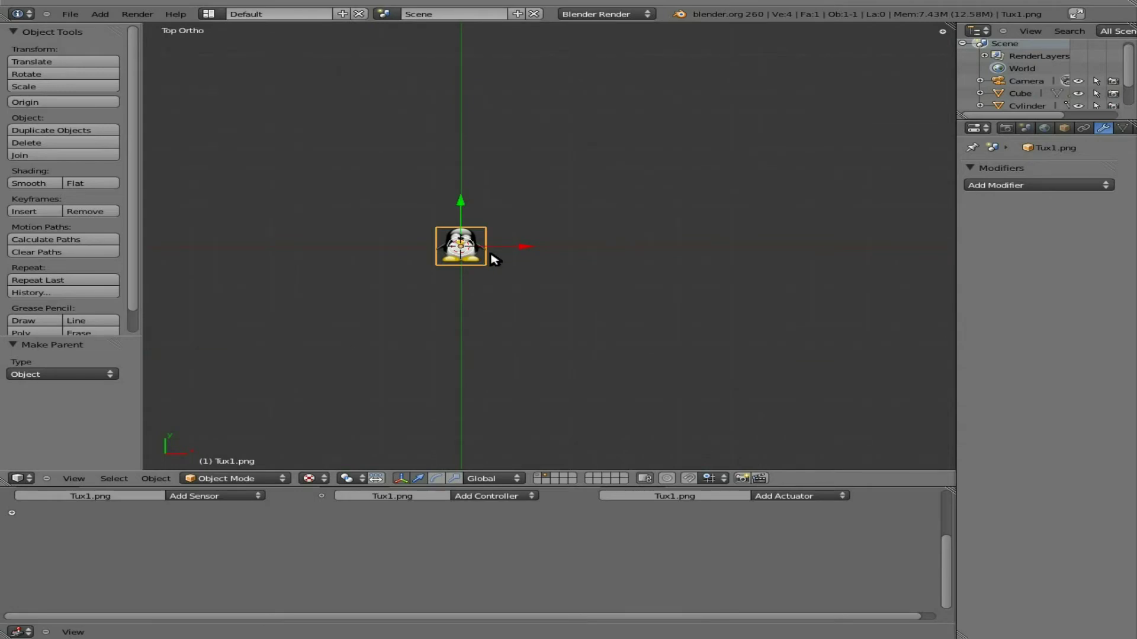
key(Tab)
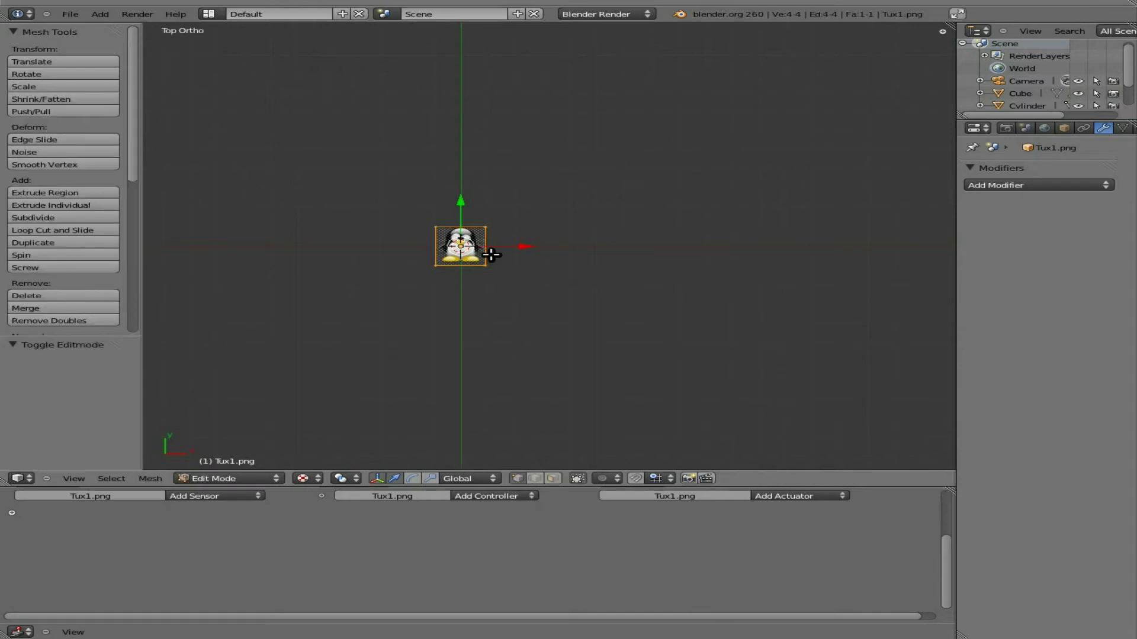
key(KP_1)
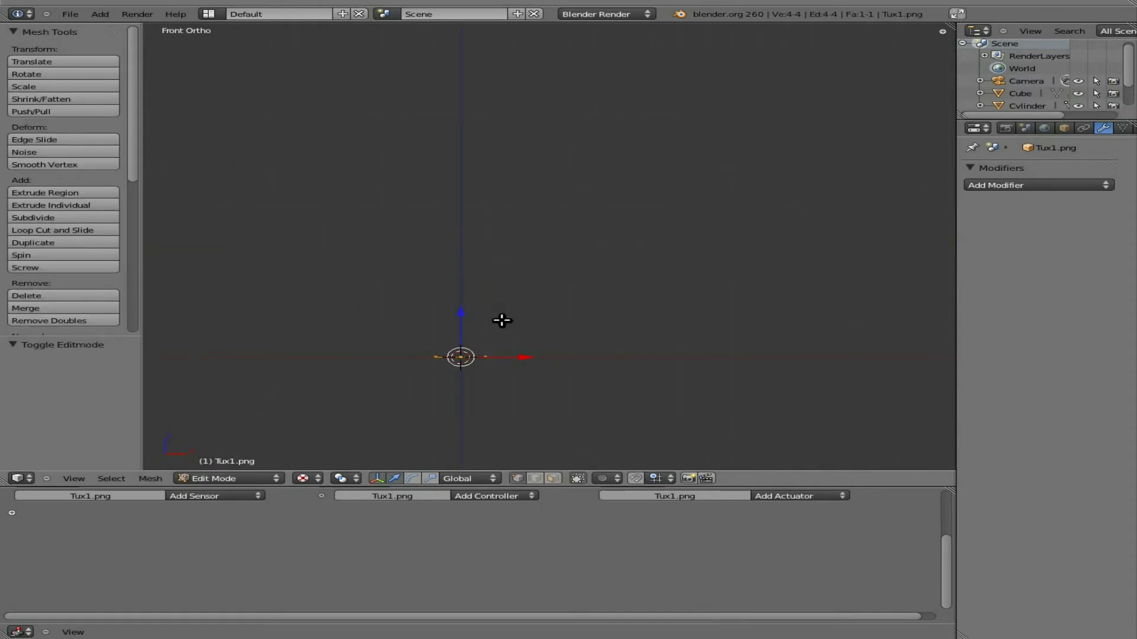
Extrude the plane's face into a box, then view it from directly above
key(e)
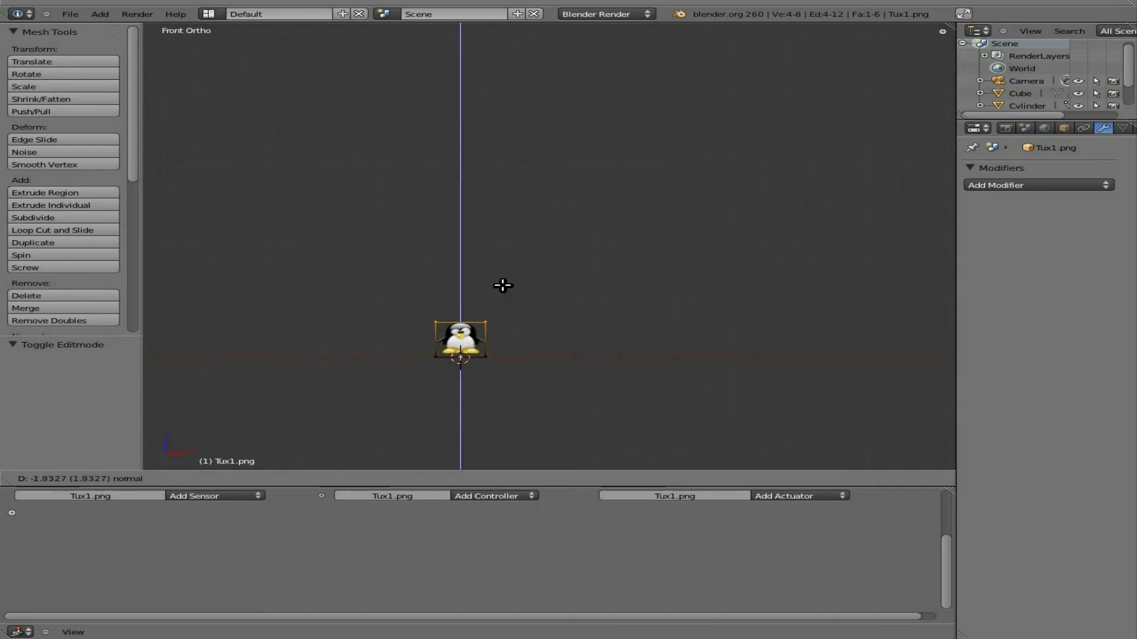
click(503, 286)
key(Tab)
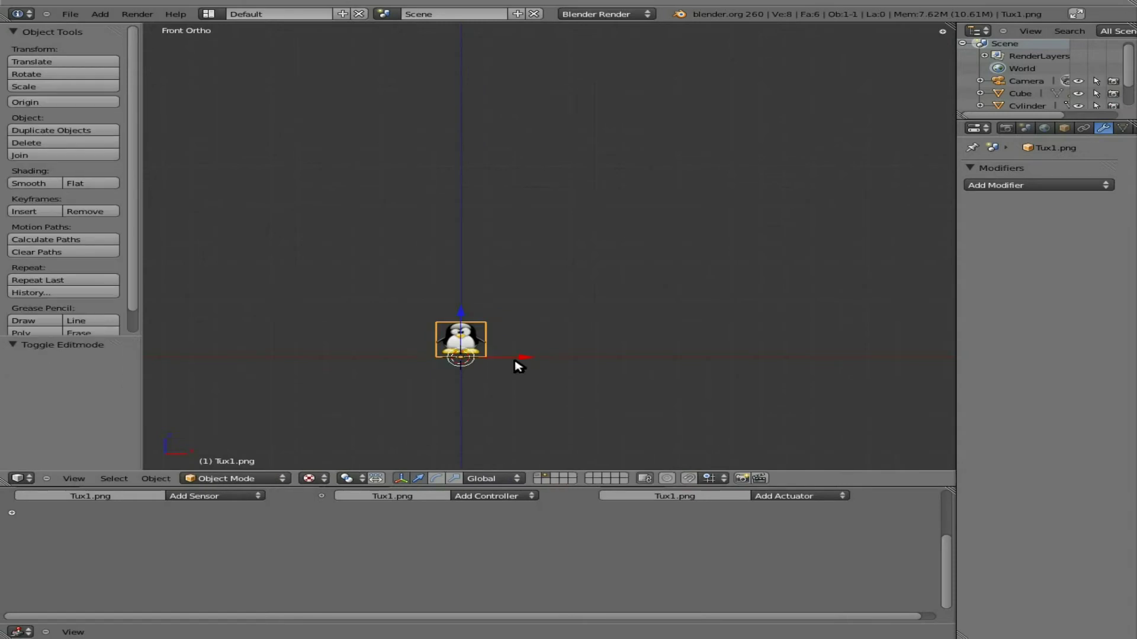
middle_drag(519, 366, 685, 373)
key(KP_1)
middle_drag(416, 296, 393, 360)
key(KP_7)
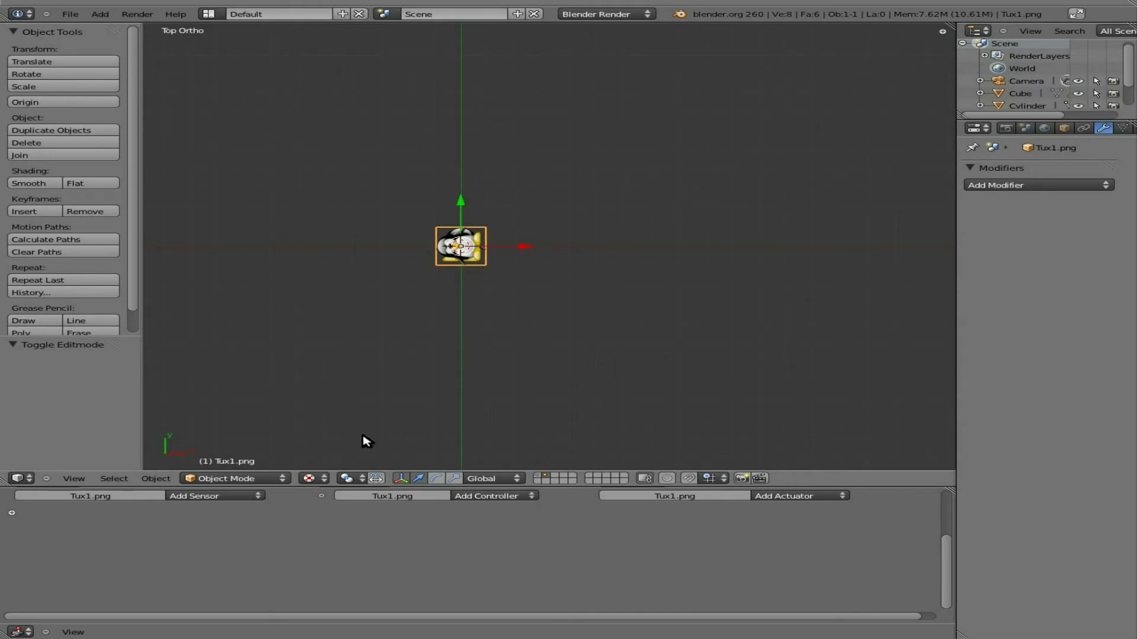
Turn the lower area into the UV/Image Editor and box-select the box's faces in face mode
click(22, 631)
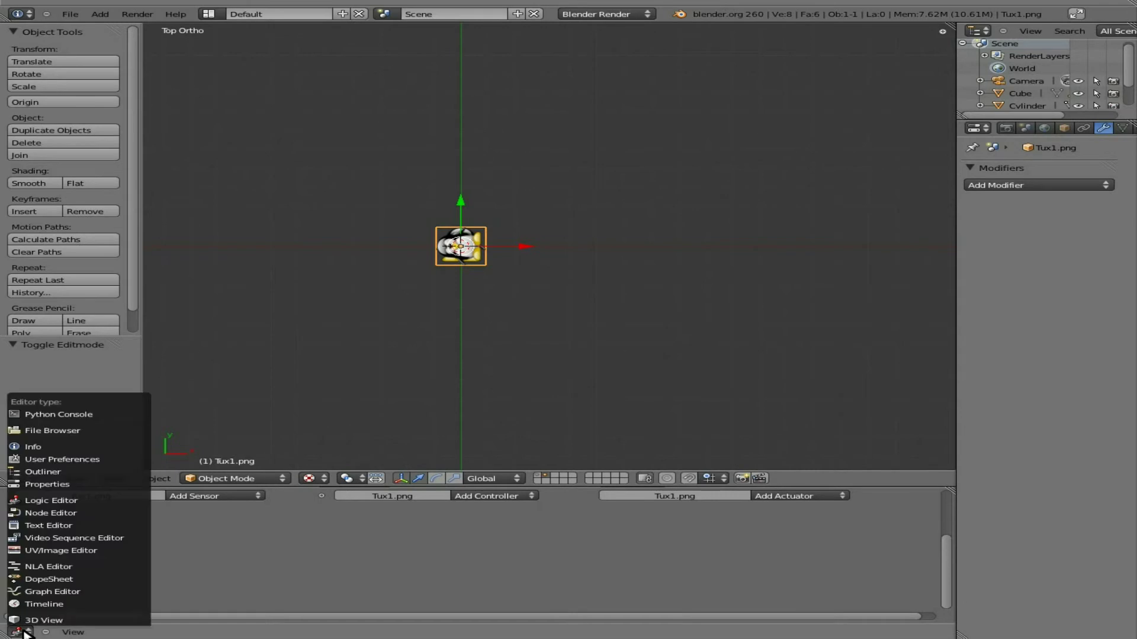
click(60, 550)
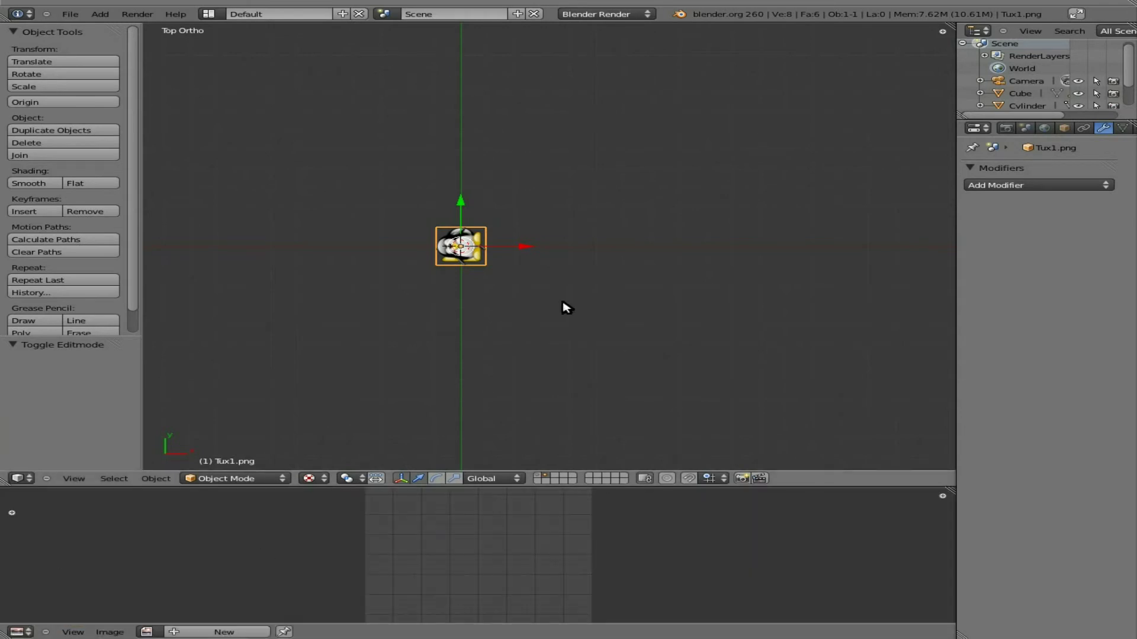
key(Tab)
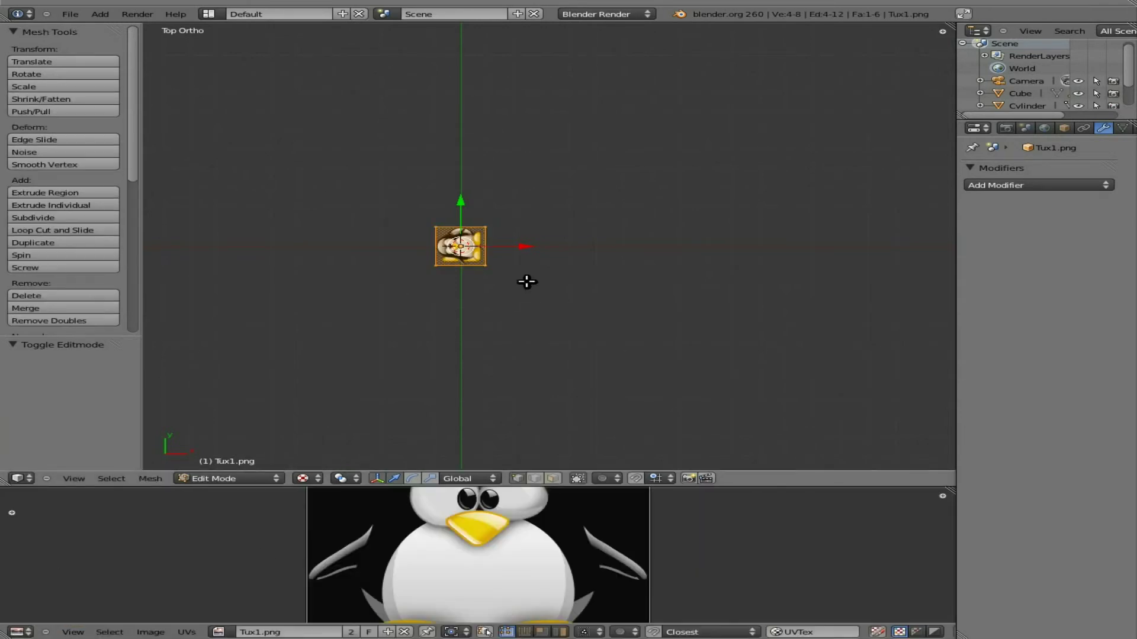
scroll(513, 520, down, 2)
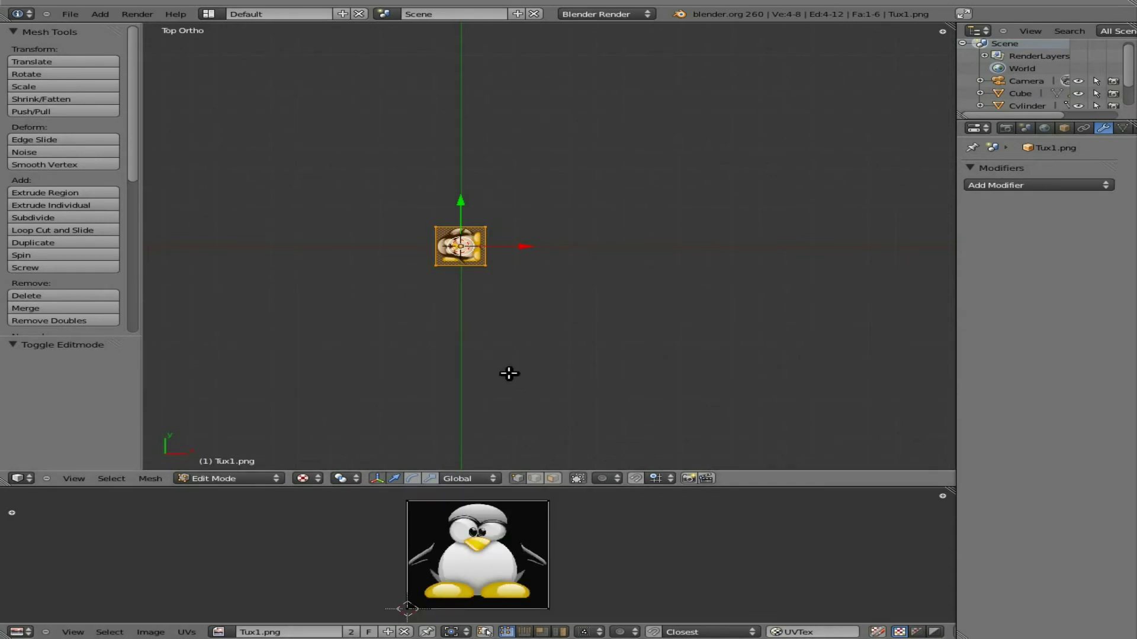
key(o)
key(ctrl+Tab)
click(496, 330)
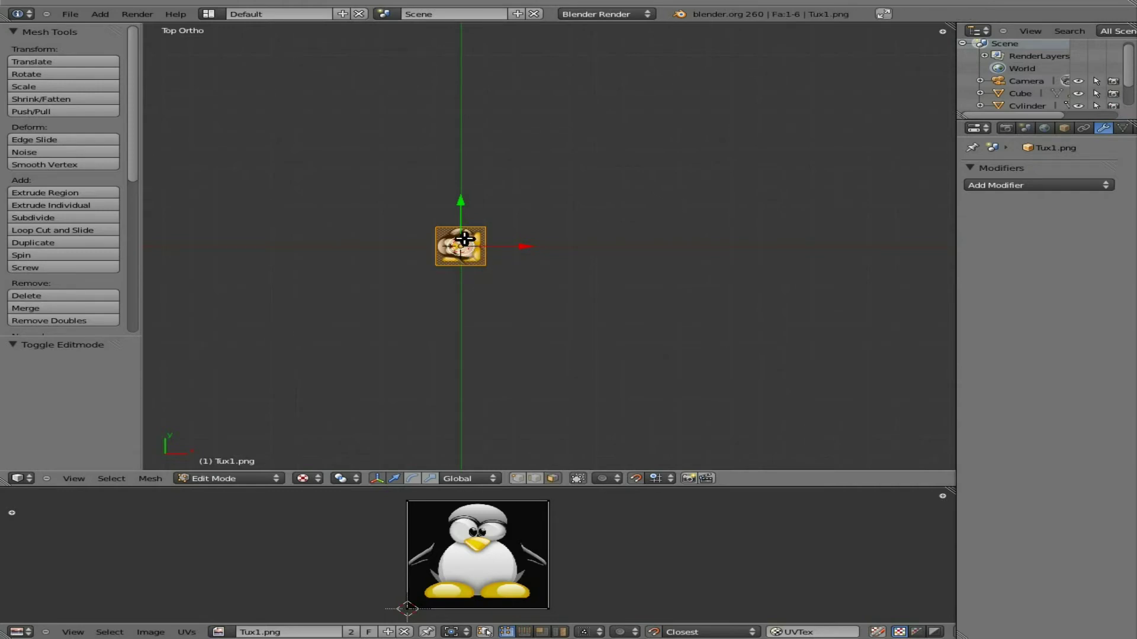
middle_drag(393, 261, 586, 202)
middle_drag(556, 330, 486, 343)
key(alt+z)
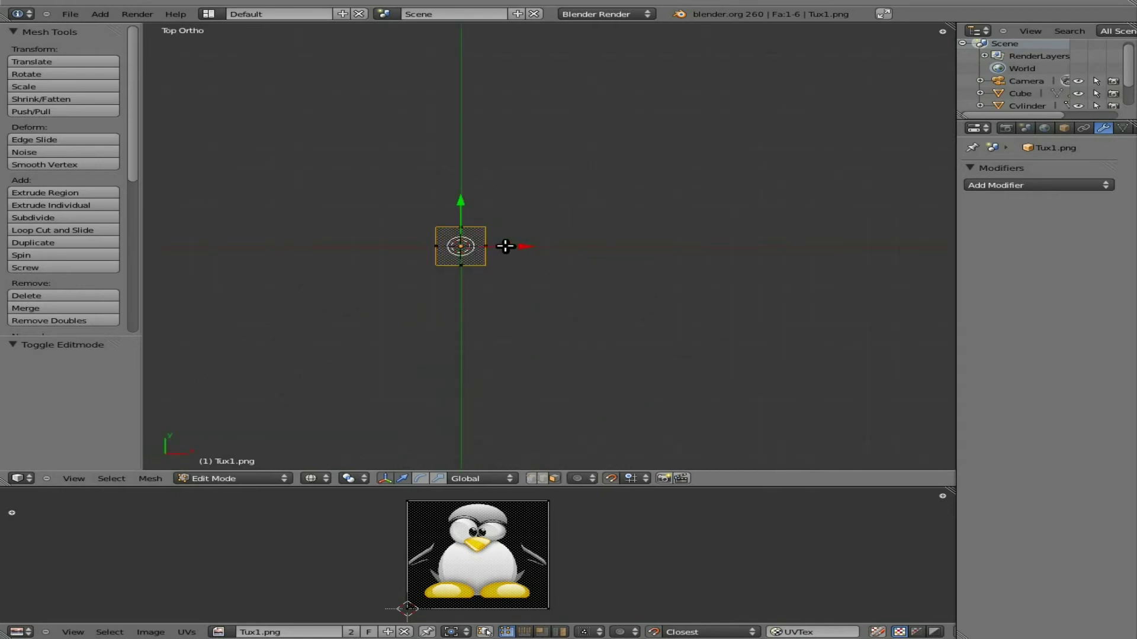
key(a)
key(b)
drag(411, 211, 513, 255)
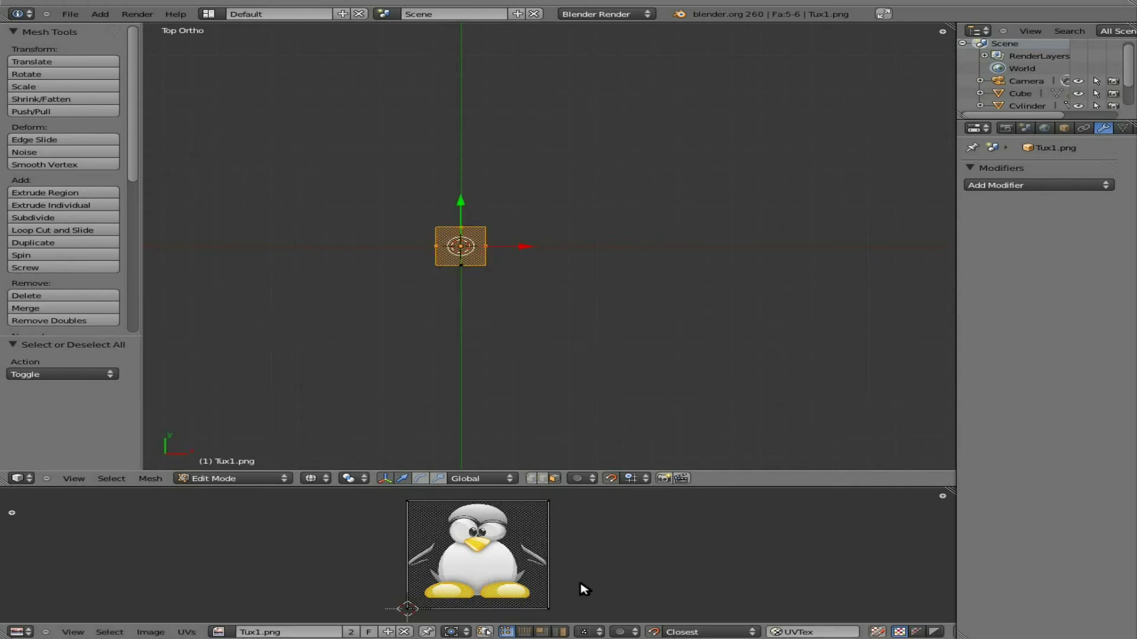
Scale the UVs to 0.2, move them to the image's top-left corner, then scale by 0.8
key(a)
key(s)
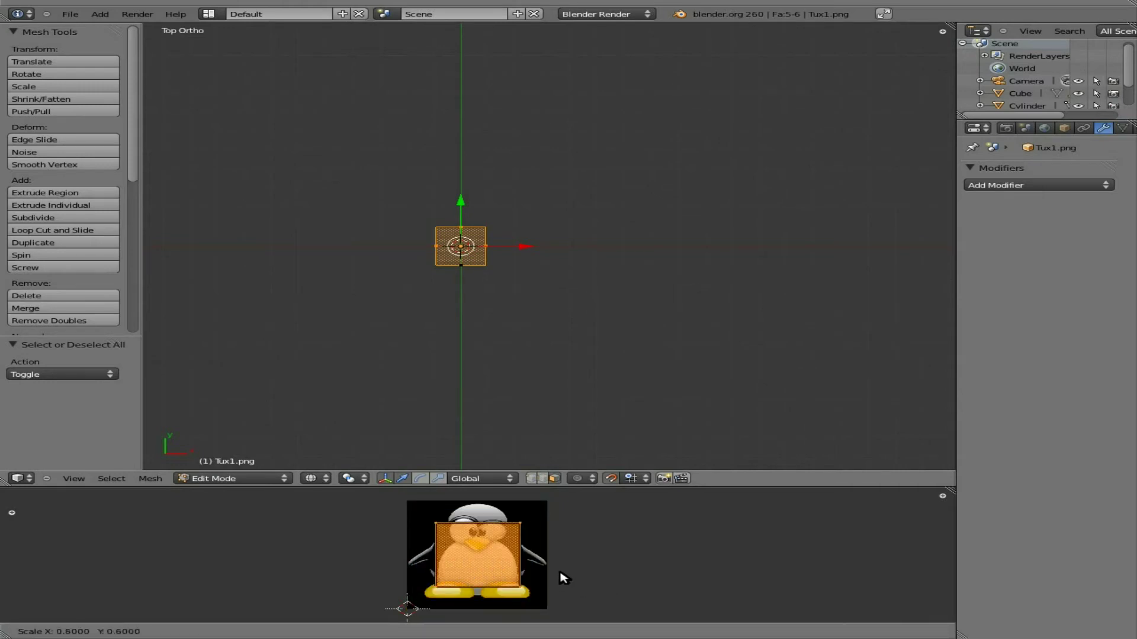
click(509, 561)
key(g)
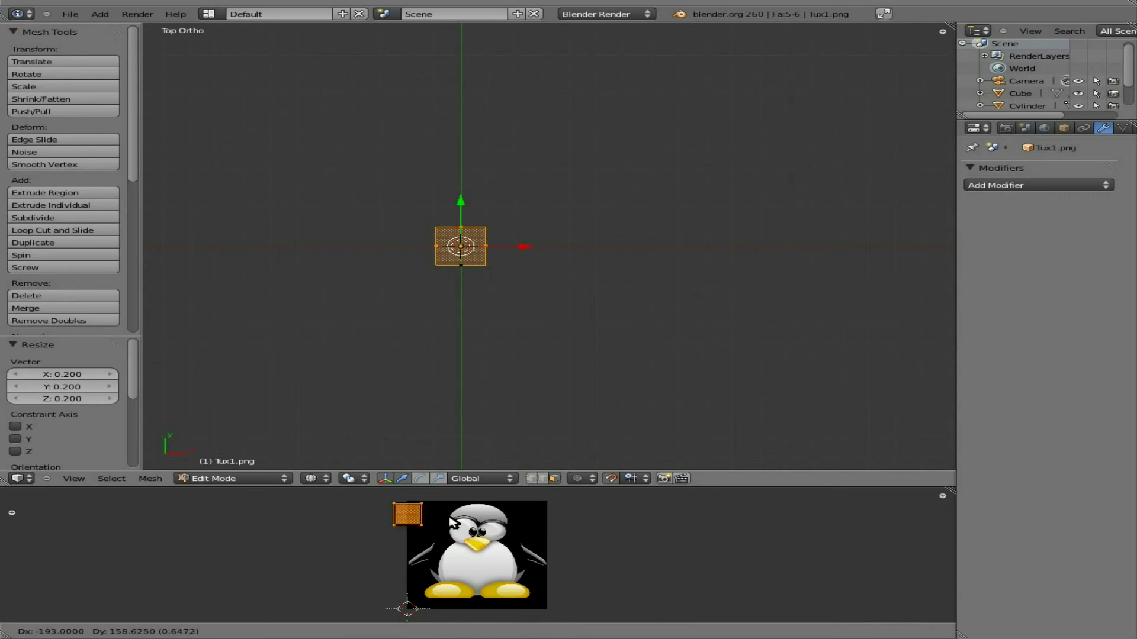
click(456, 521)
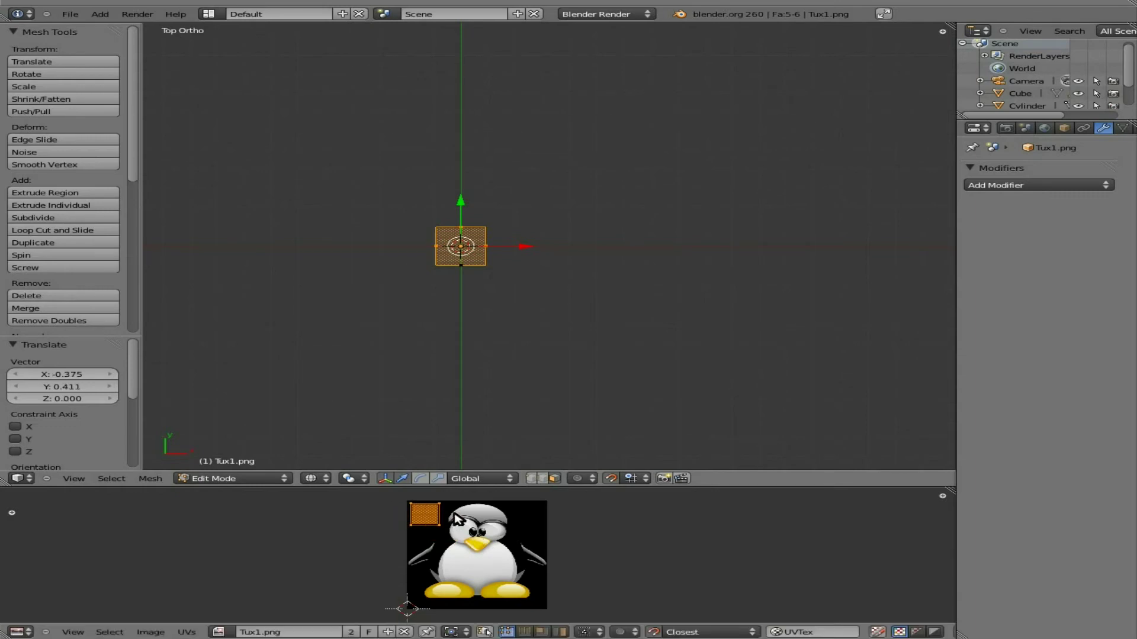
key(s)
click(528, 553)
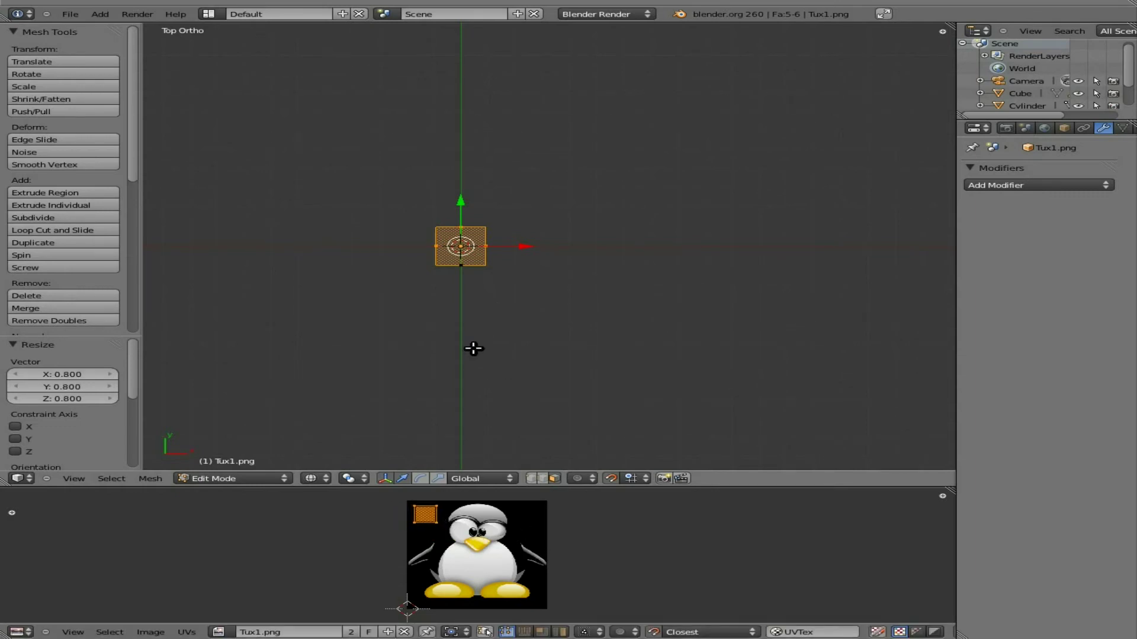
key(Tab)
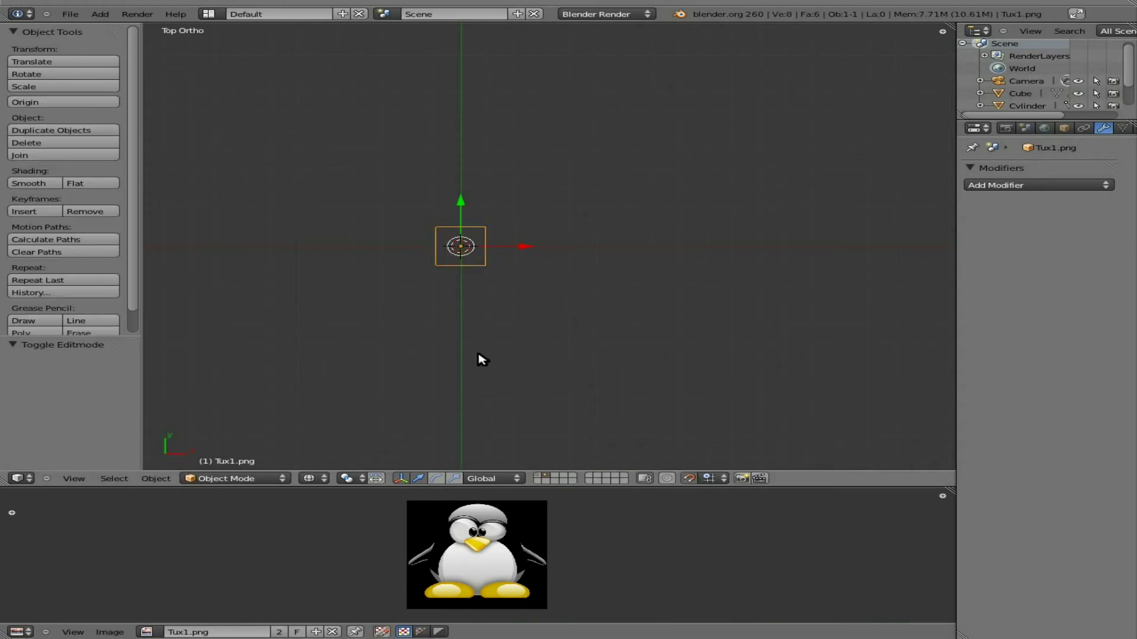
View the box from the front with Textured viewport shading to show the penguin image
key(KP_1)
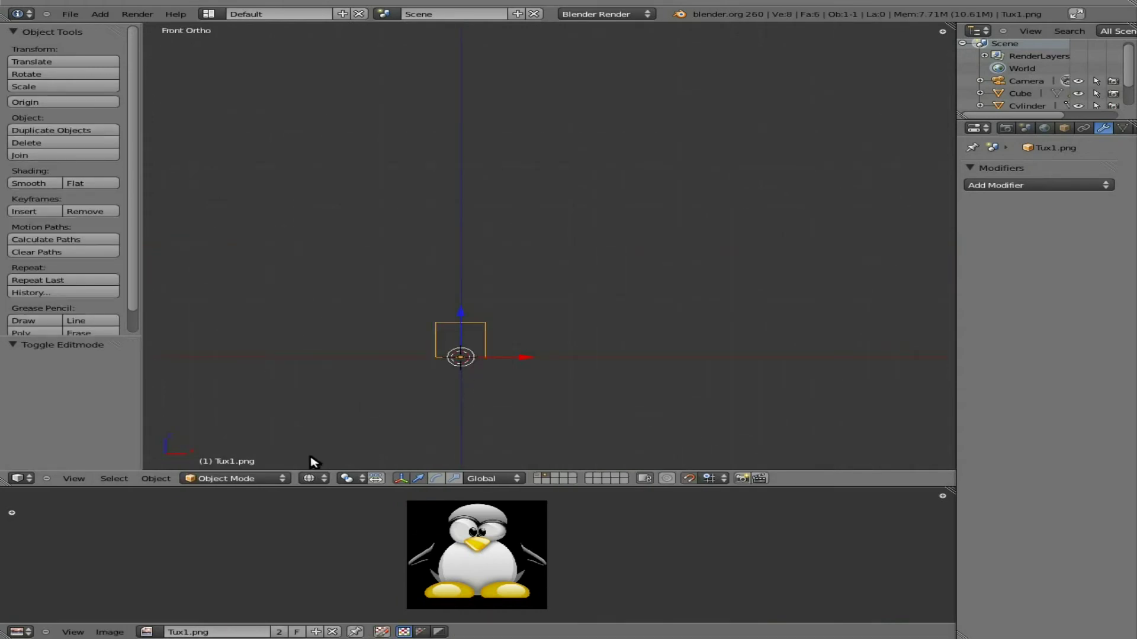
click(349, 479)
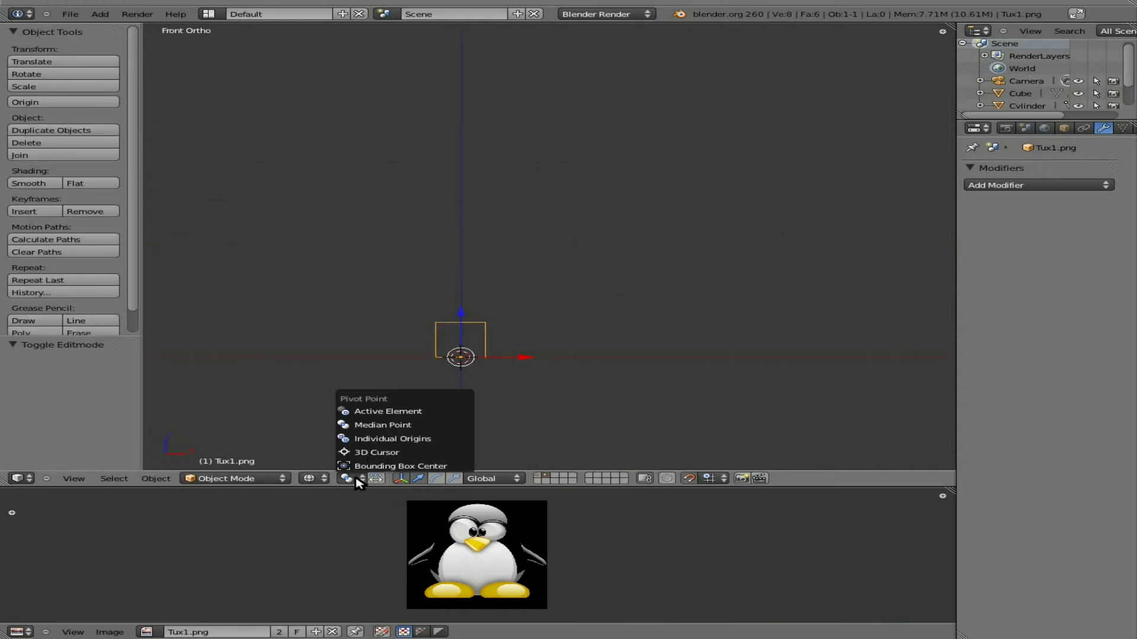
click(313, 478)
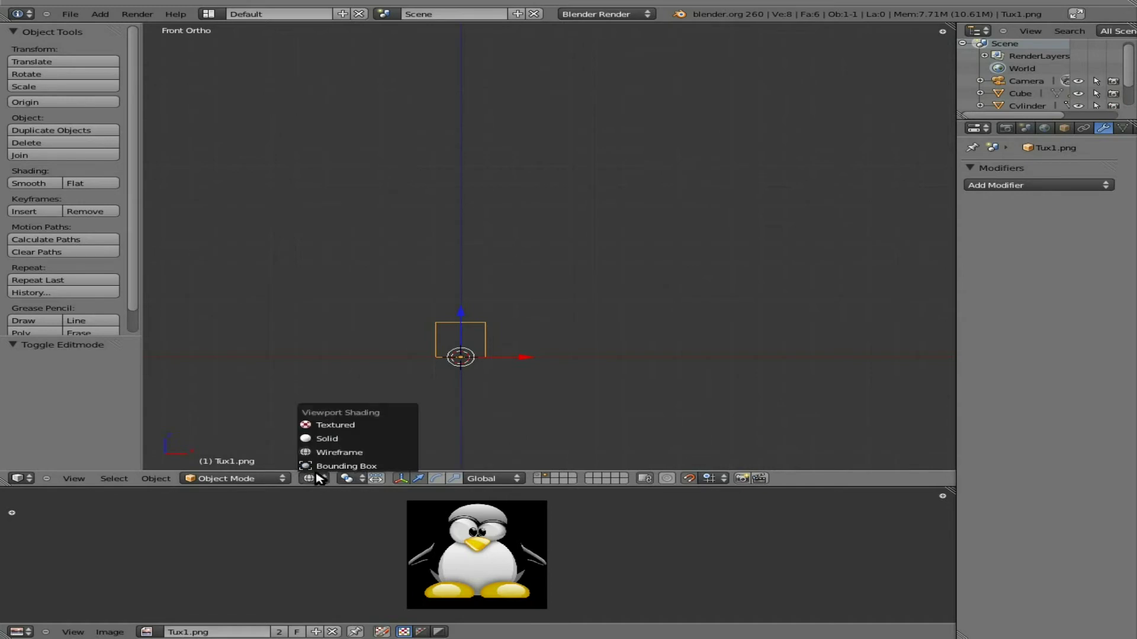
click(331, 426)
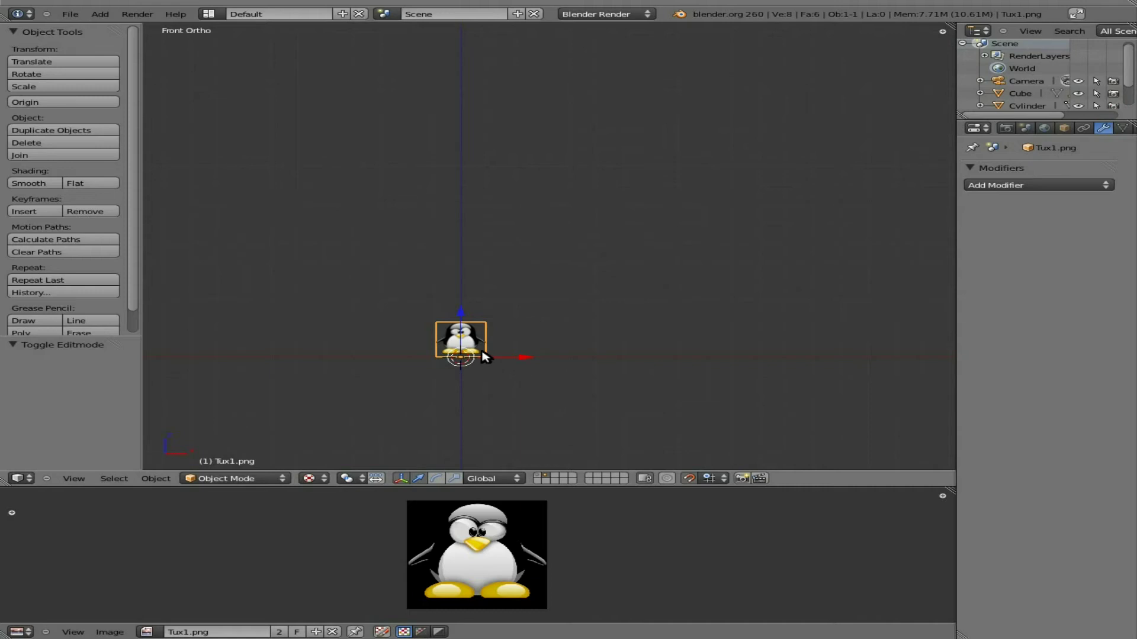
Select the whole Tux box mesh in Edit Mode and move it down 1 unit along Z
key(Tab)
key(Tab)
key(a)
key(a)
key(Tab)
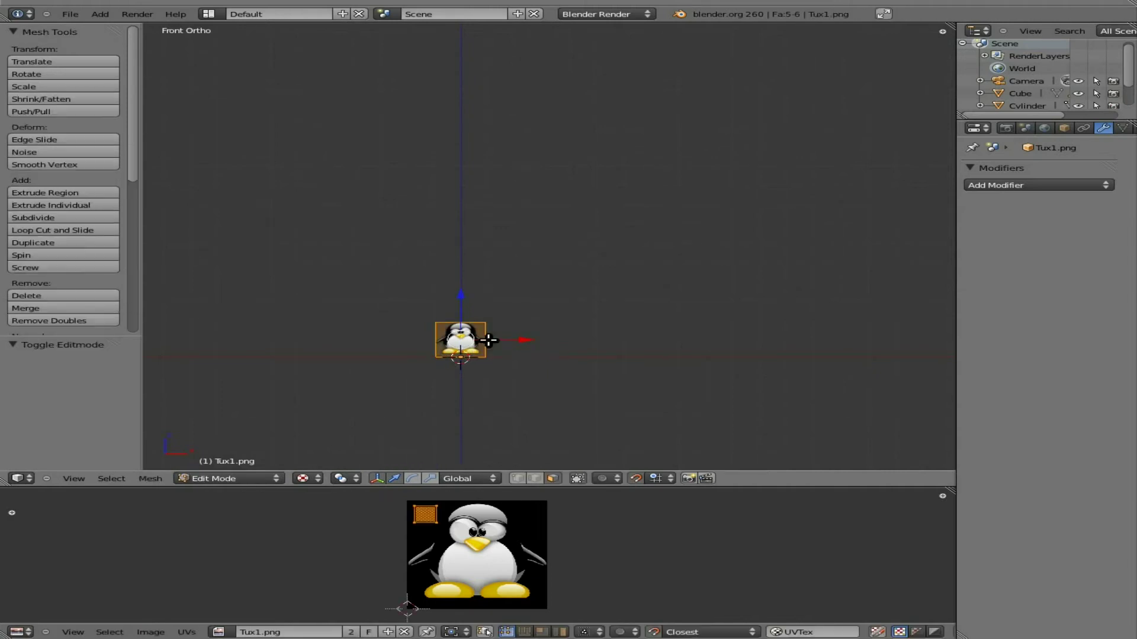
key(a)
key(a)
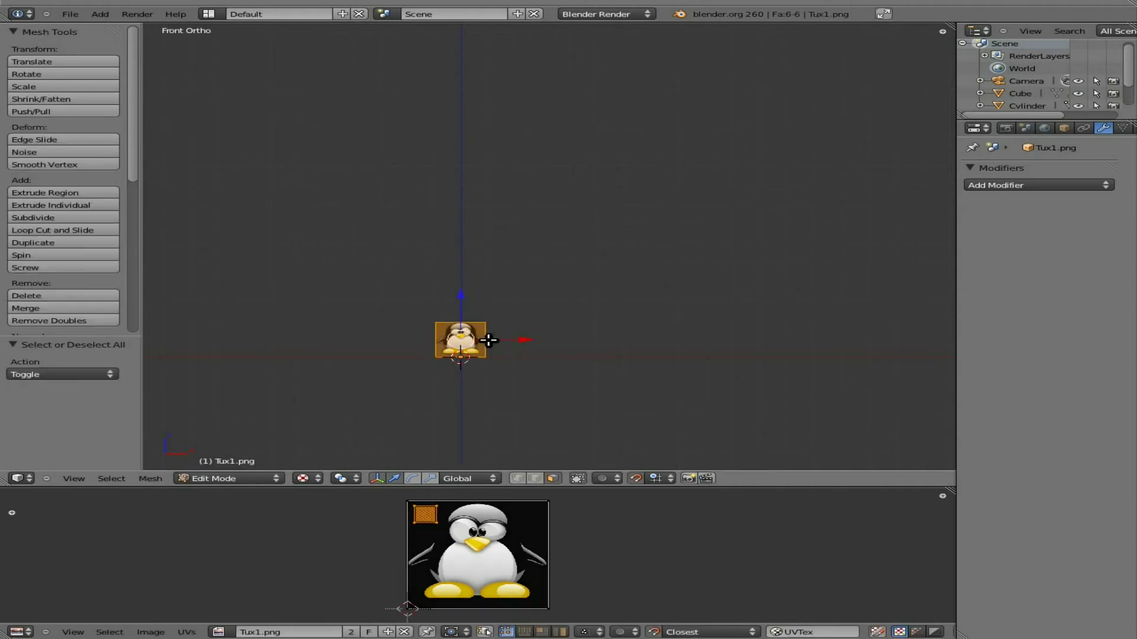
key(g)
key(z)
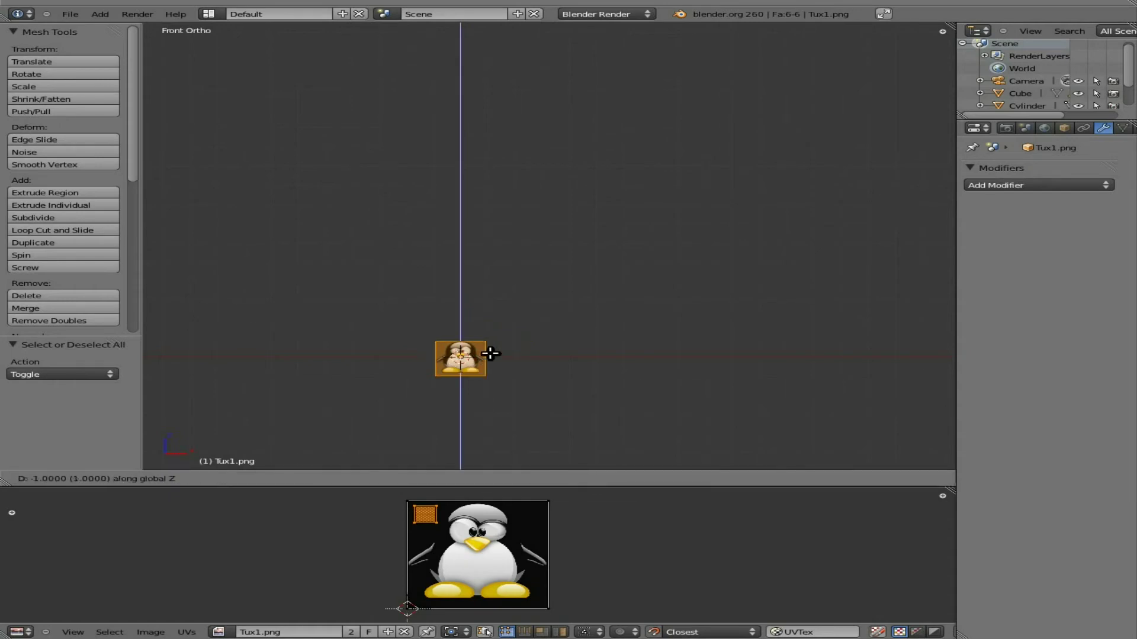
click(490, 356)
scroll(477, 381, up, 2)
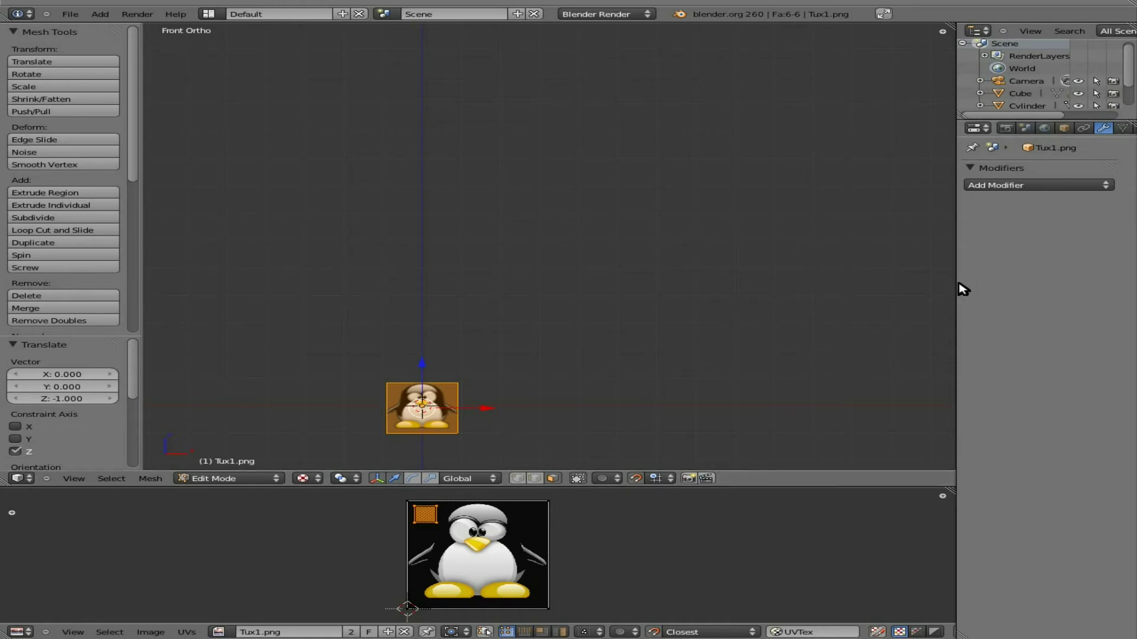
Switch the render engine to Blender Game and show Tux1.png's physics settings
drag(958, 284, 718, 284)
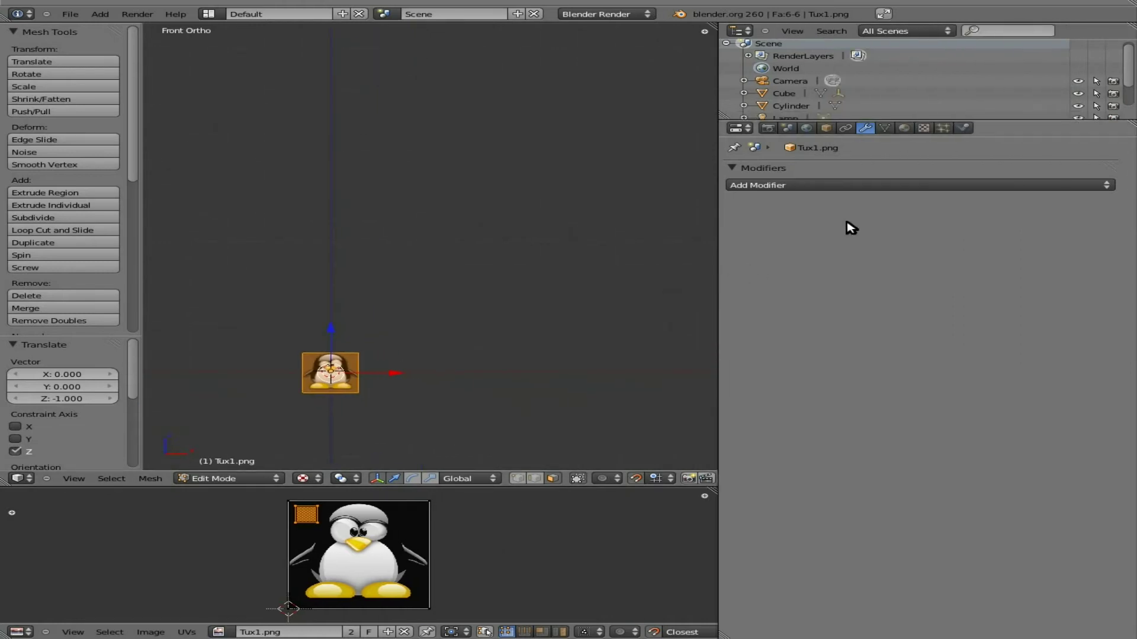
click(963, 128)
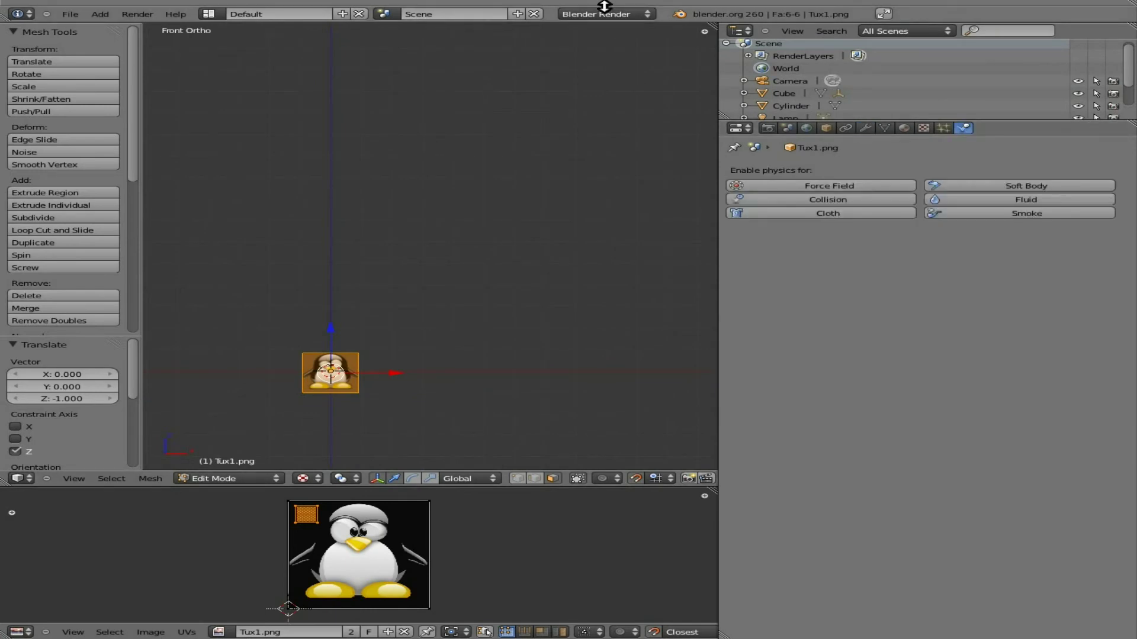
click(607, 14)
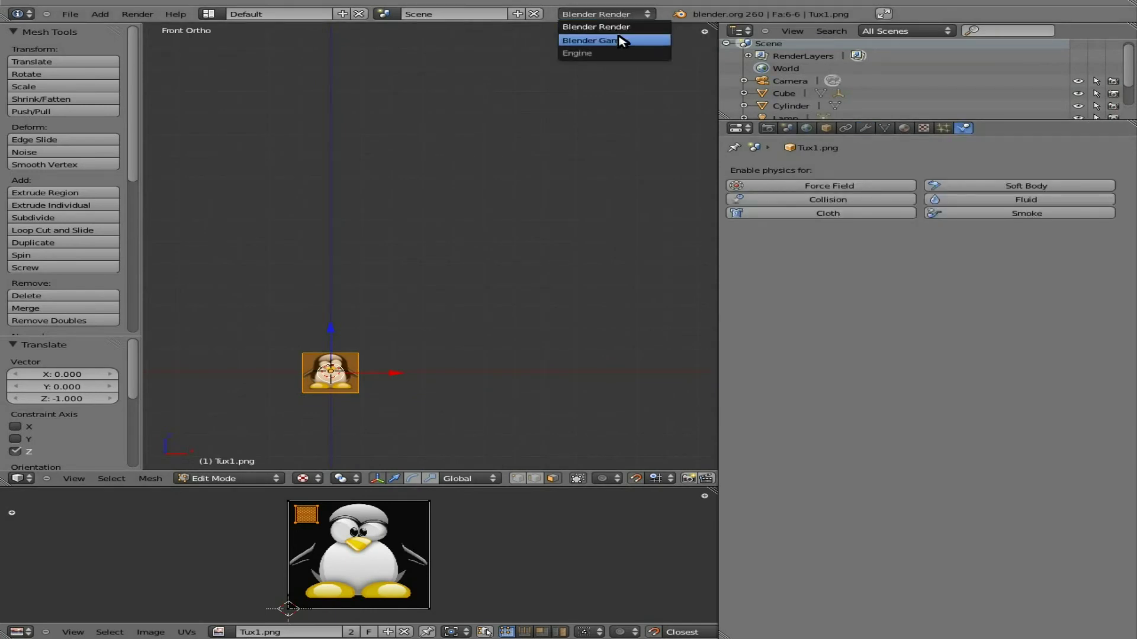
click(620, 40)
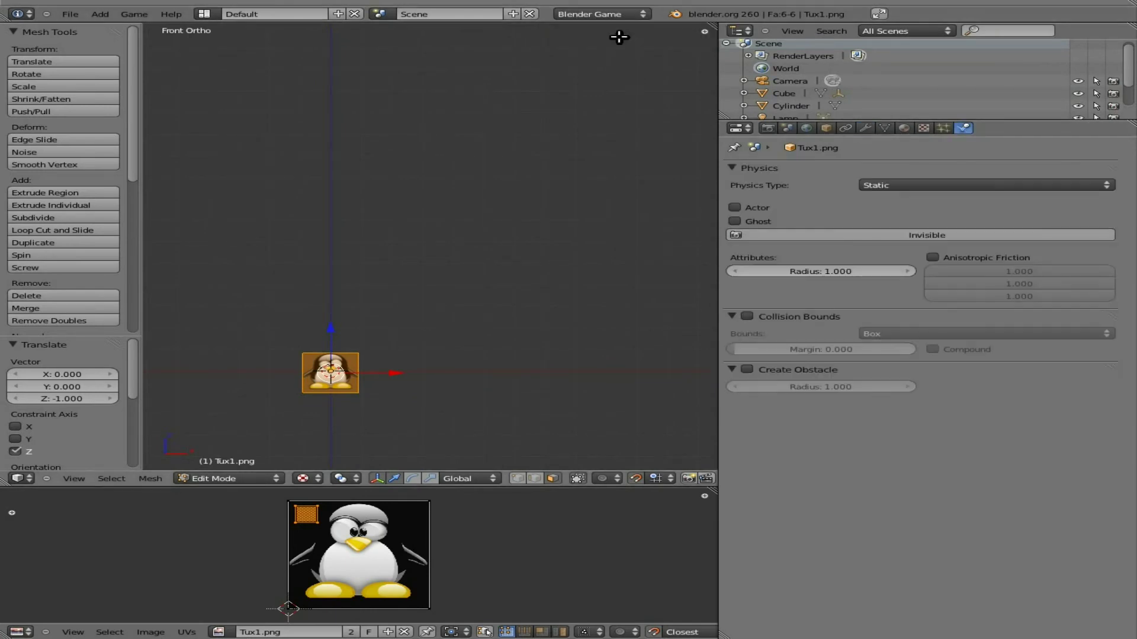
Make Tux1.png a Rigid Body with Box collision bounds
click(925, 189)
click(921, 185)
click(917, 185)
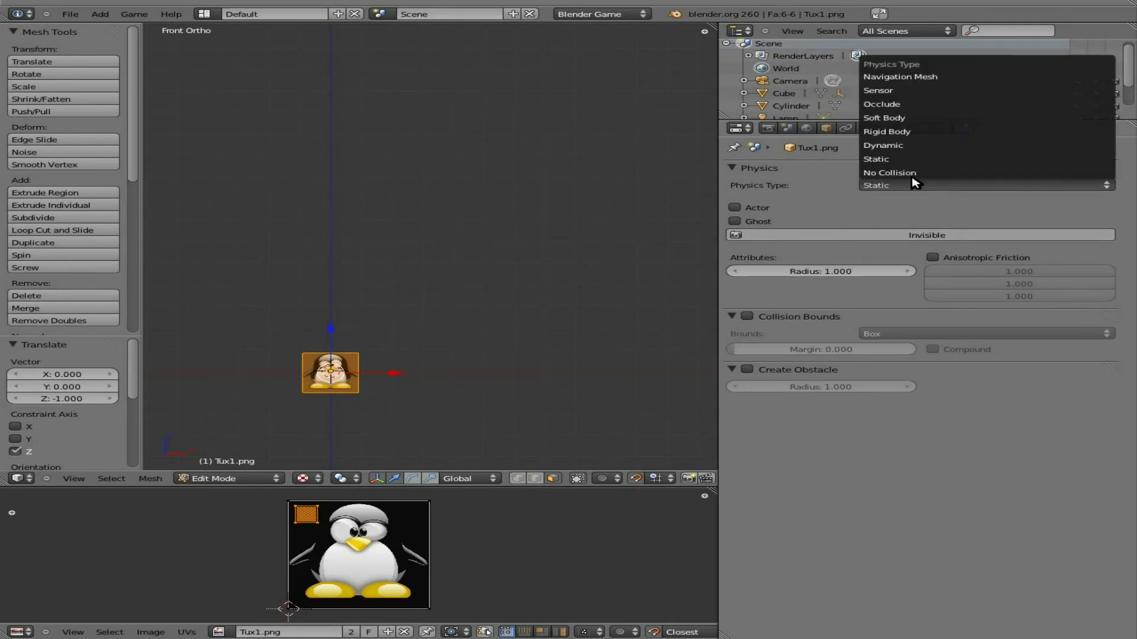
click(912, 132)
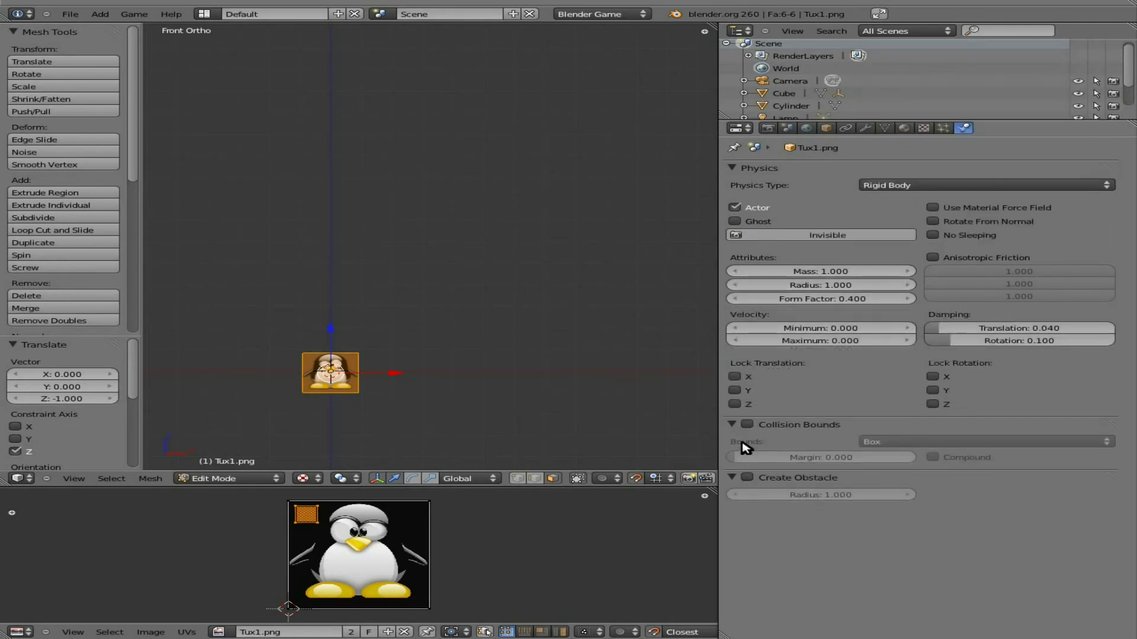
click(747, 424)
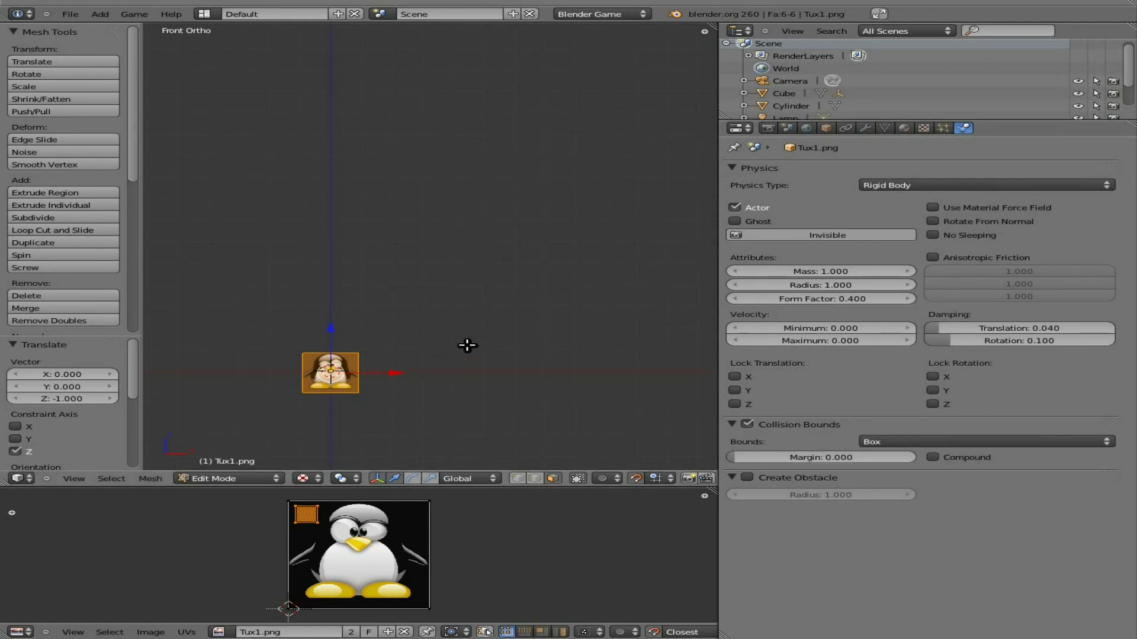
Return to Object Mode and test-run the game twice to watch Tux fall
key(Tab)
key(p)
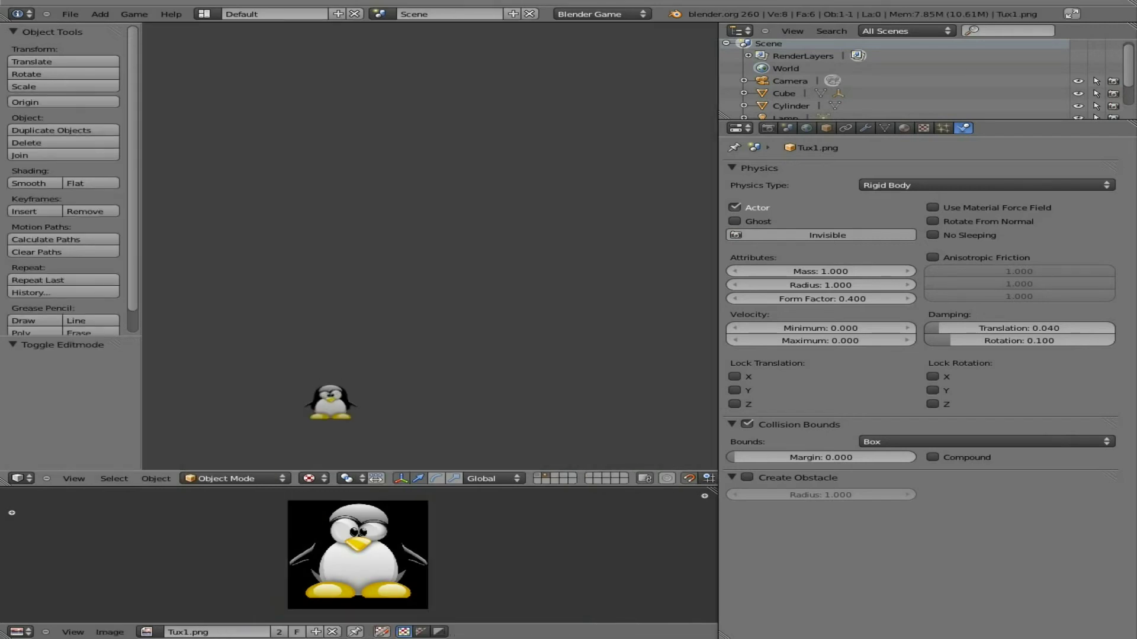
key(Escape)
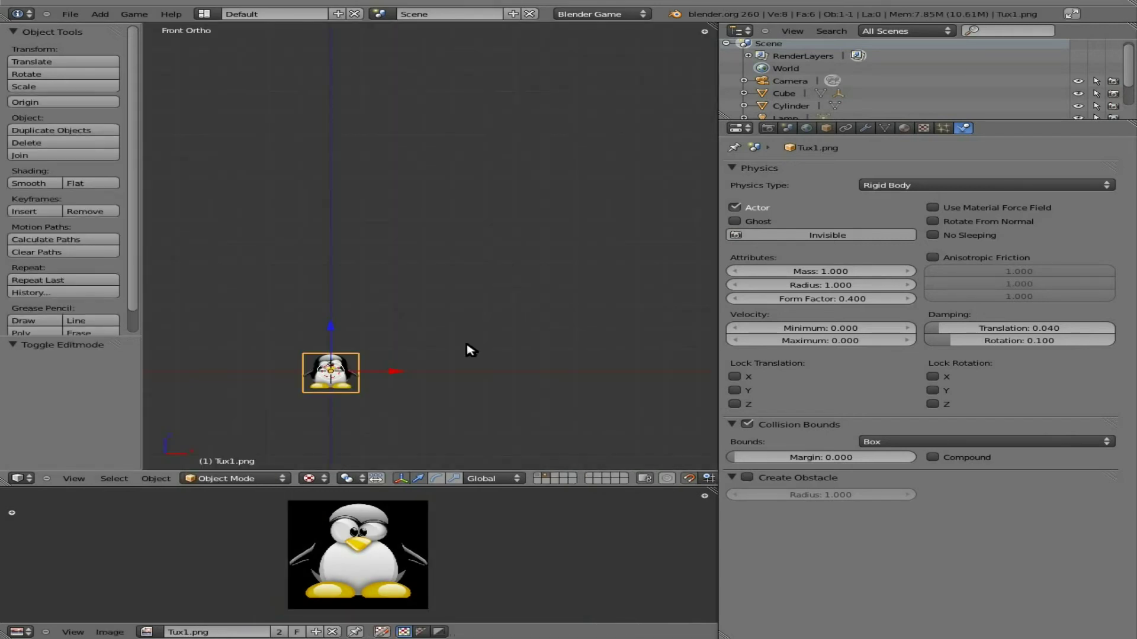
key(p)
key(Escape)
Show the camera-and-lamp layer and select the Empty at the cannon
click(540, 477)
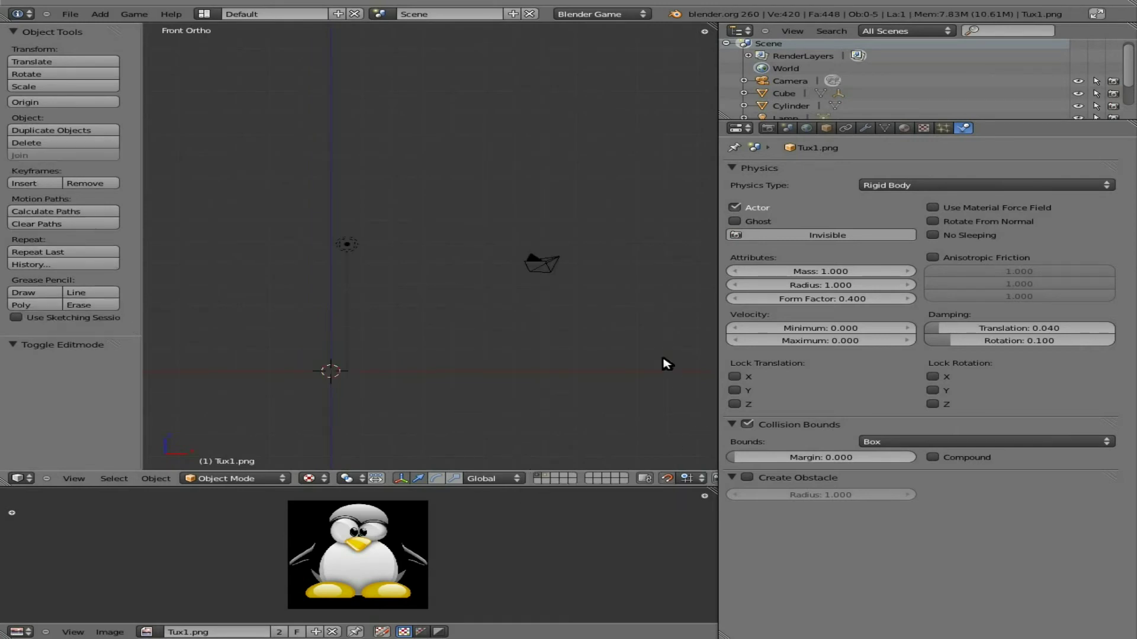
scroll(529, 402, up, 2)
scroll(529, 401, down, 3)
shift+middle_drag(274, 350, 328, 383)
right_click(279, 357)
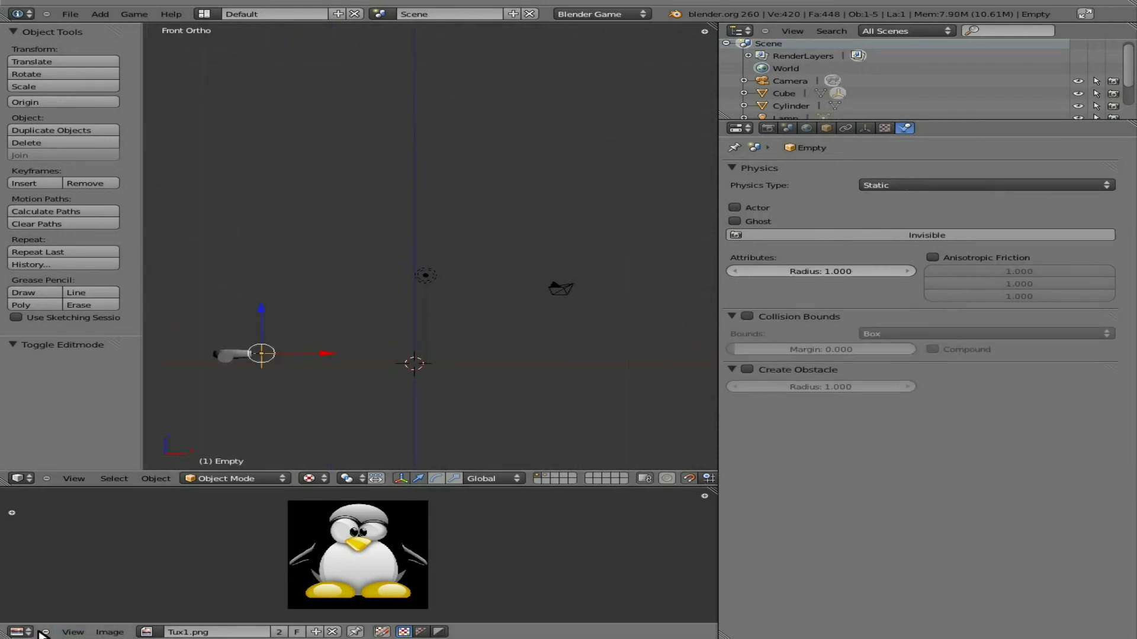
Turn the bottom area into the Logic Editor and add a Keyboard sensor triggered by Spacebar
click(19, 632)
click(52, 501)
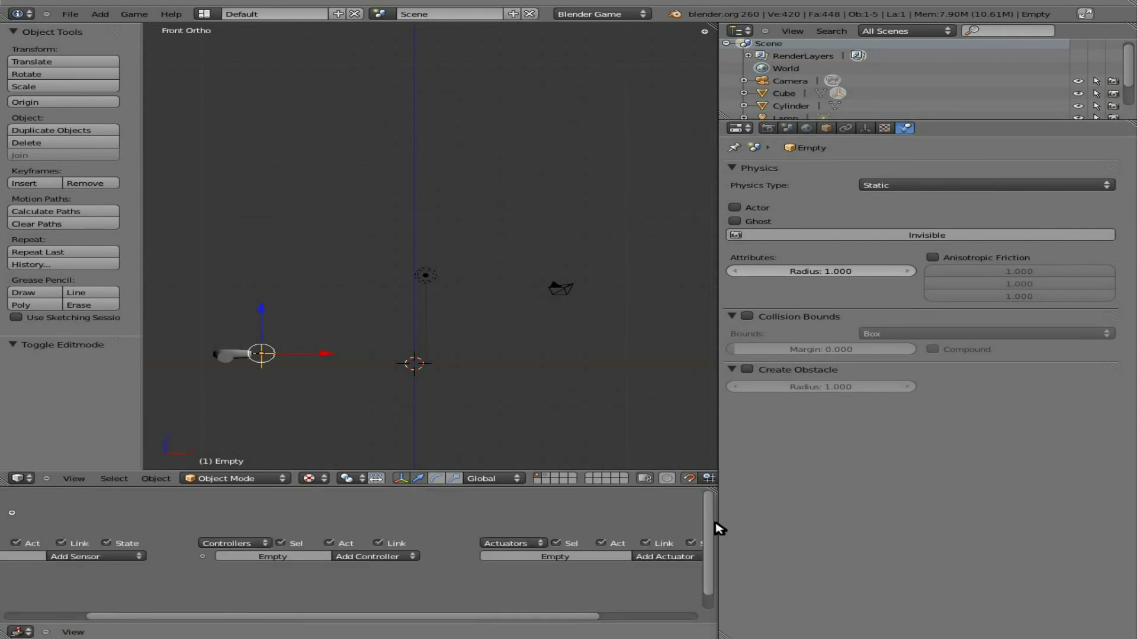
drag(718, 528, 979, 527)
click(249, 556)
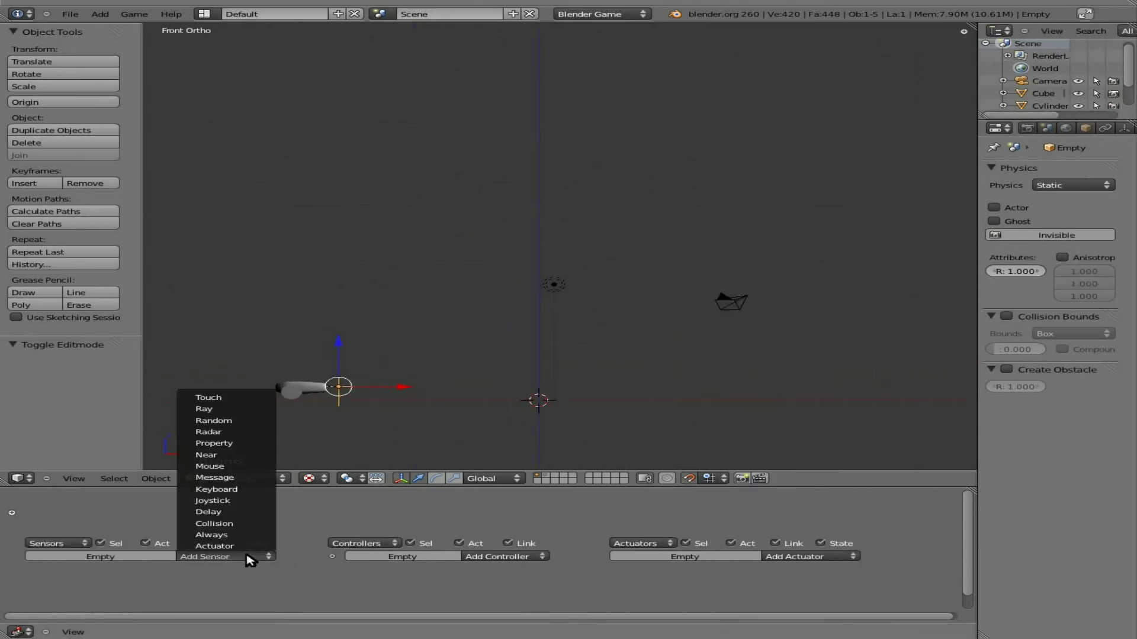
click(254, 498)
scroll(148, 568, down, 2)
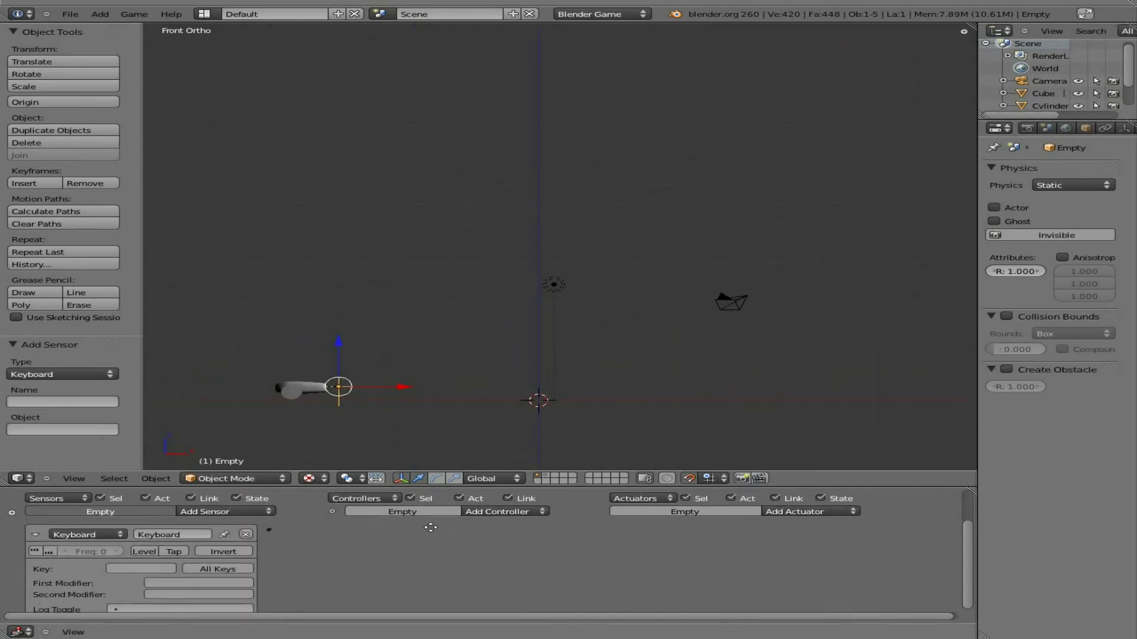
click(149, 557)
key(space)
Add an And controller and link the keyboard sensor to it
click(539, 501)
click(509, 509)
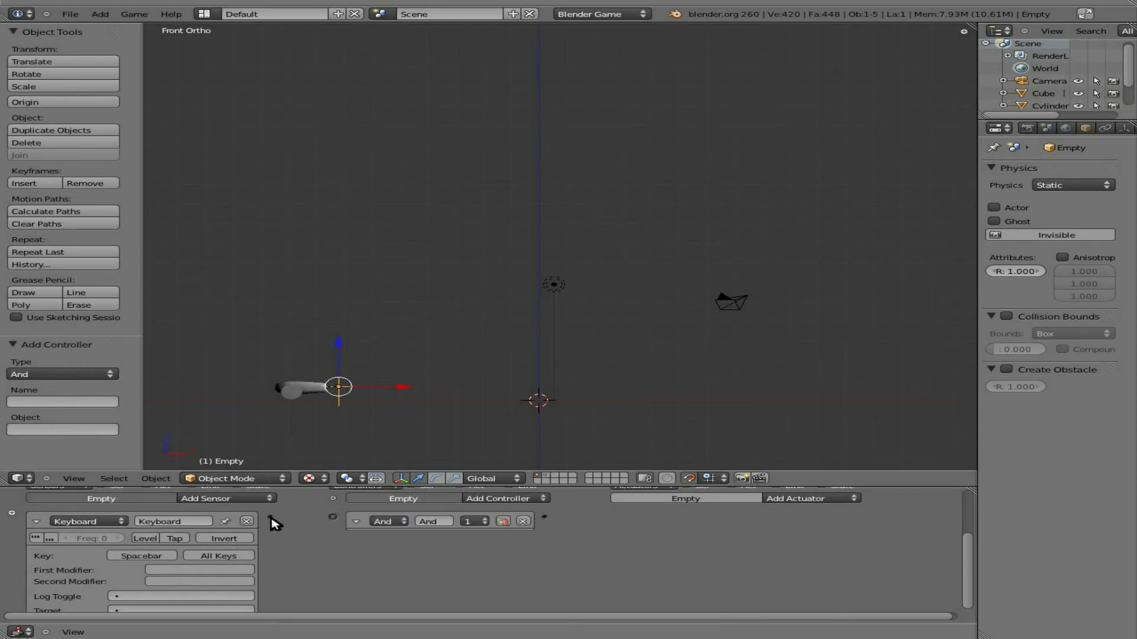
drag(270, 517, 333, 517)
Add an Edit Object actuator linked to the And controller that adds Tux1.png
click(800, 500)
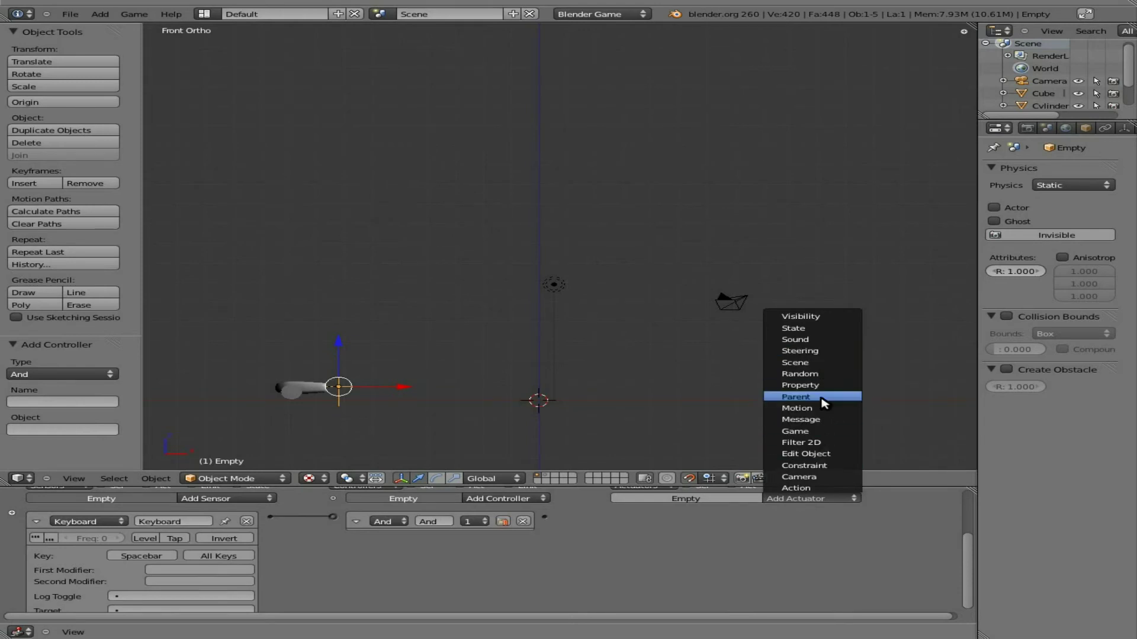
click(823, 453)
drag(543, 517, 614, 518)
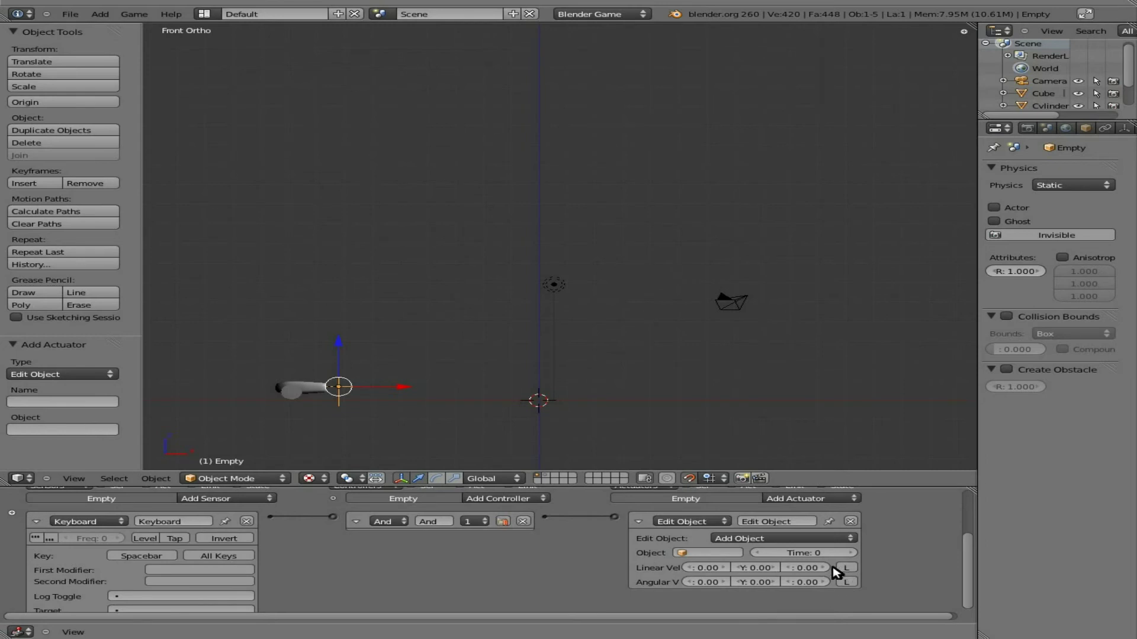
click(727, 552)
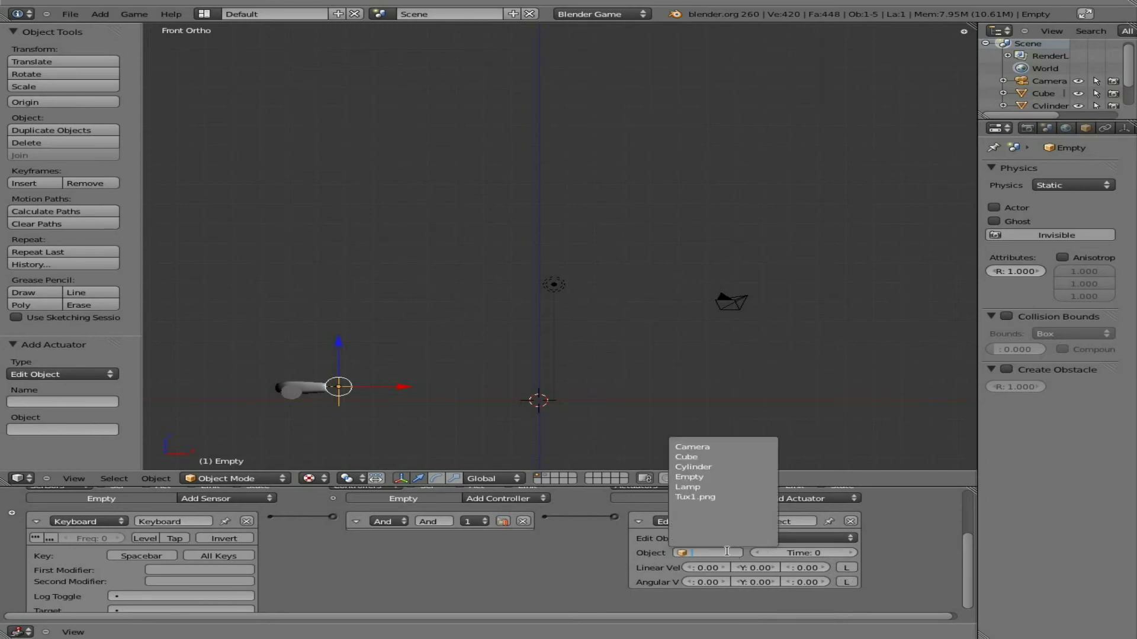
click(728, 499)
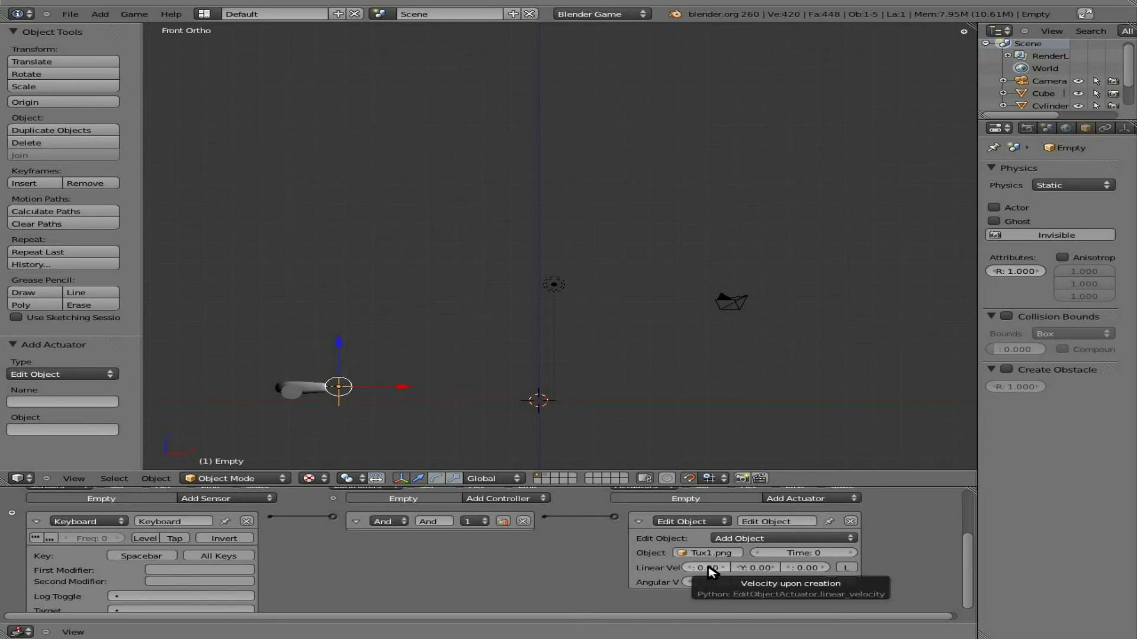
Set the actuator's Linear Velocity X to 10
click(706, 568)
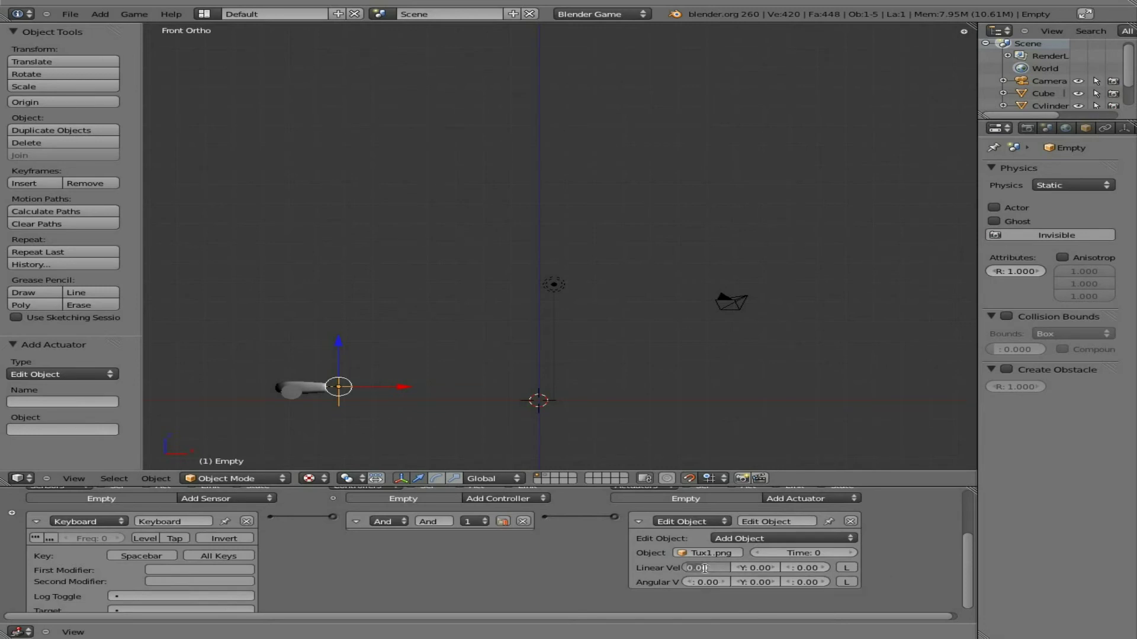
text(10)
key(Return)
Test-run the game and fire a penguin from the cannon with Spacebar
key(p)
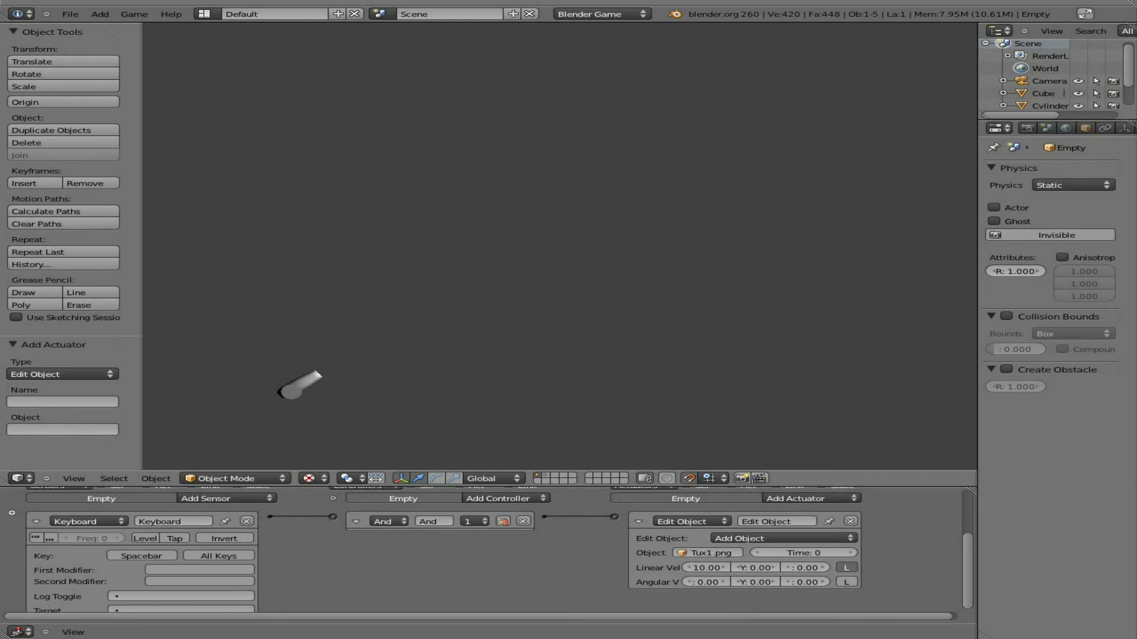
key(space)
key(Escape)
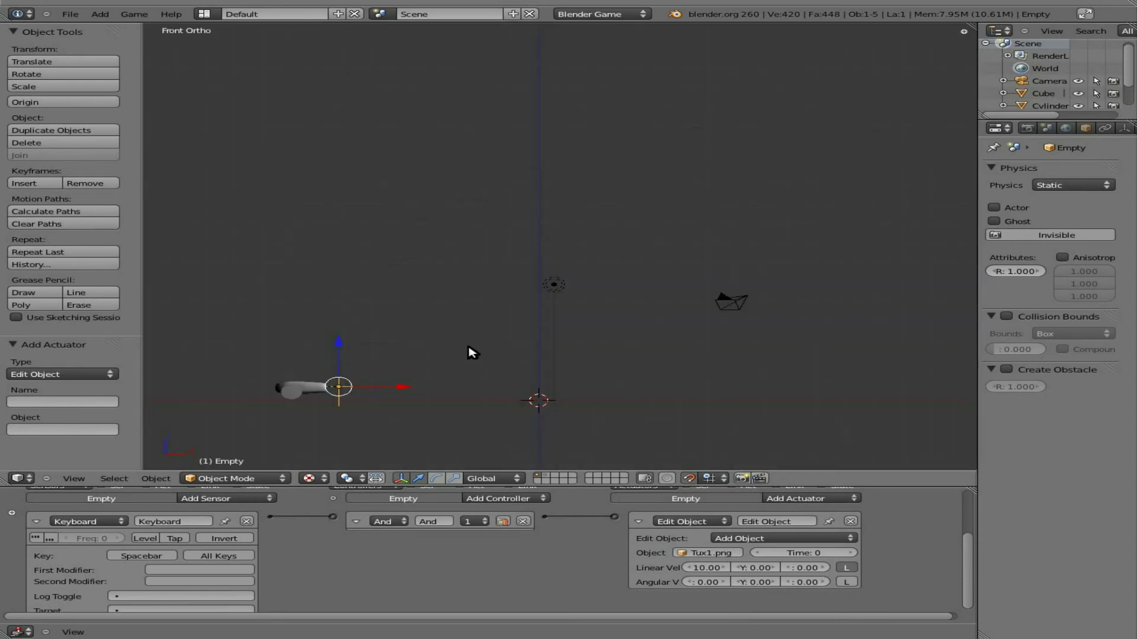
Set the Edit Object actuator's Time to 300
scroll(480, 351, up, 3)
shift+middle_drag(477, 411, 583, 266)
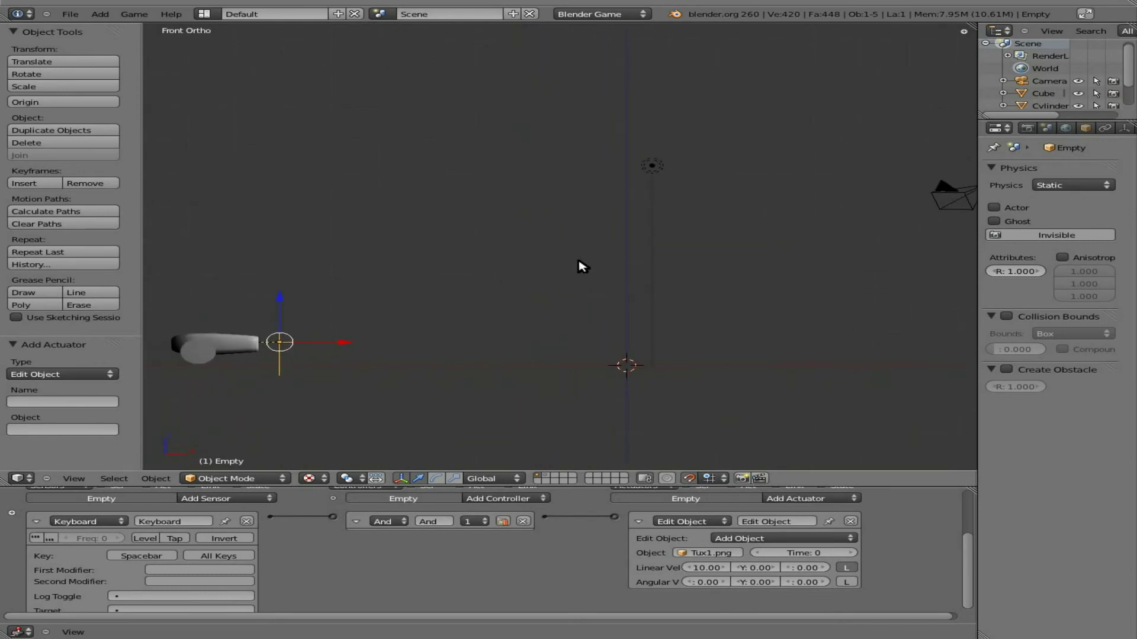
click(810, 554)
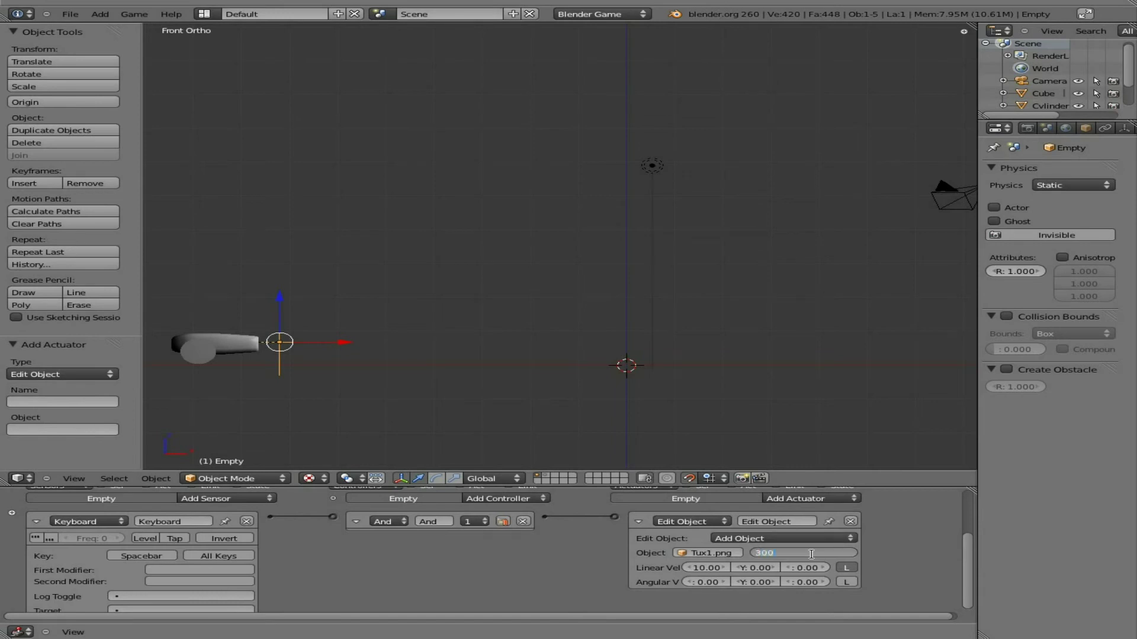
key(Return)
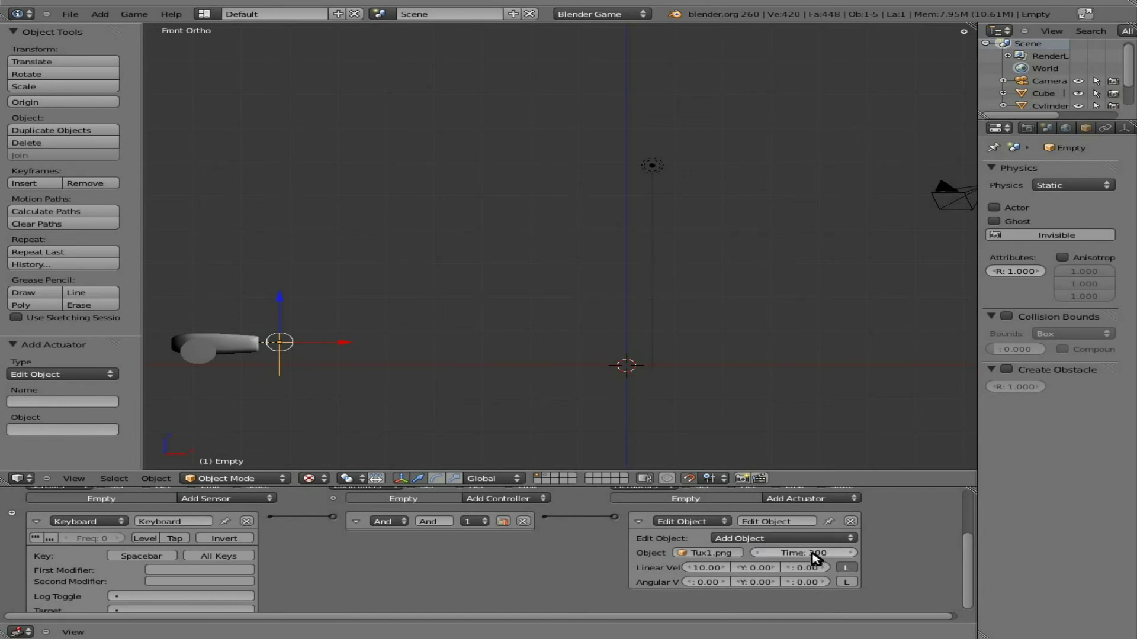
Show the Tux layer and scale the Tux1.png penguin plane to 2
click(549, 475)
right_click(645, 387)
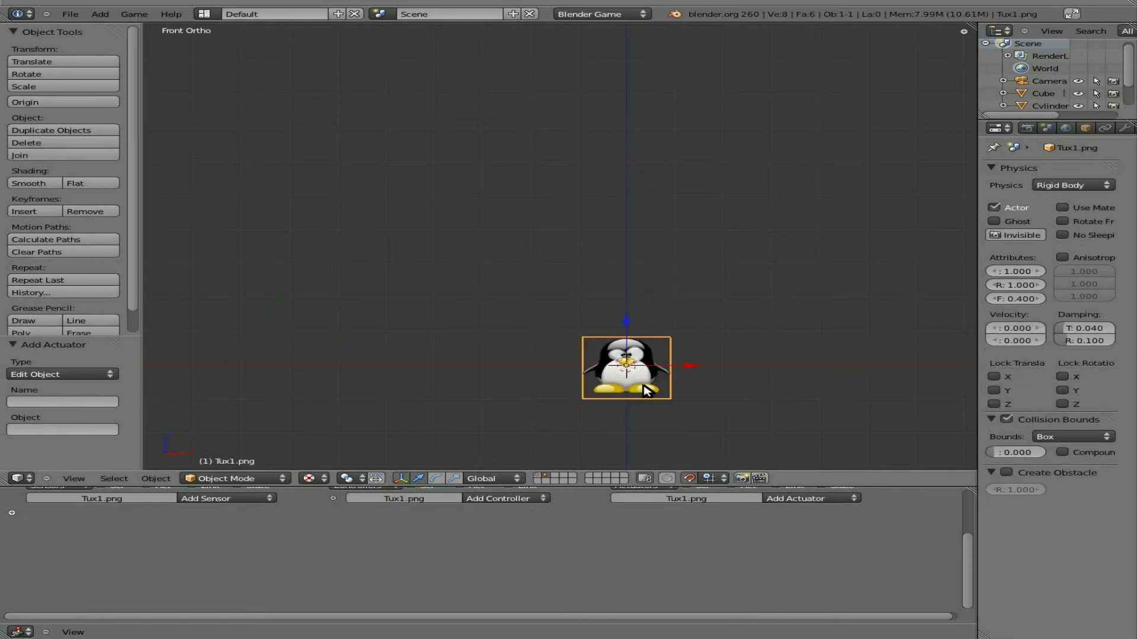
key(s)
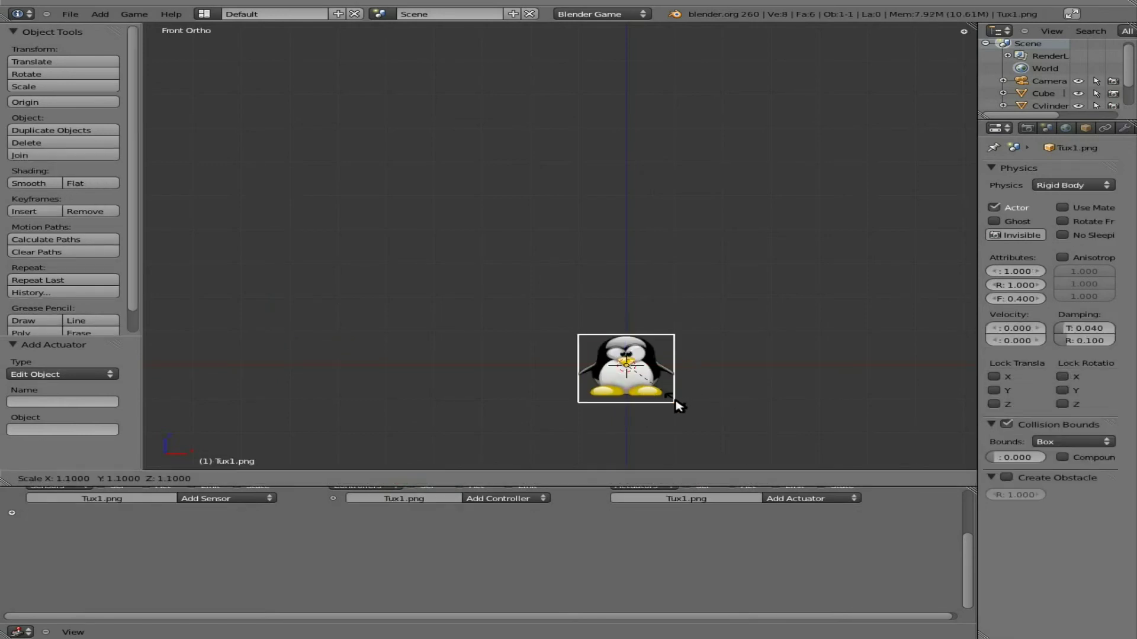
click(726, 432)
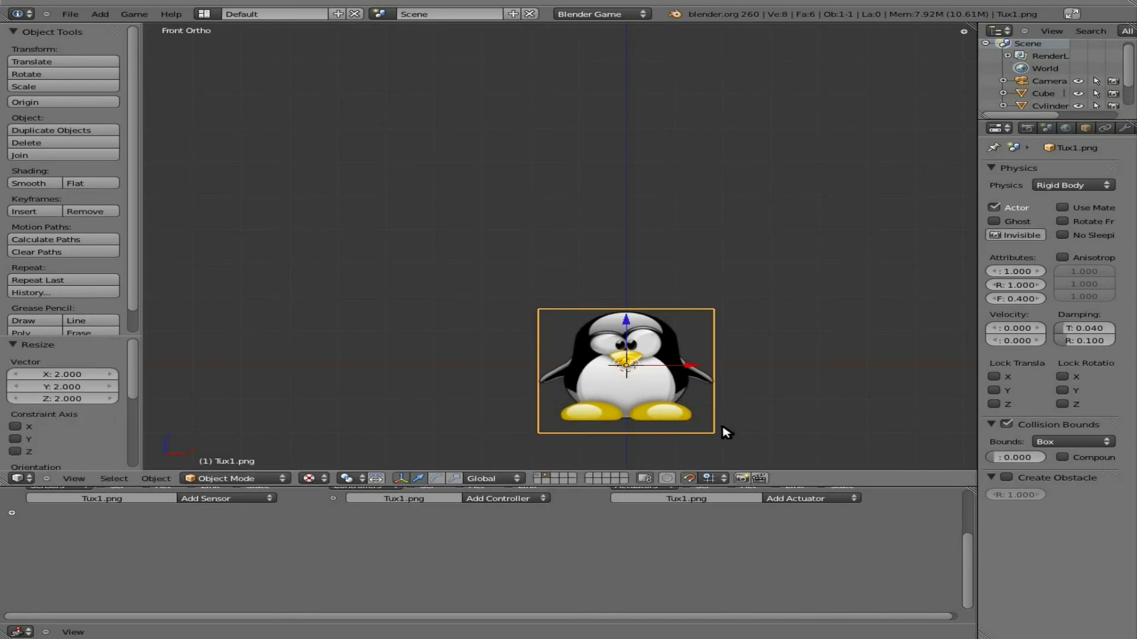
Return to the cannon's layer, test-run the game, then view the scene from above
click(540, 476)
key(p)
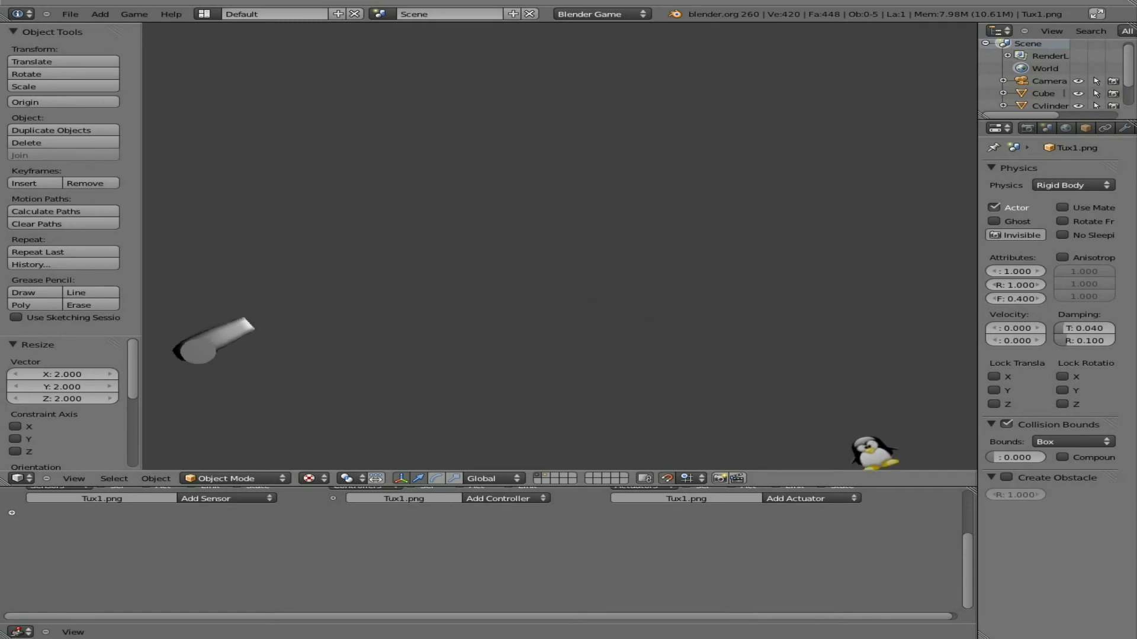
key(Escape)
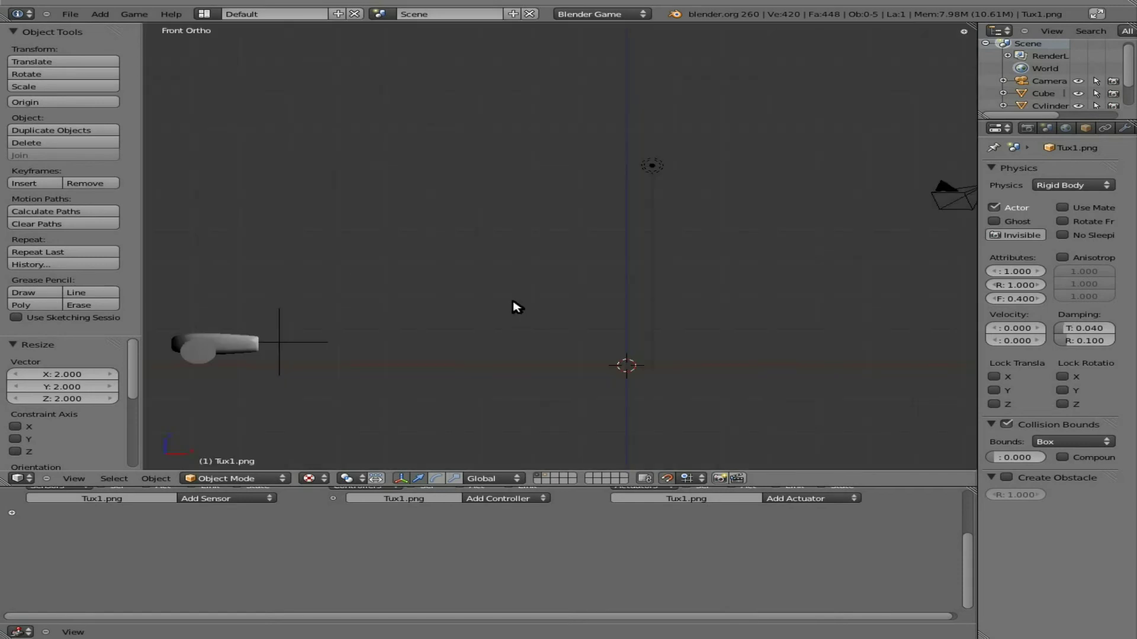
key(KP_7)
Add a plane at the scene centre and scale it 30 times as the ground
key(space)
text(plane)
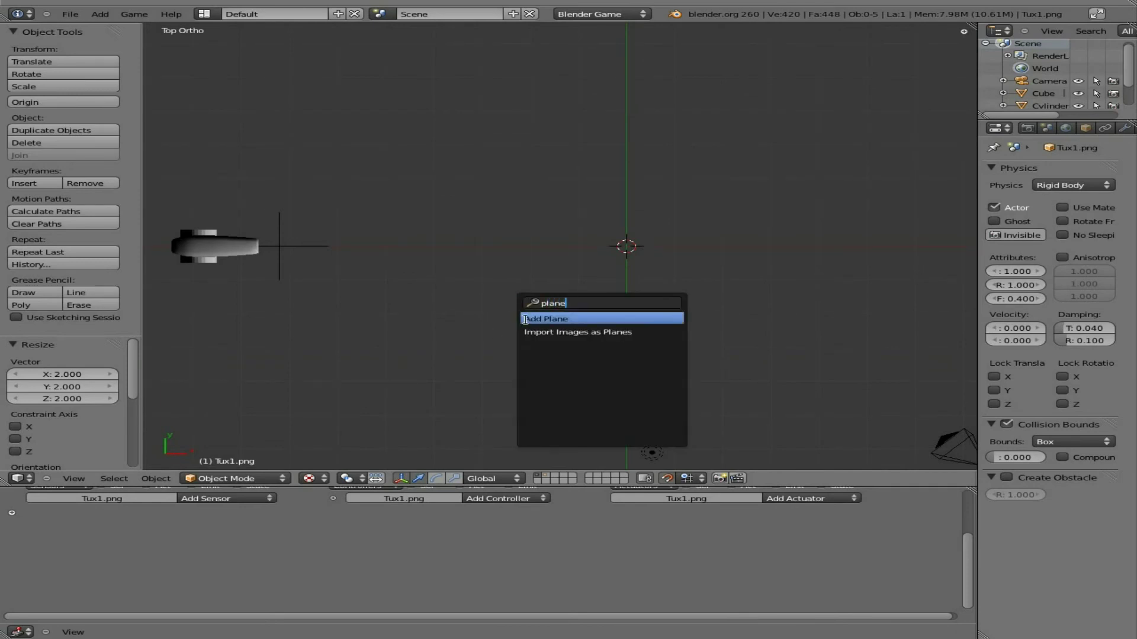
click(536, 319)
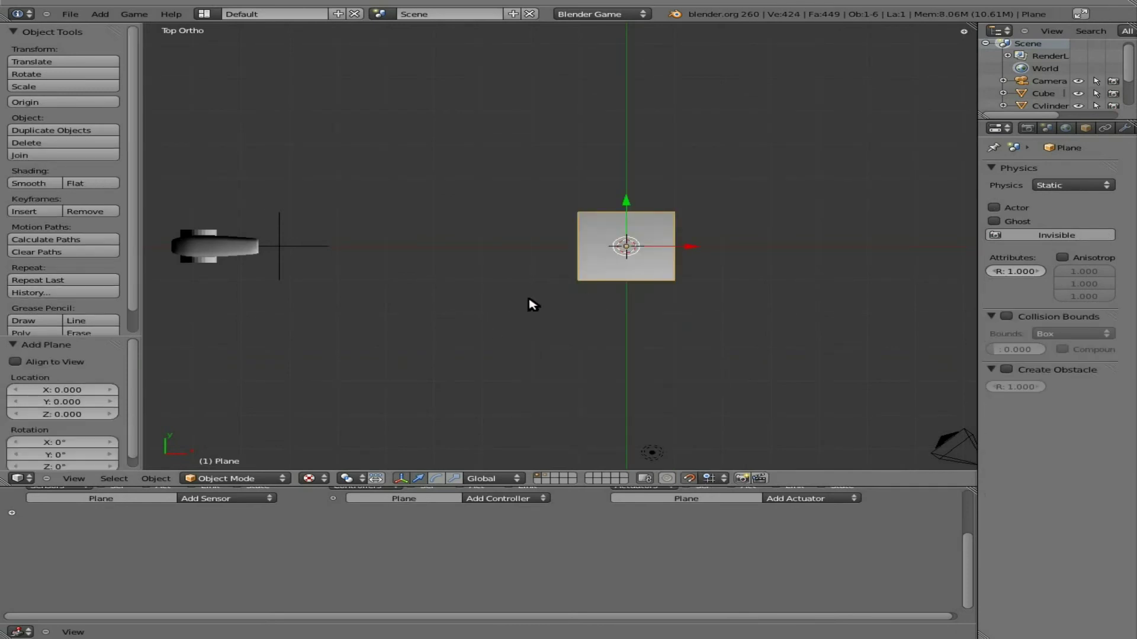
text(s30)
key(Return)
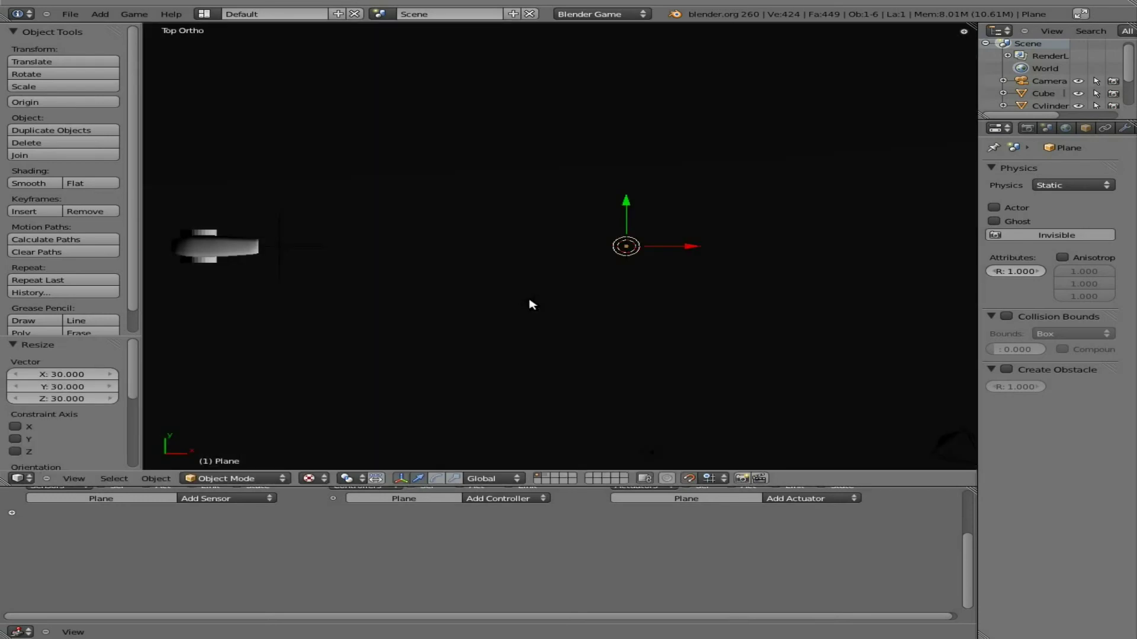
key(KP_1)
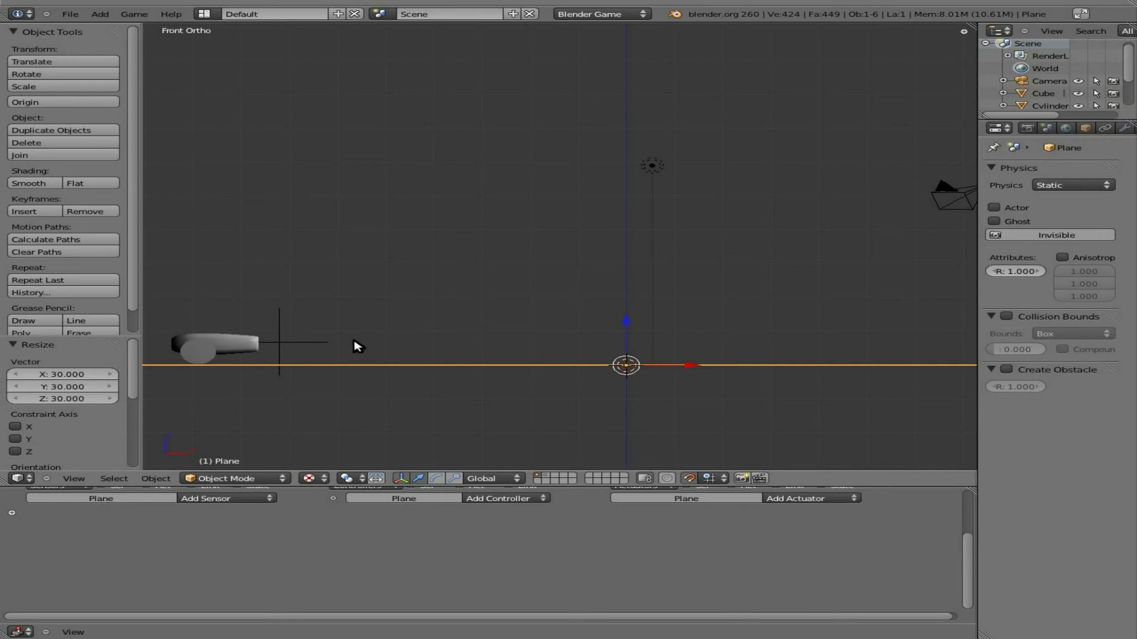
Test-fire two penguins with the cannon tilted upward, then show only the Tux layer
key(p)
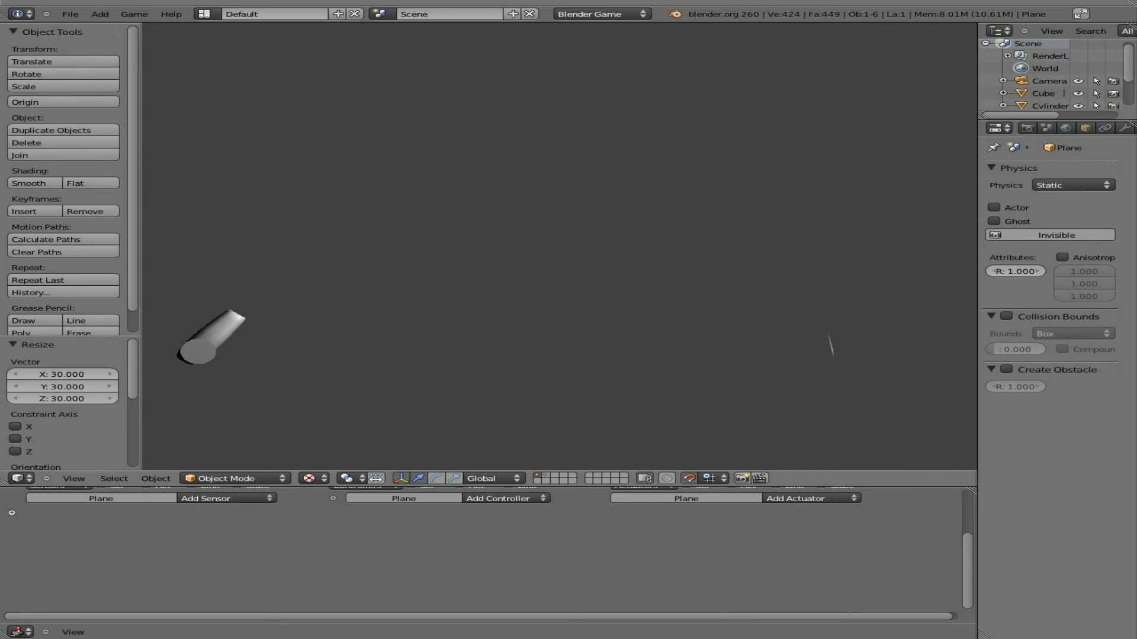
key(Left)
key(space)
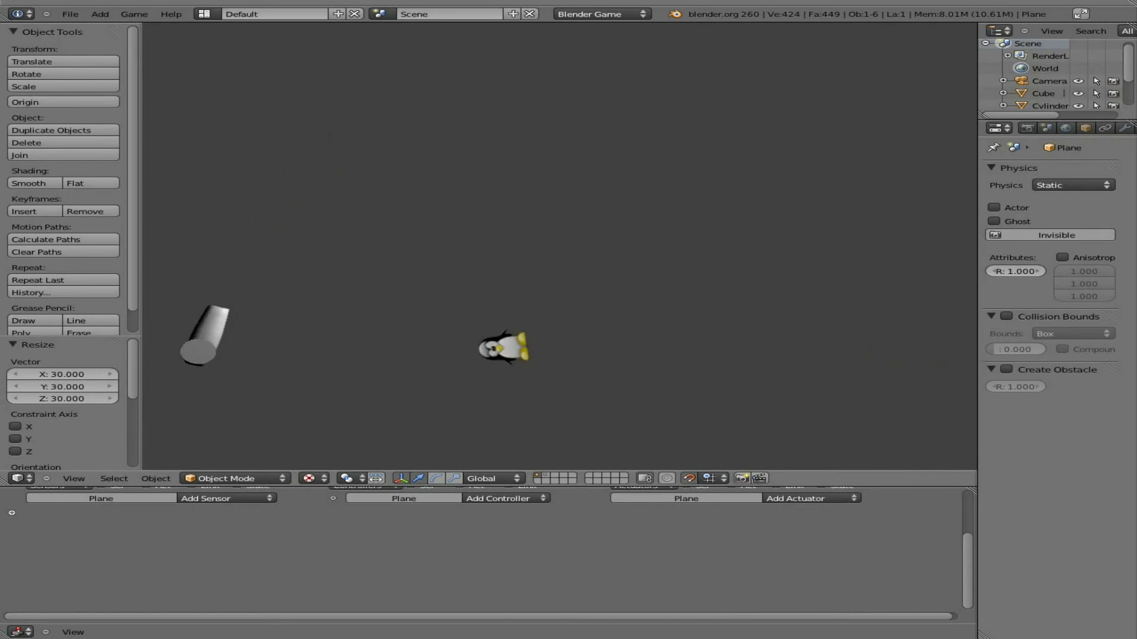
key(Left)
key(space)
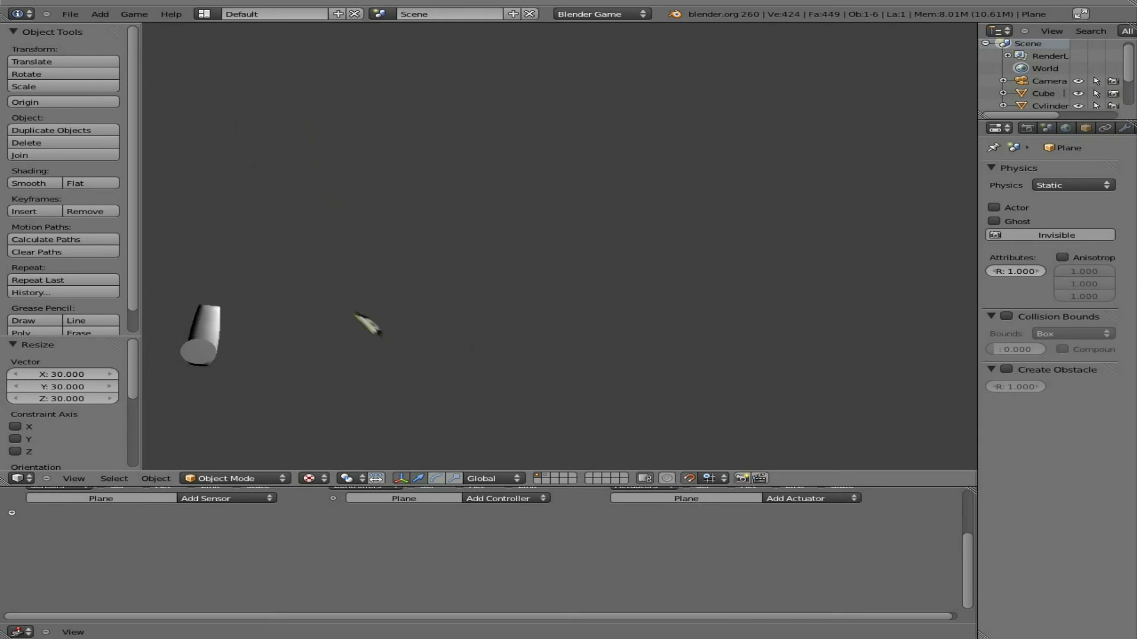
key(Escape)
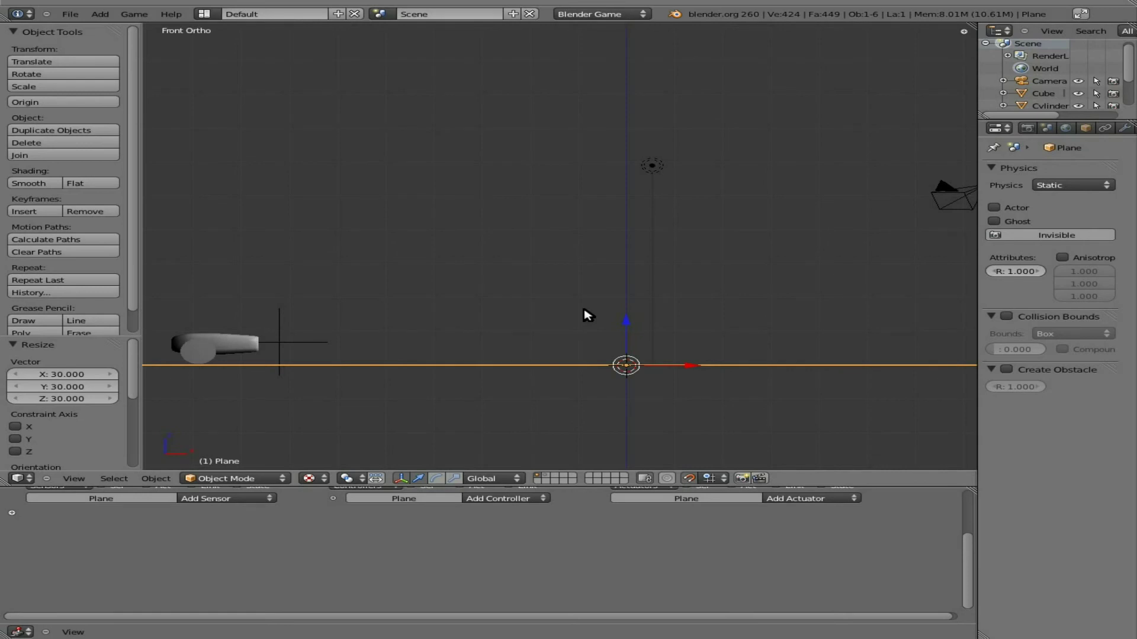
middle_drag(203, 556, 294, 579)
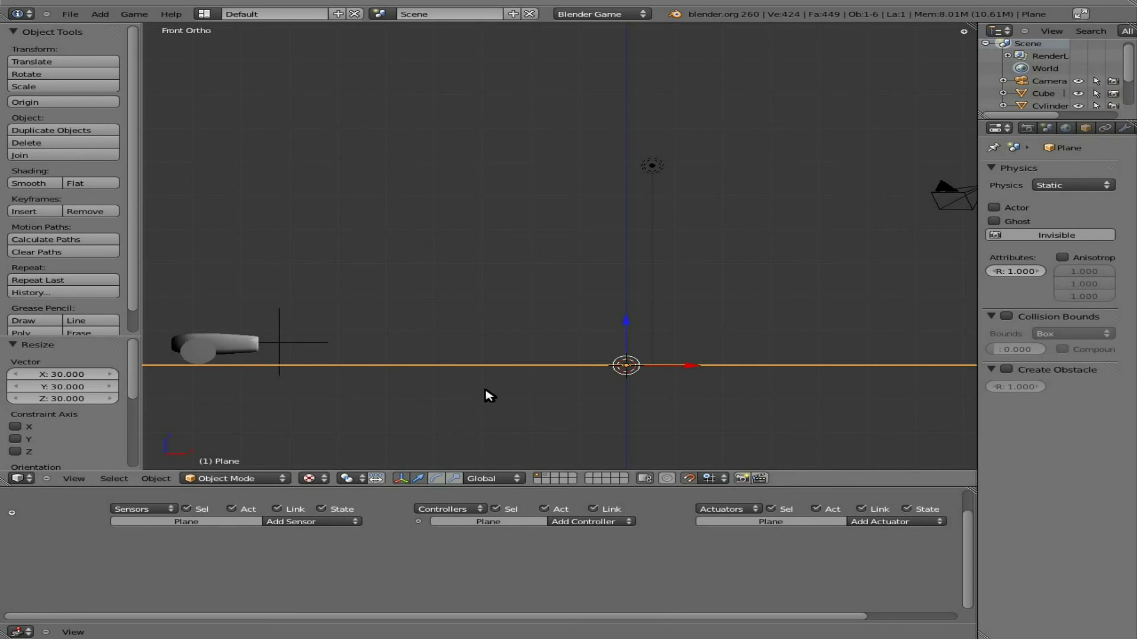
click(546, 478)
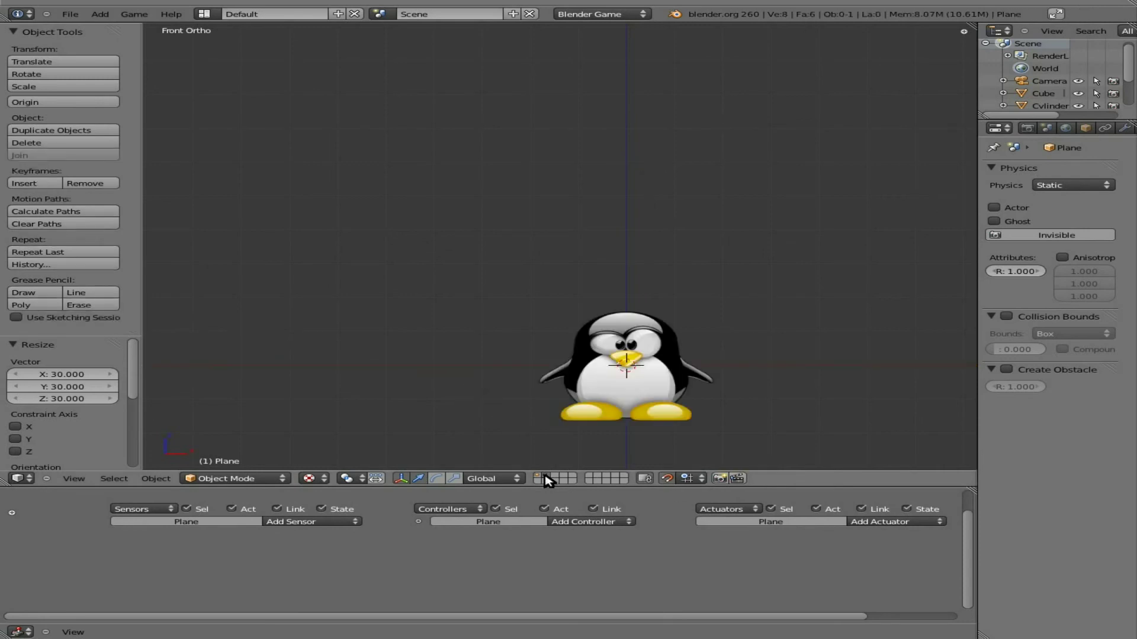
Select the Tux1.png plane and box-select its top-edge vertices in Edit Mode
key(KP_7)
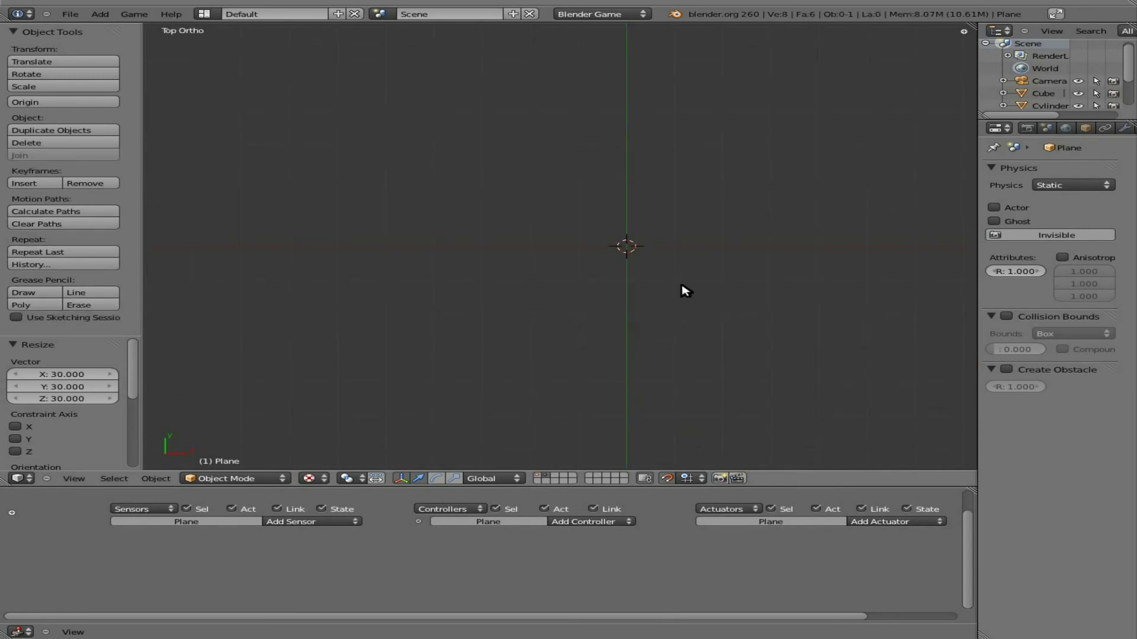
scroll(651, 264, down, 2)
right_click(612, 249)
scroll(615, 251, down, 3)
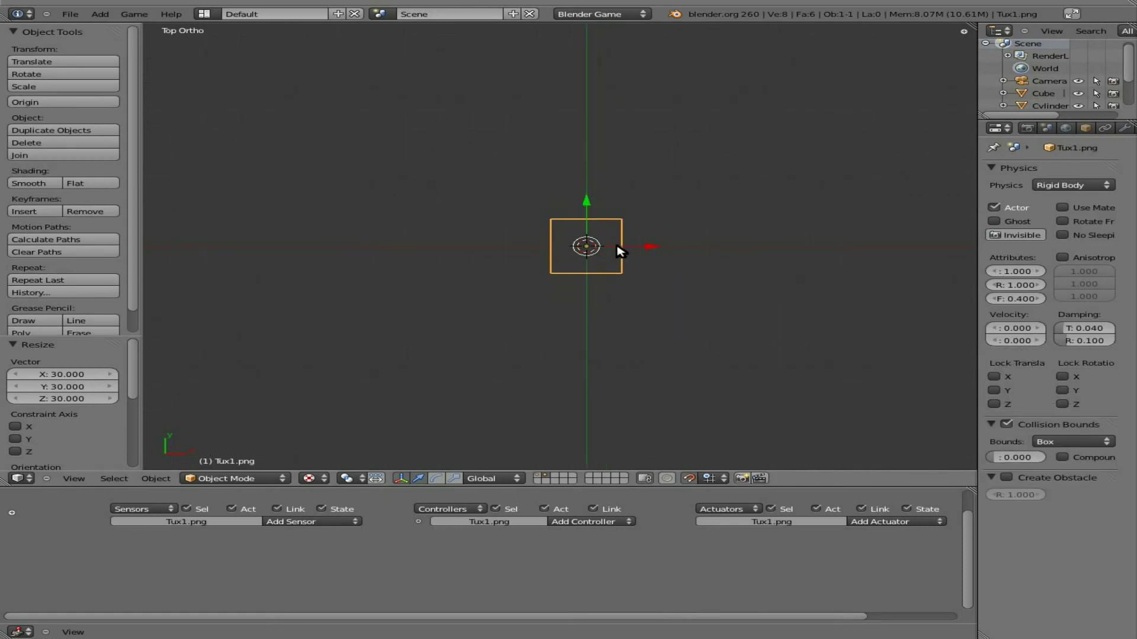
key(Tab)
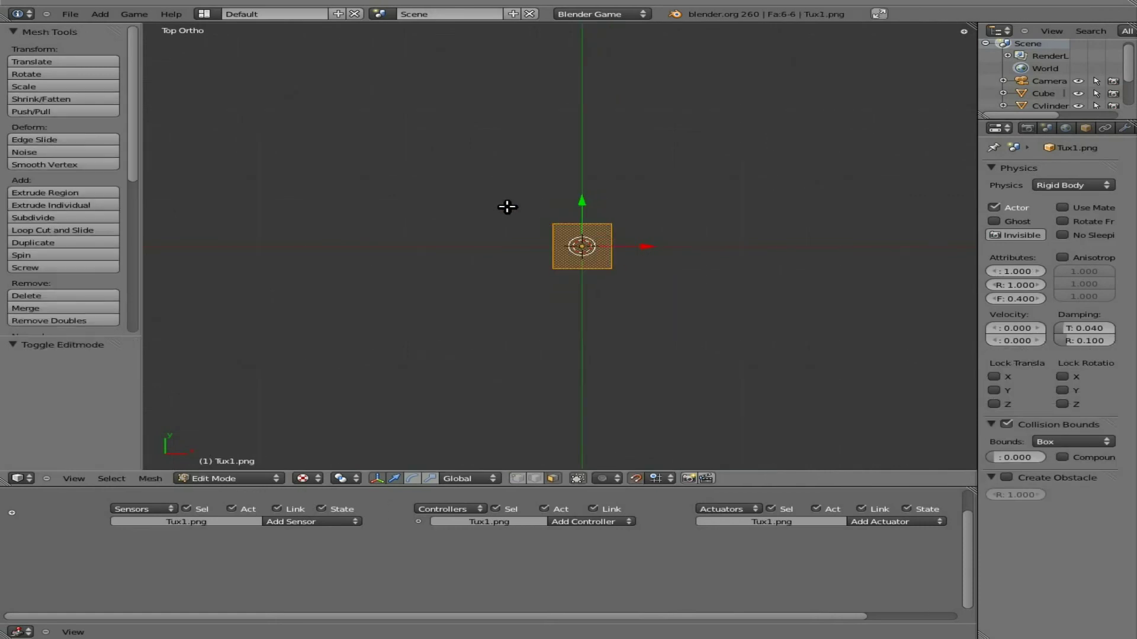
key(a)
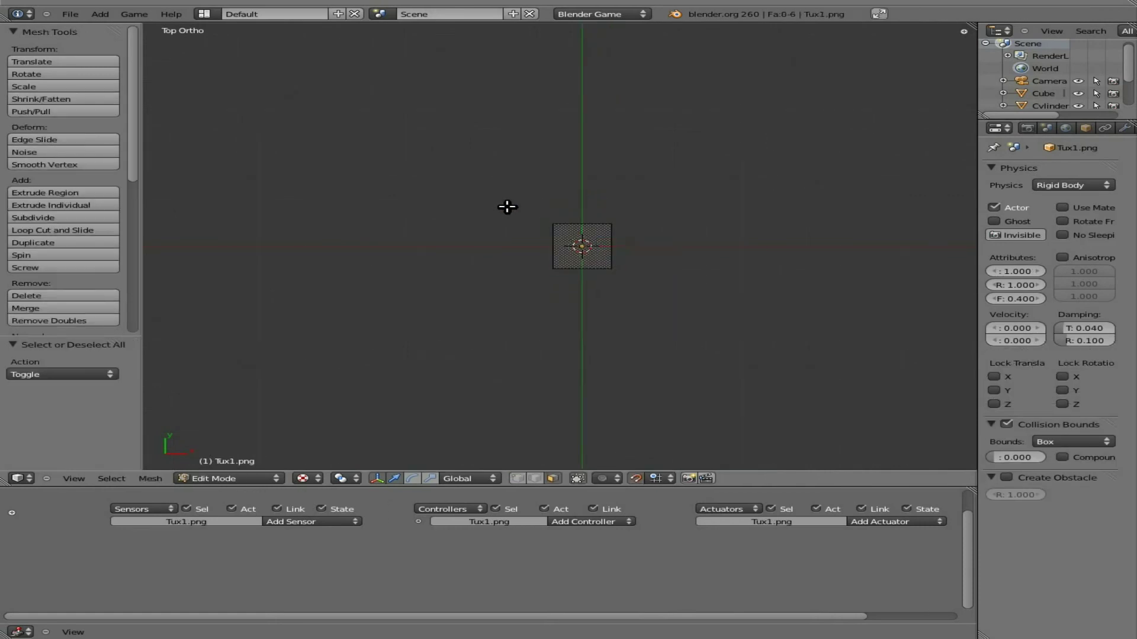
key(b)
drag(508, 207, 661, 225)
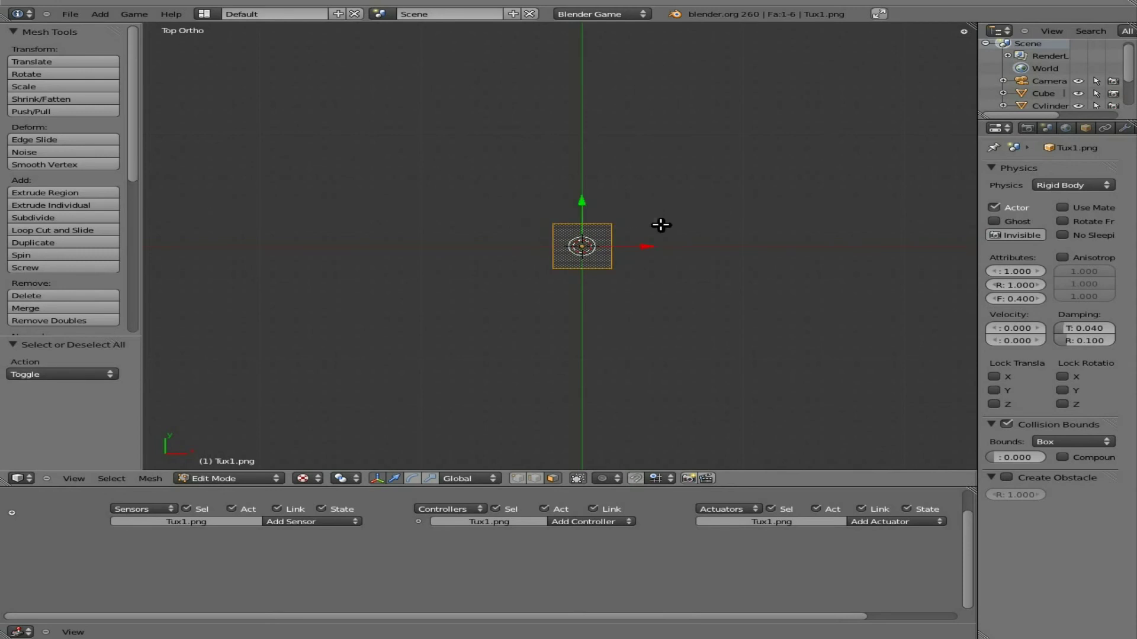
key(ctrl+Tab)
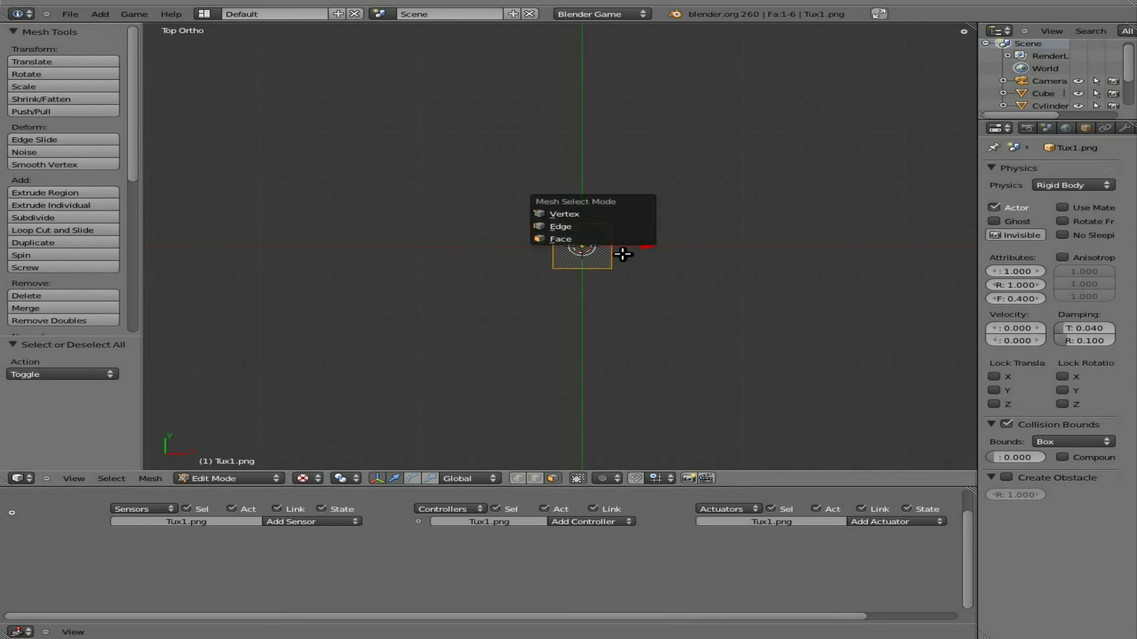
click(604, 214)
key(b)
drag(532, 213, 673, 241)
Extrude the plane's face about 28.9 units along Y in wireframe, then exit Edit Mode
scroll(641, 239, down, 3)
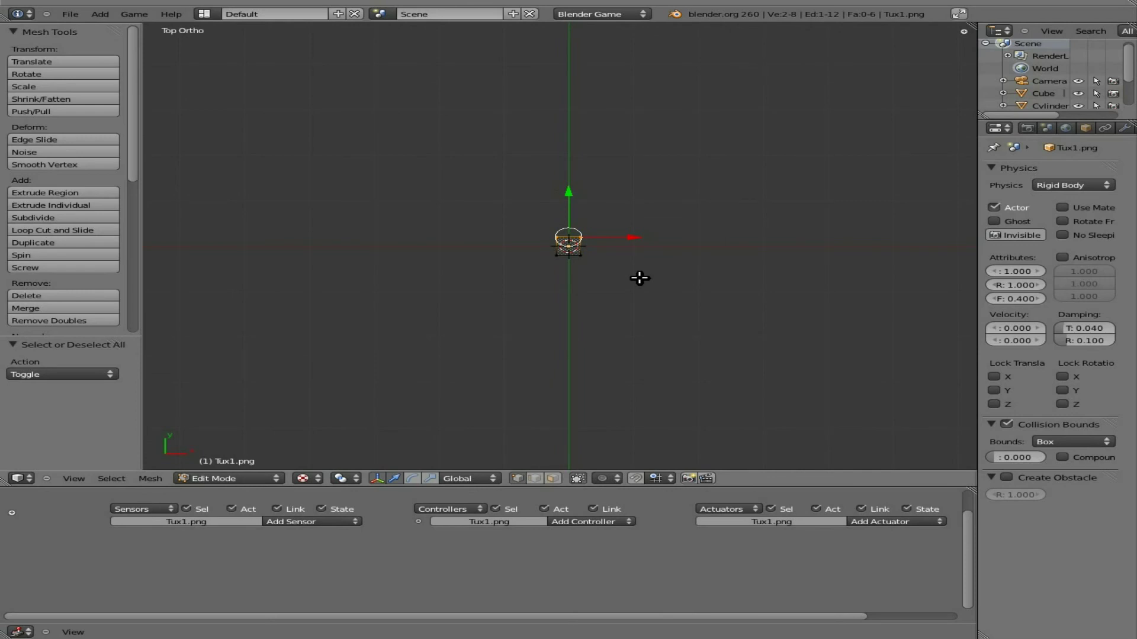
key(e)
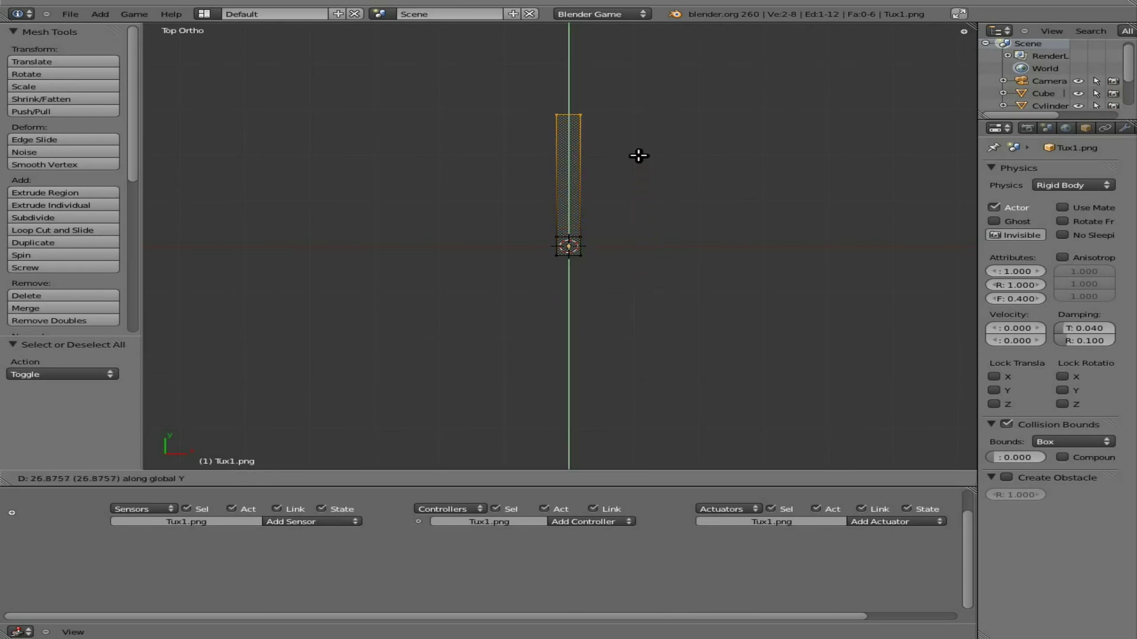
key(Escape)
key(z)
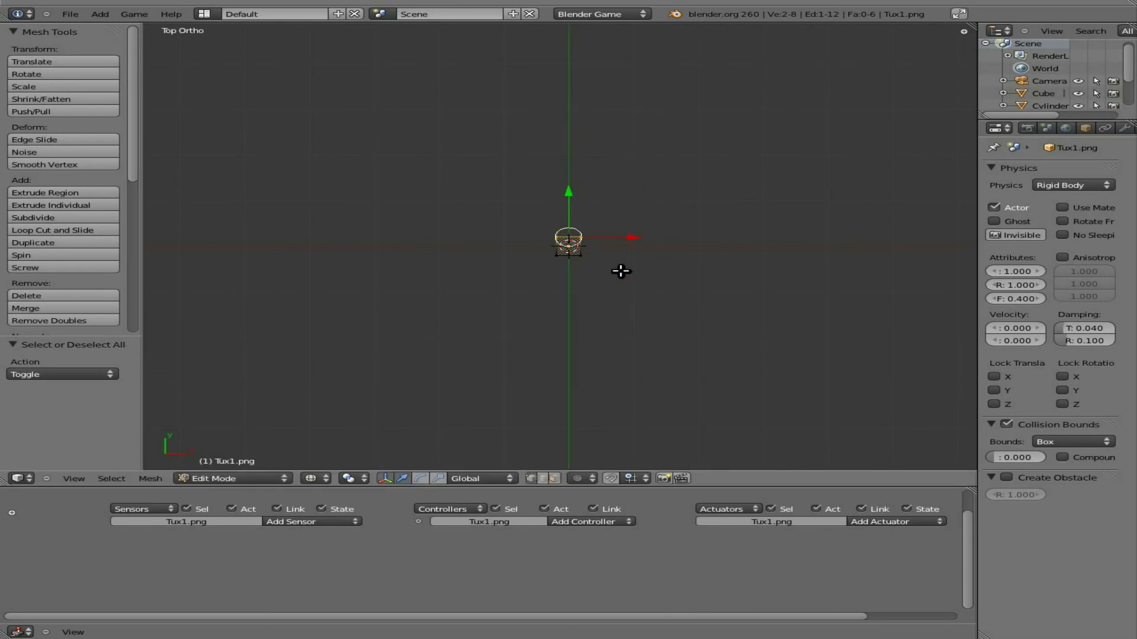
shift+right_click(595, 244)
key(e)
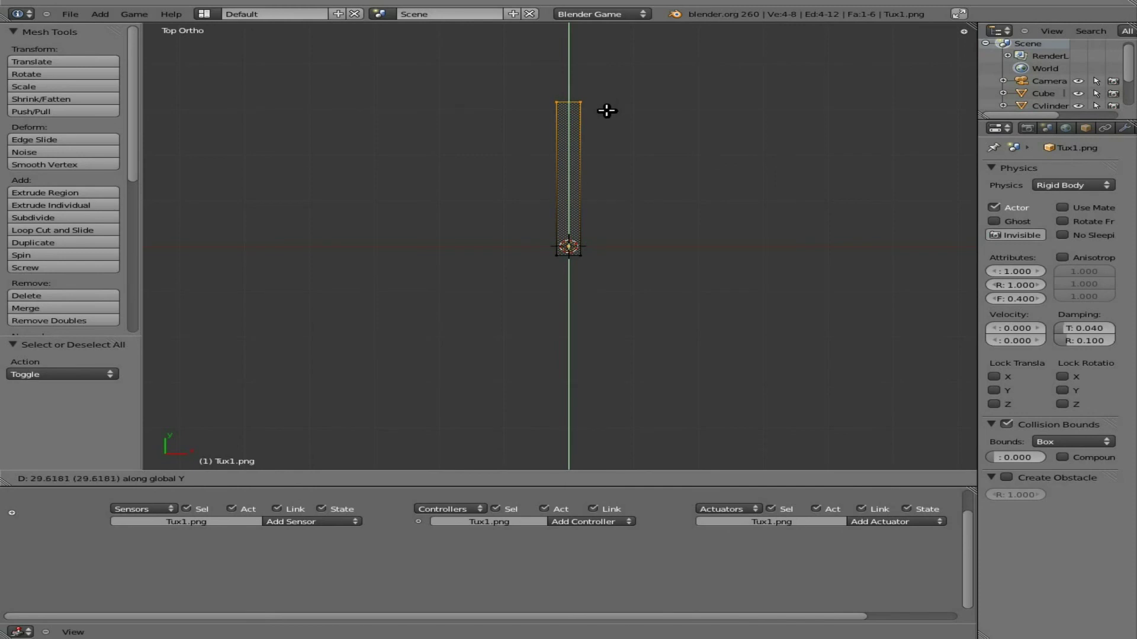
click(607, 113)
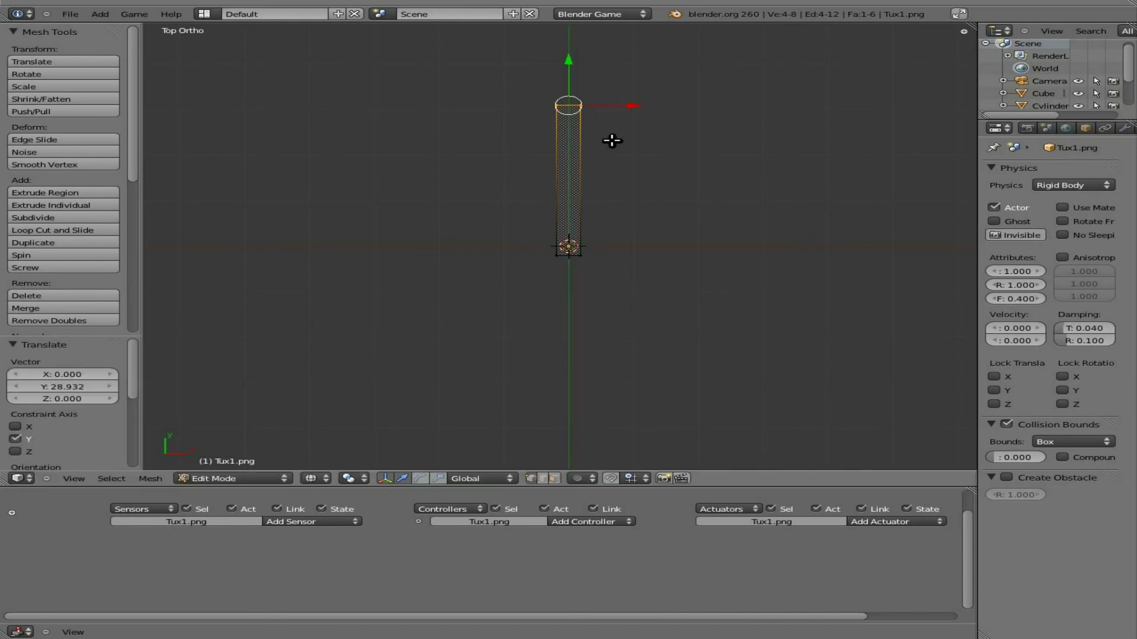
key(Tab)
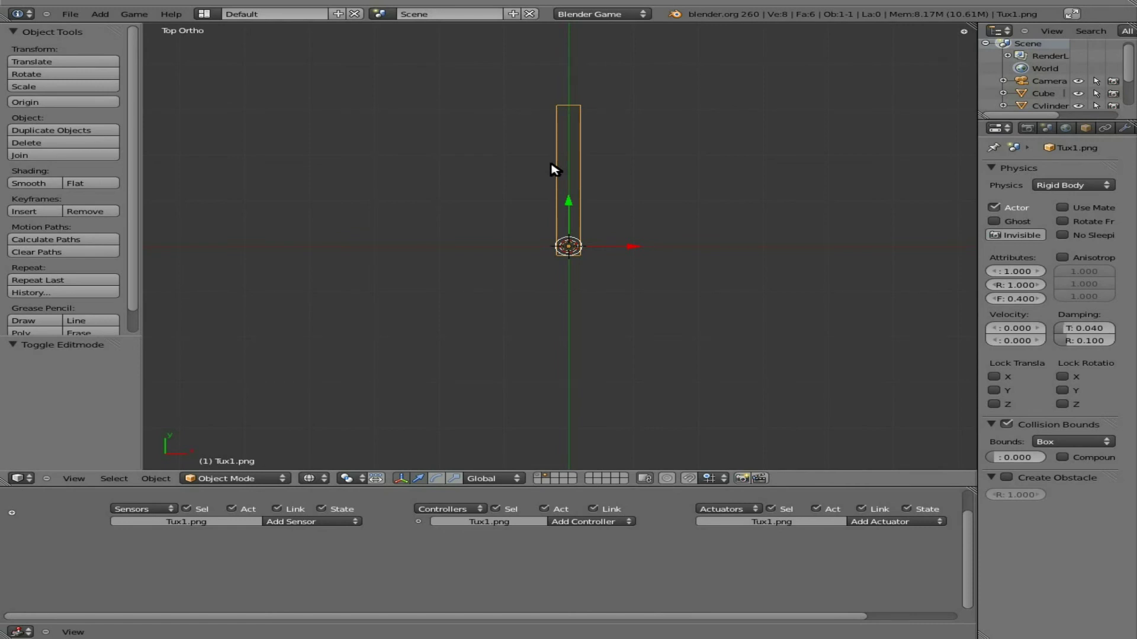
Show the layer with ground, camera and lamp in a centred front view and briefly test
click(539, 475)
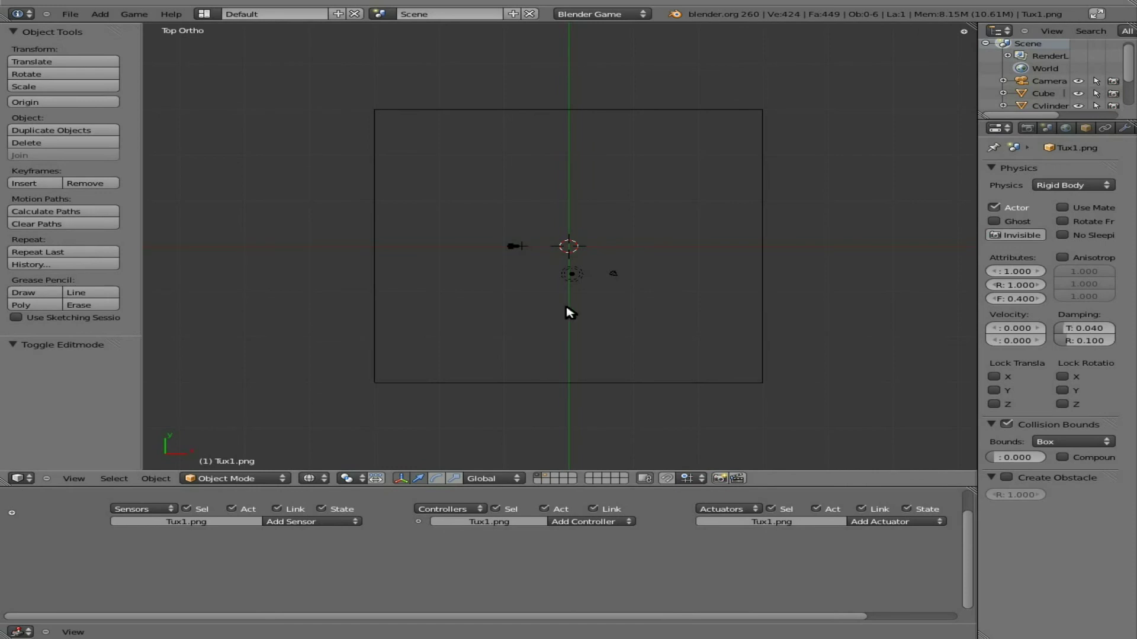
key(KP_1)
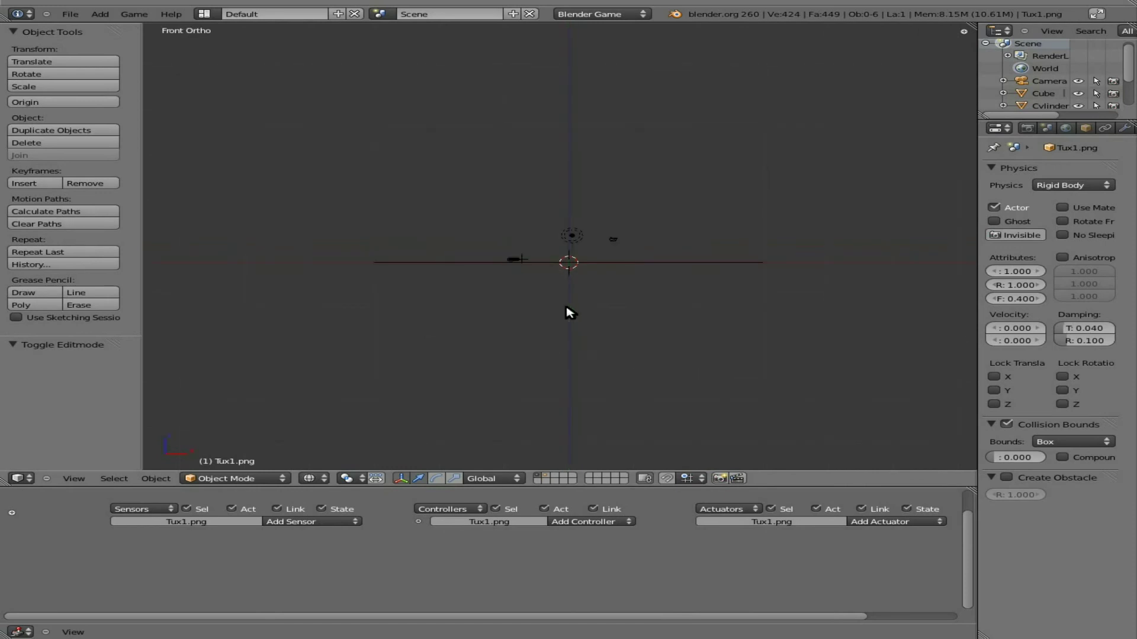
scroll(570, 312, up, 7)
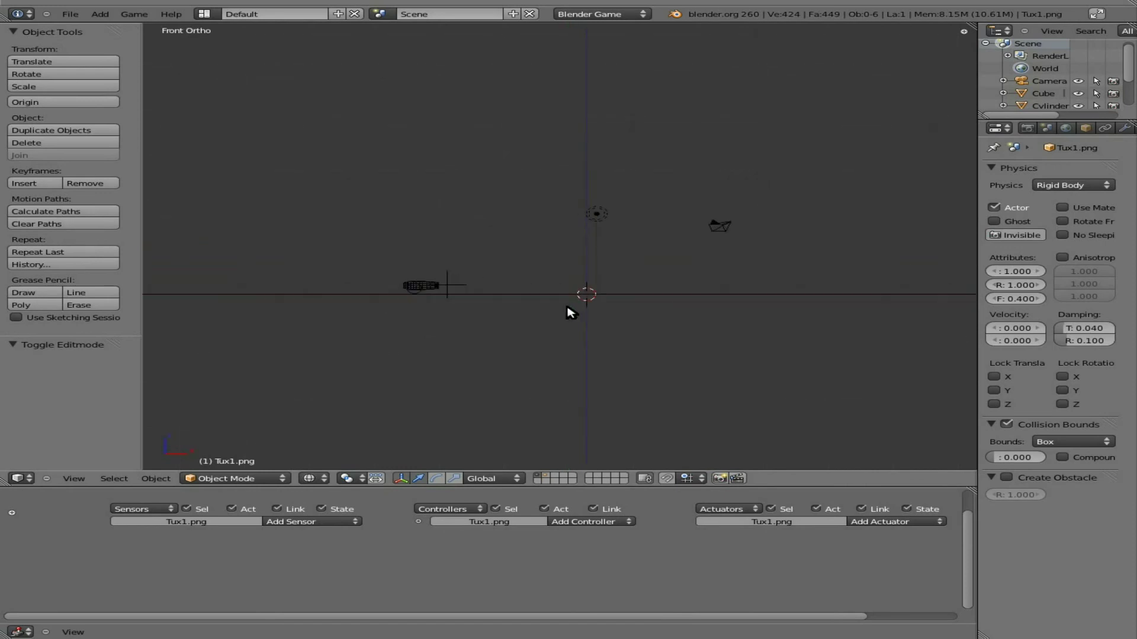
shift+middle_drag(681, 313, 594, 312)
key(p)
key(Escape)
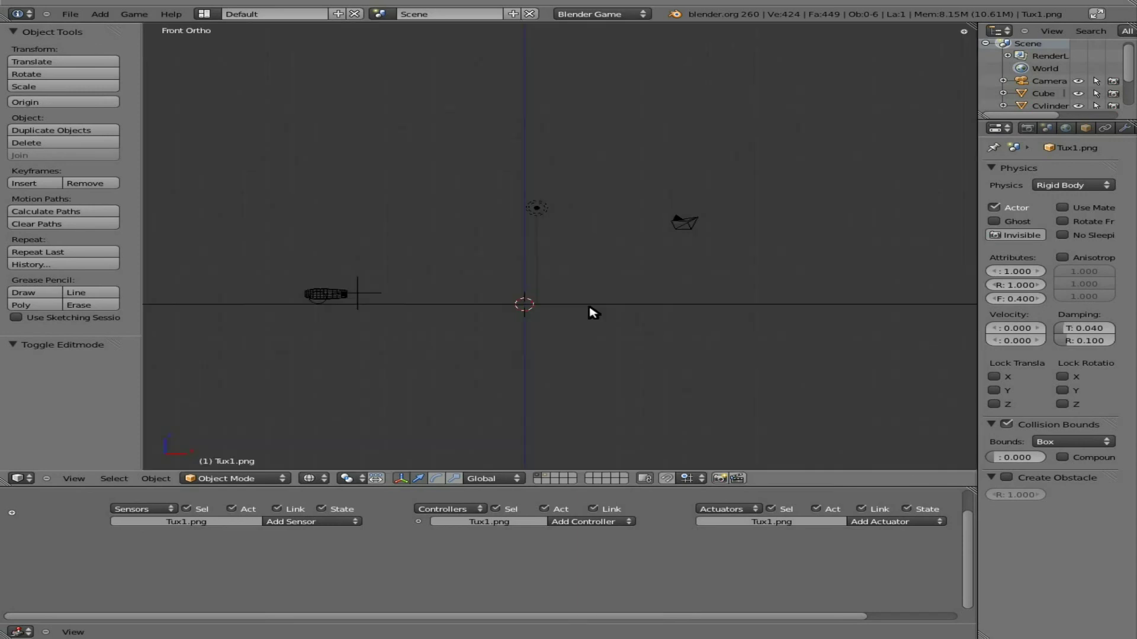
Switch viewport shading to Textured and run the game, firing penguins from the cannon
click(309, 479)
click(336, 425)
key(p)
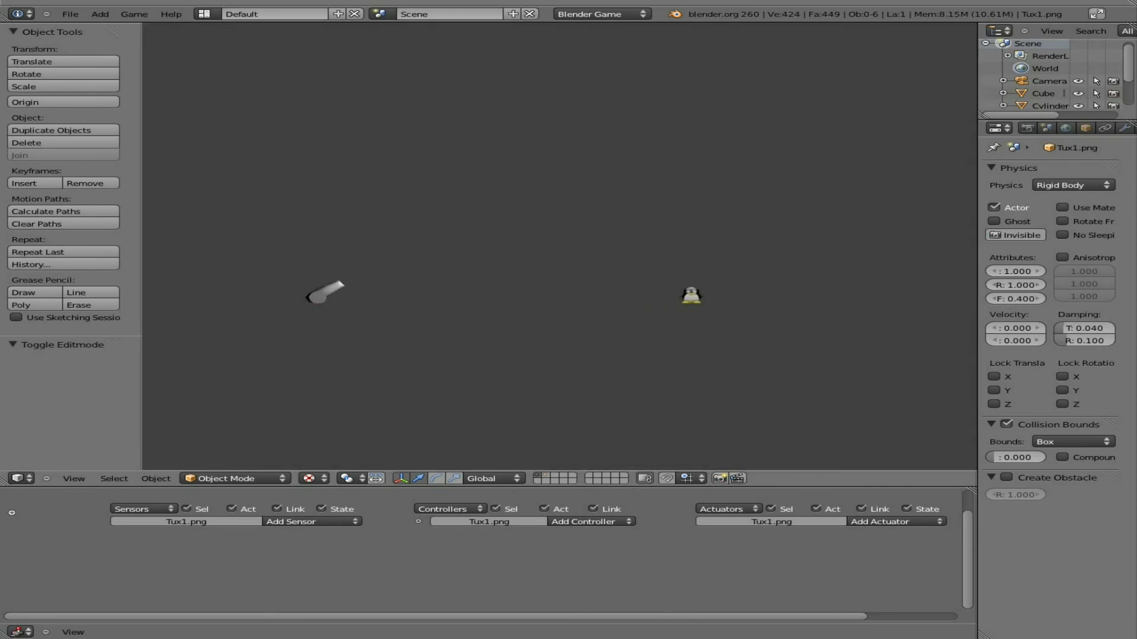
key(space)
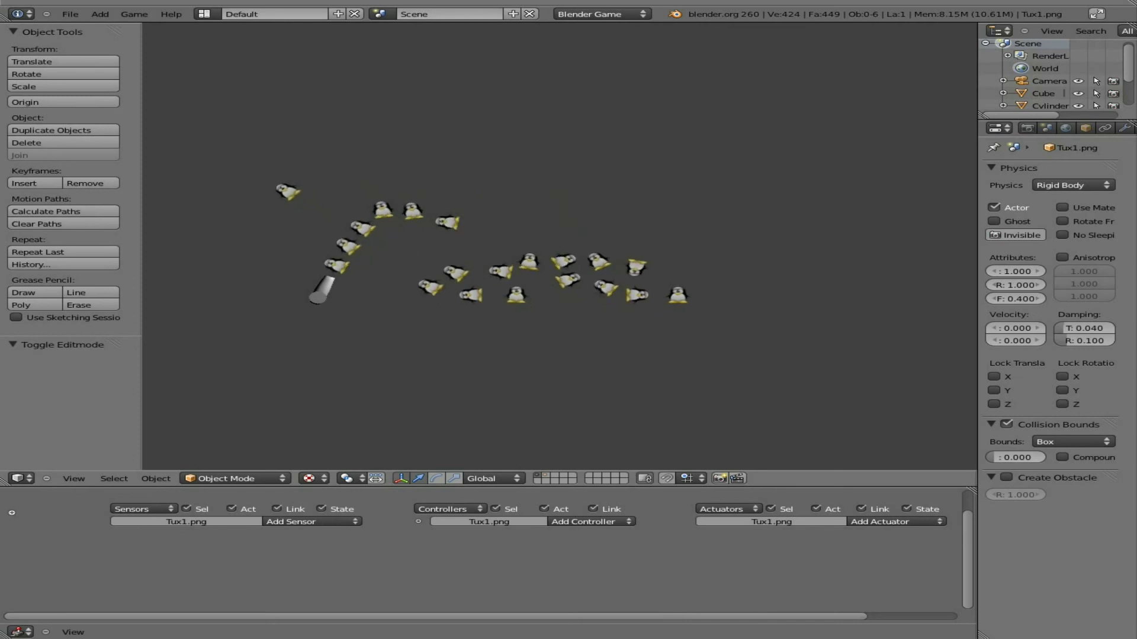
key(Escape)
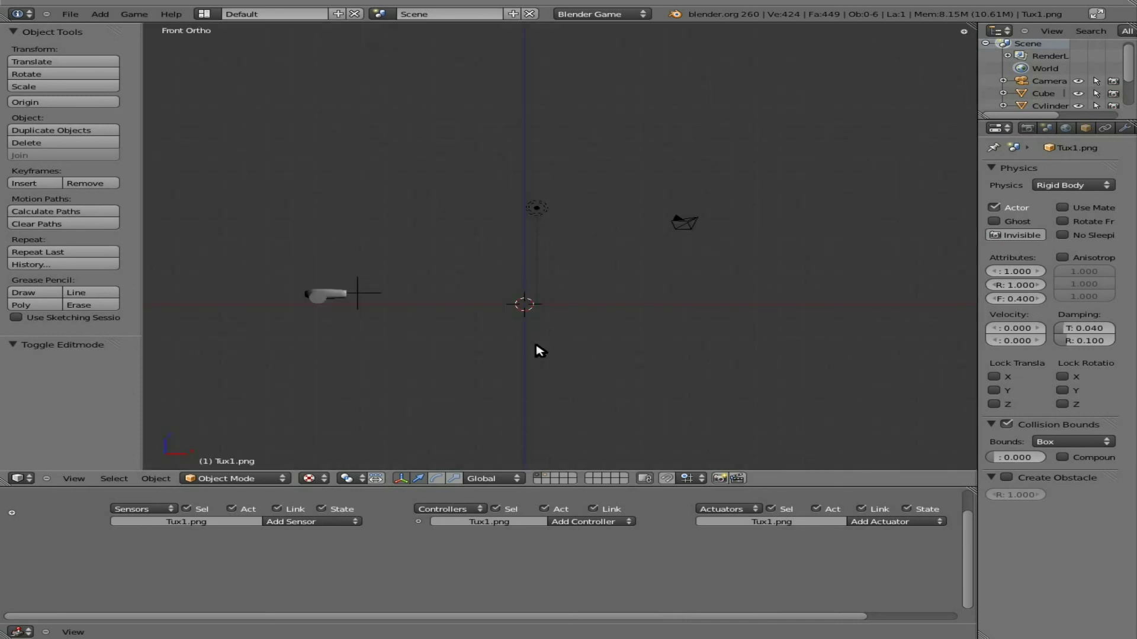